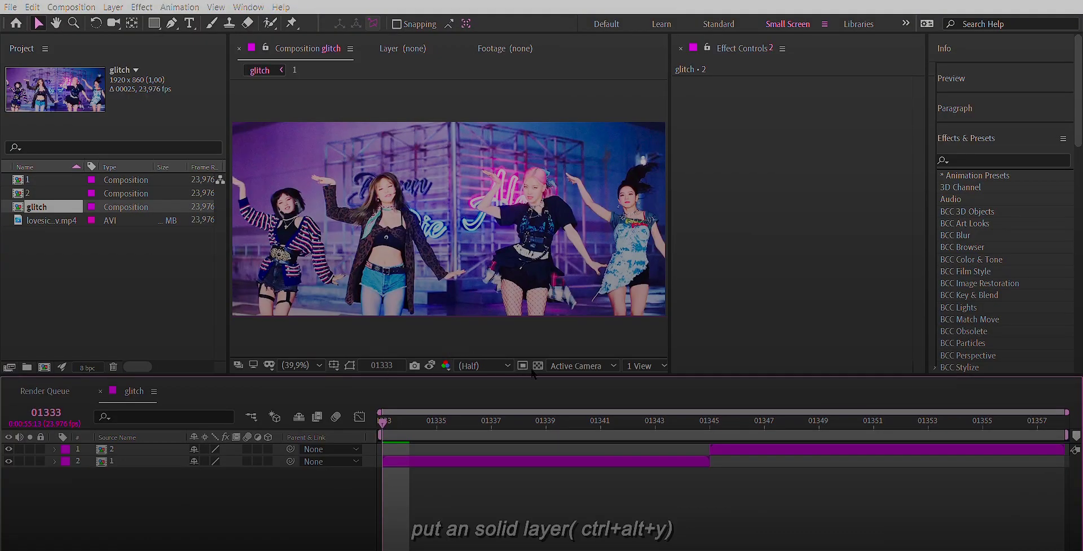
# Step: Create Black Solid 1 from Solid Settings above the two clips
pyautogui.hotkey('ctrl', 'y')
pyautogui.press('Return')
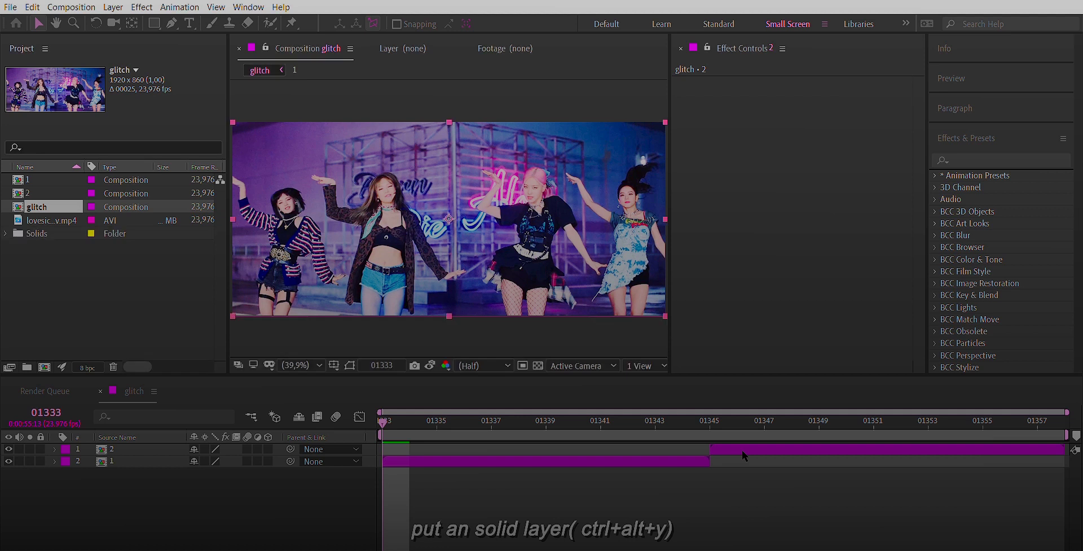
pyautogui.click(984, 159)
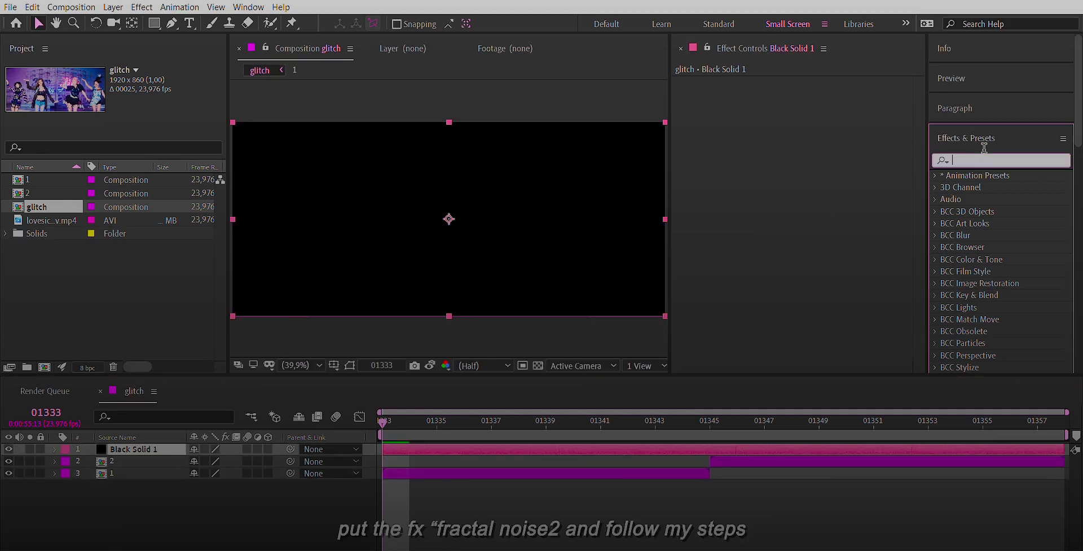
# Step: Apply Fractal Noise to Black Solid 1 with Noise Type set to Block
pyautogui.write('fra')
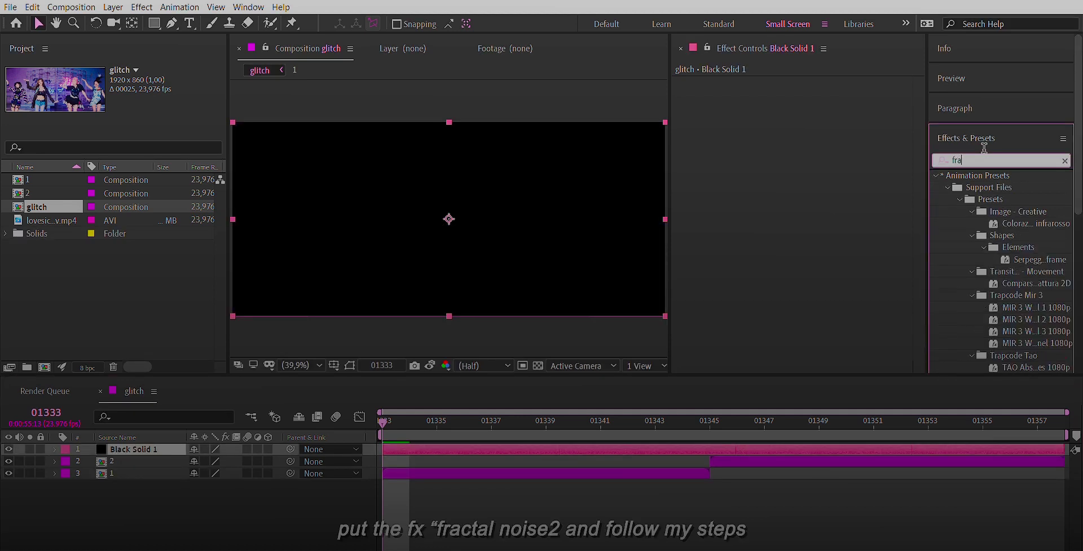
pyautogui.write('ctal')
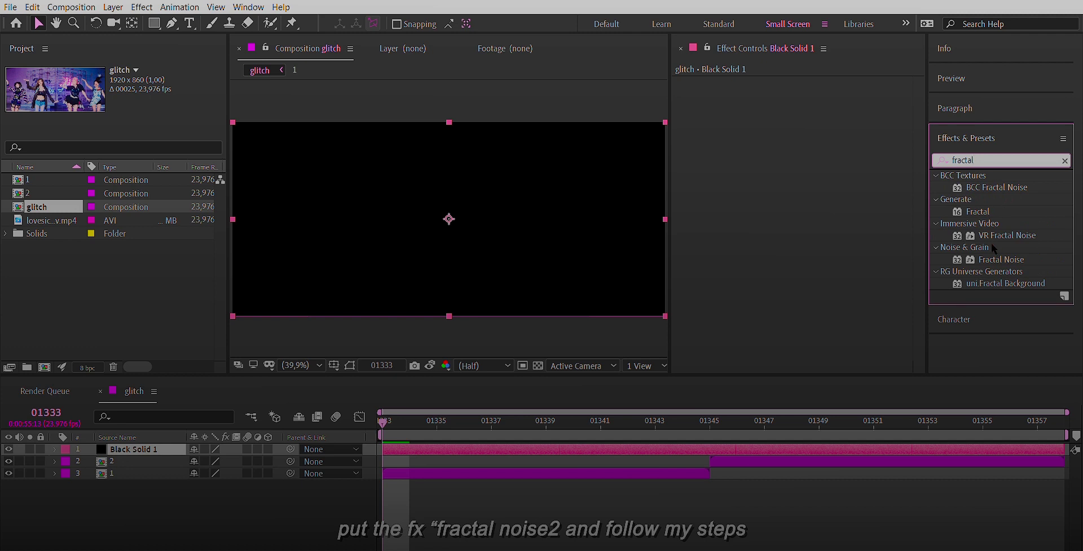
pyautogui.doubleClick(994, 259)
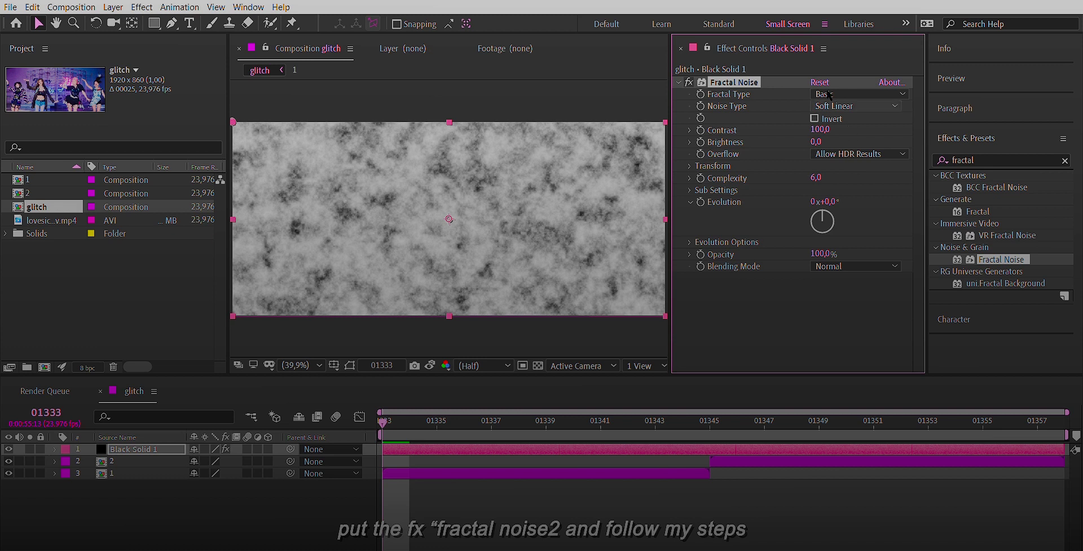
pyautogui.click(839, 107)
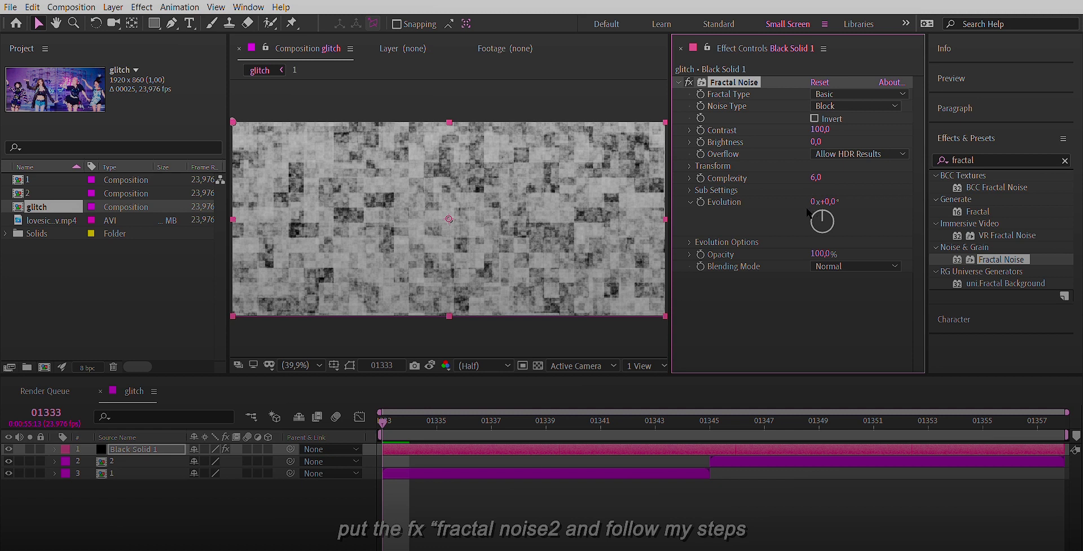
# Step: Turn off Uniform Scaling and set Scale Width 2600 and Scale Height 390
pyautogui.click(689, 164)
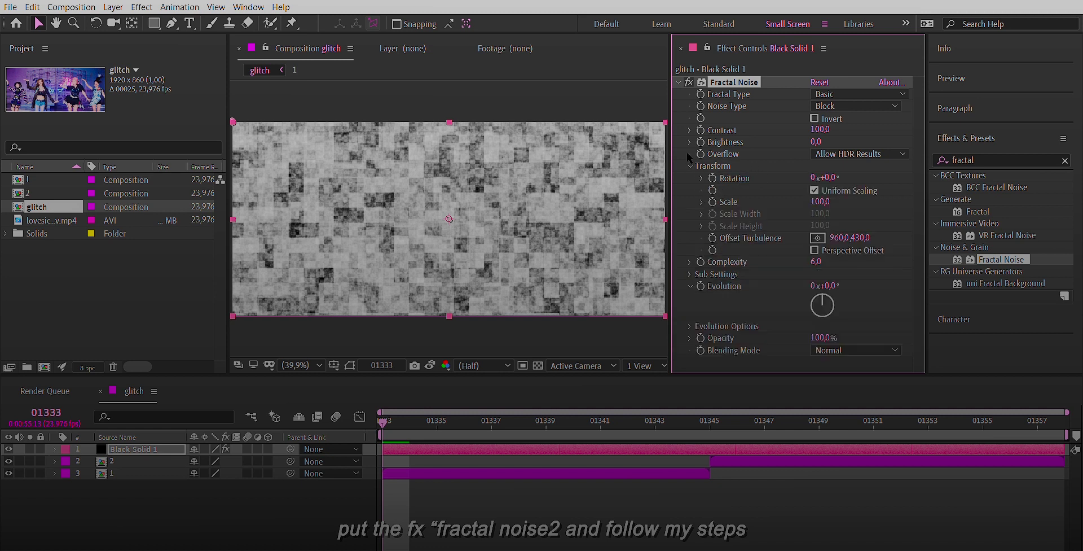
pyautogui.click(814, 190)
pyautogui.click(823, 213)
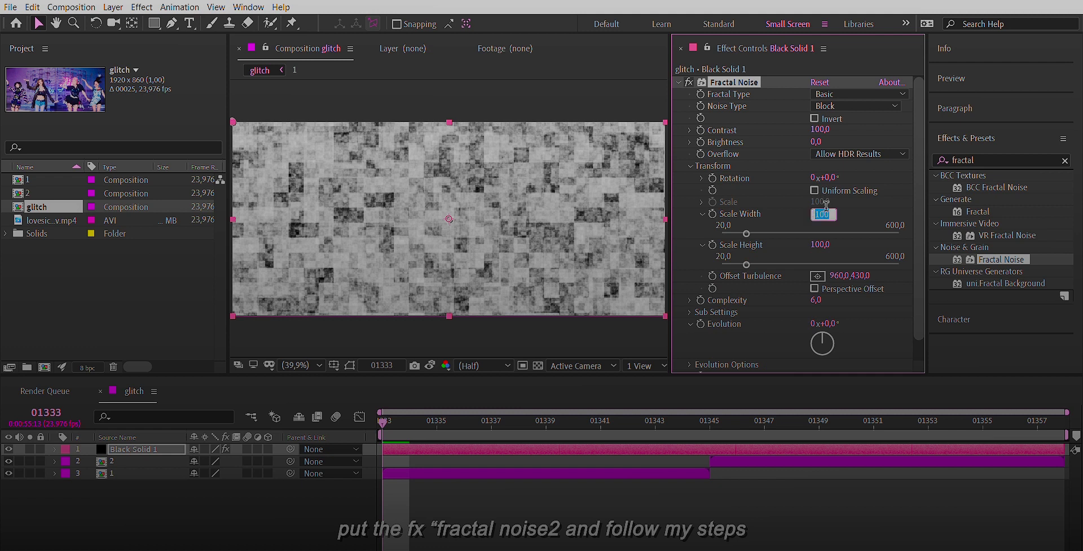
pyautogui.write('2600')
pyautogui.click(823, 245)
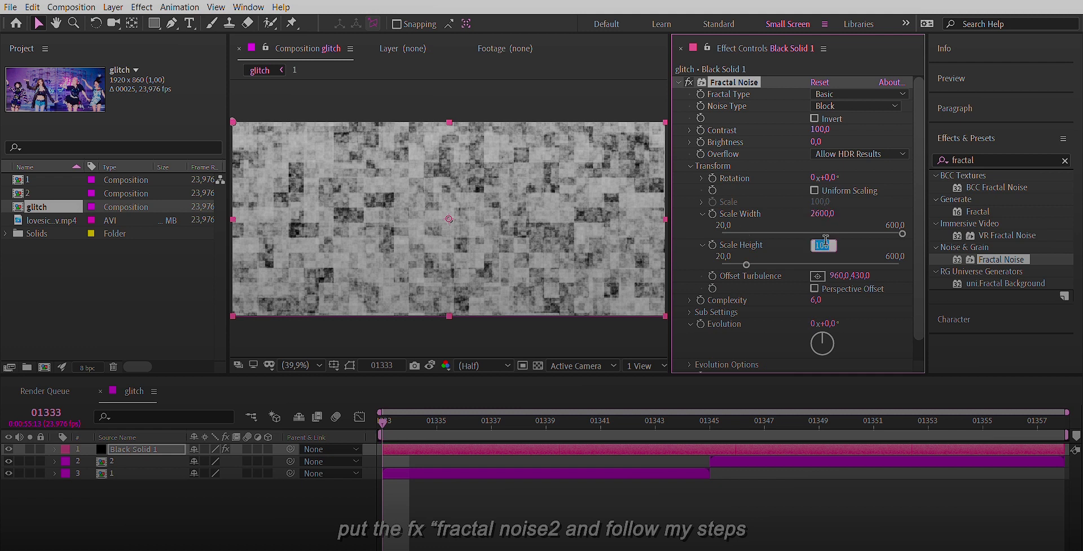
pyautogui.write('30')
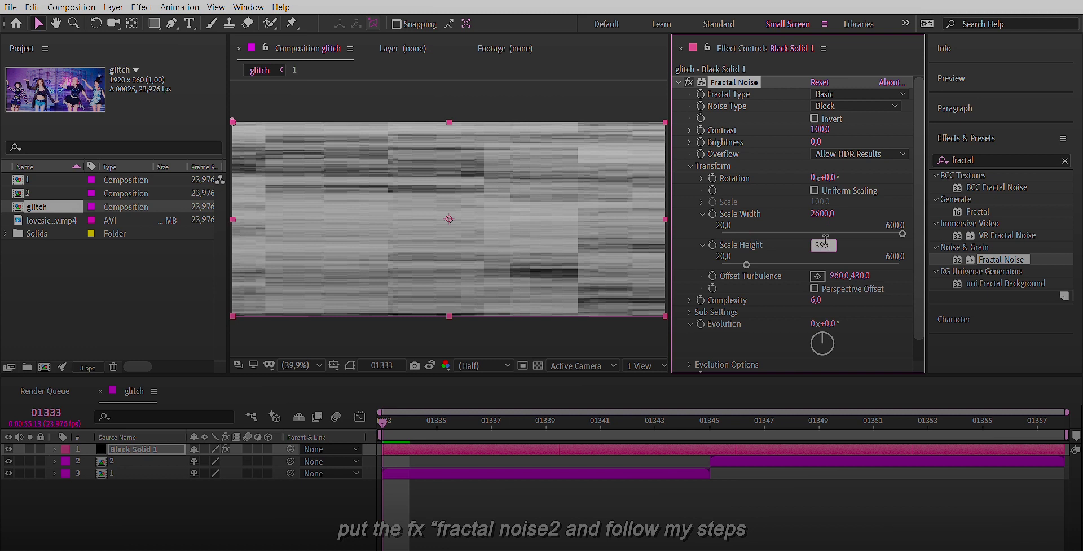
pyautogui.click(783, 201)
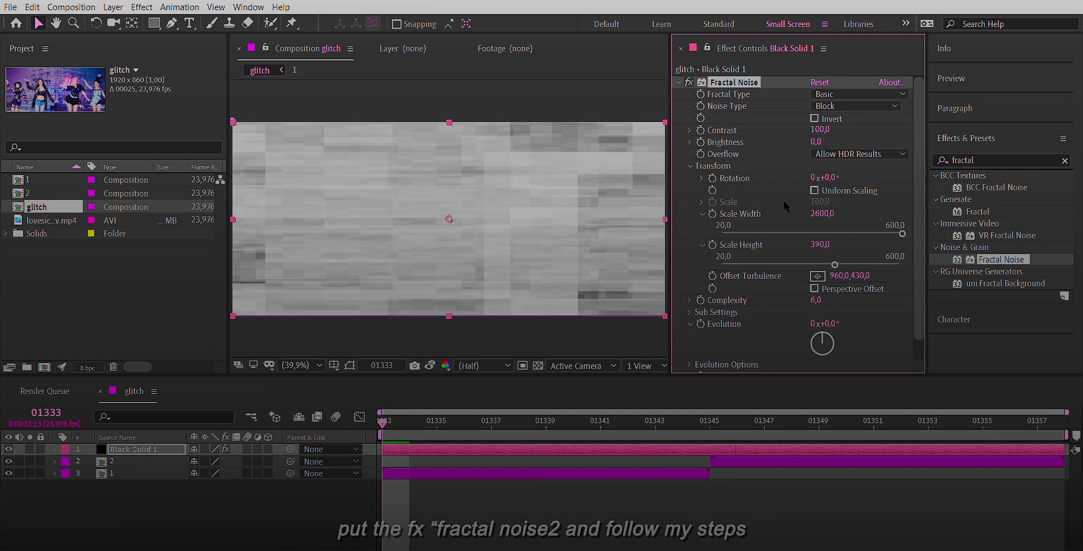
pyautogui.click(678, 81)
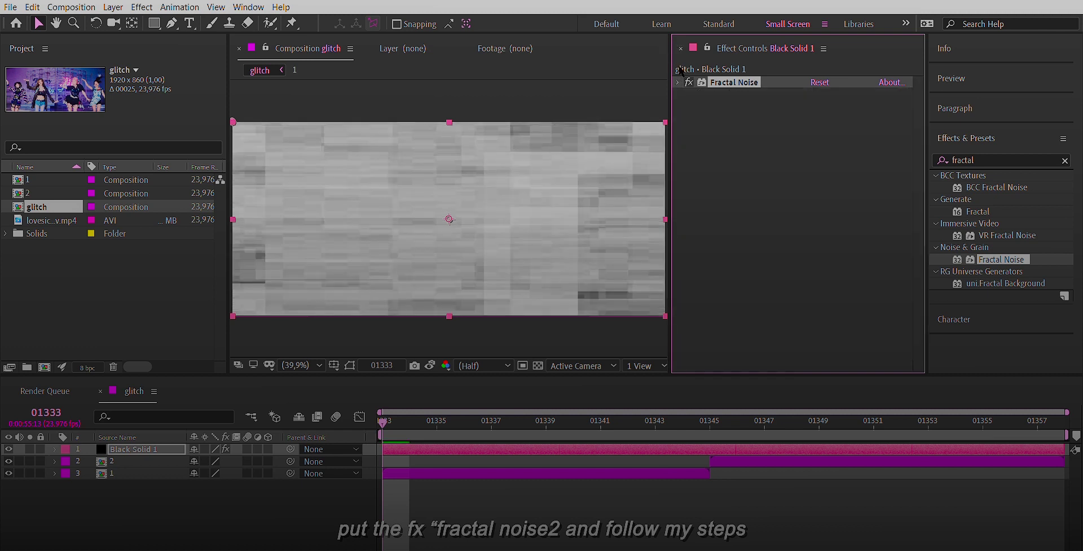
# Step: Pre-compose Black Solid 1 into Black Solid 1 Comp 1, moving all attributes
pyautogui.click(428, 439)
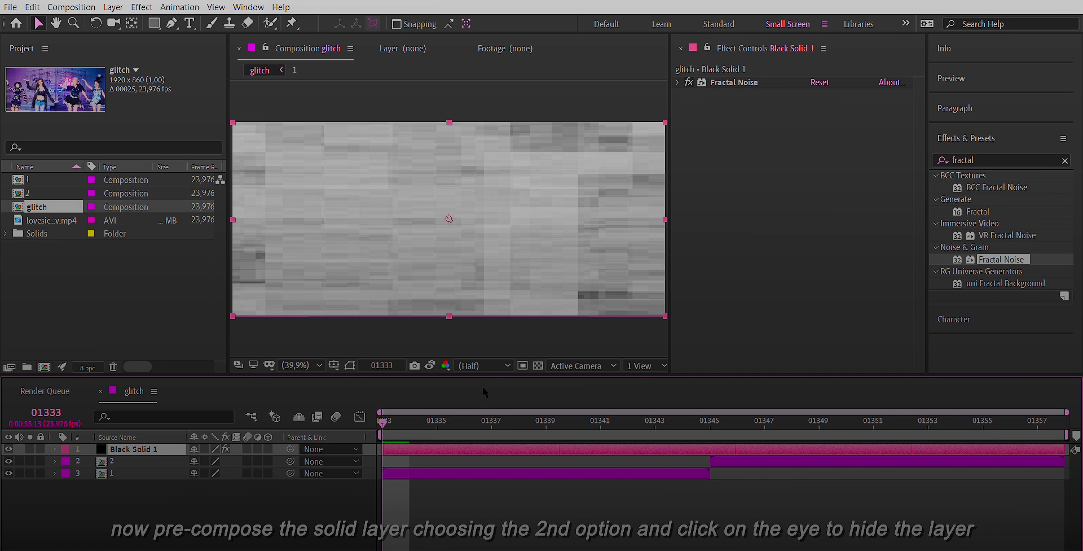
pyautogui.hotkey('ctrl', 'shift', 'c')
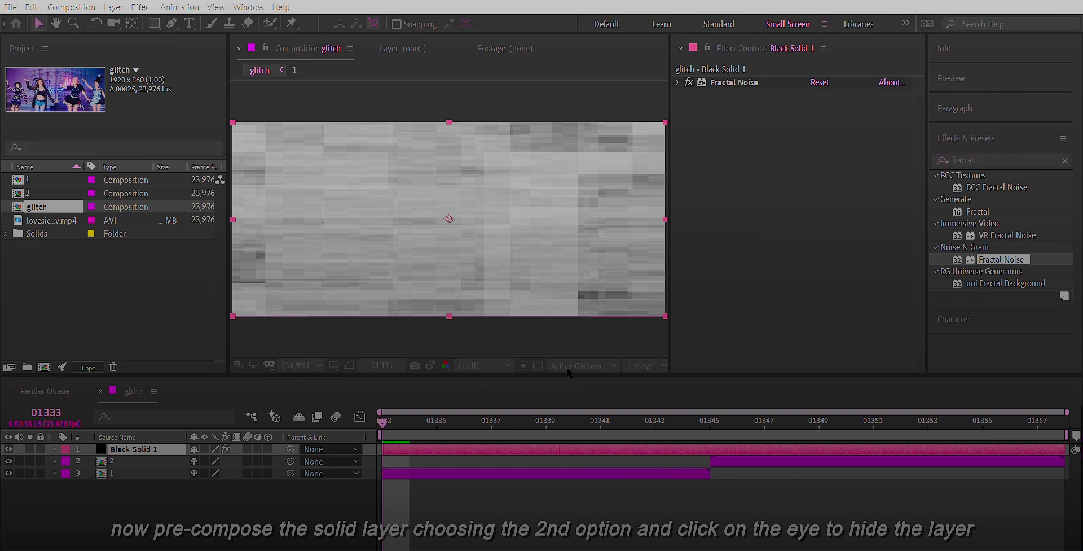
pyautogui.click(574, 358)
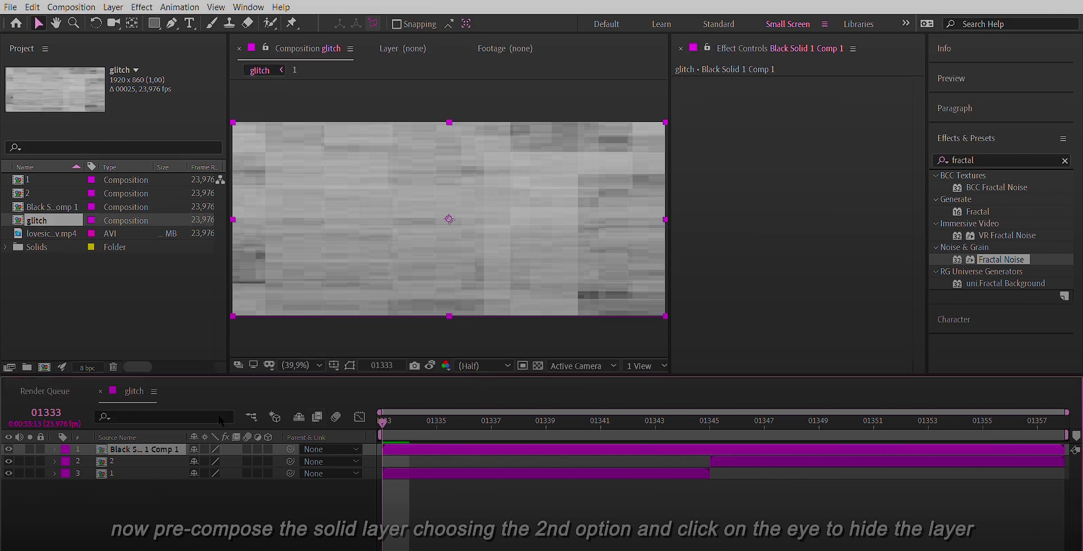
# Step: Hide the noise pre-comp and add a new adjustment layer on top
pyautogui.click(9, 448)
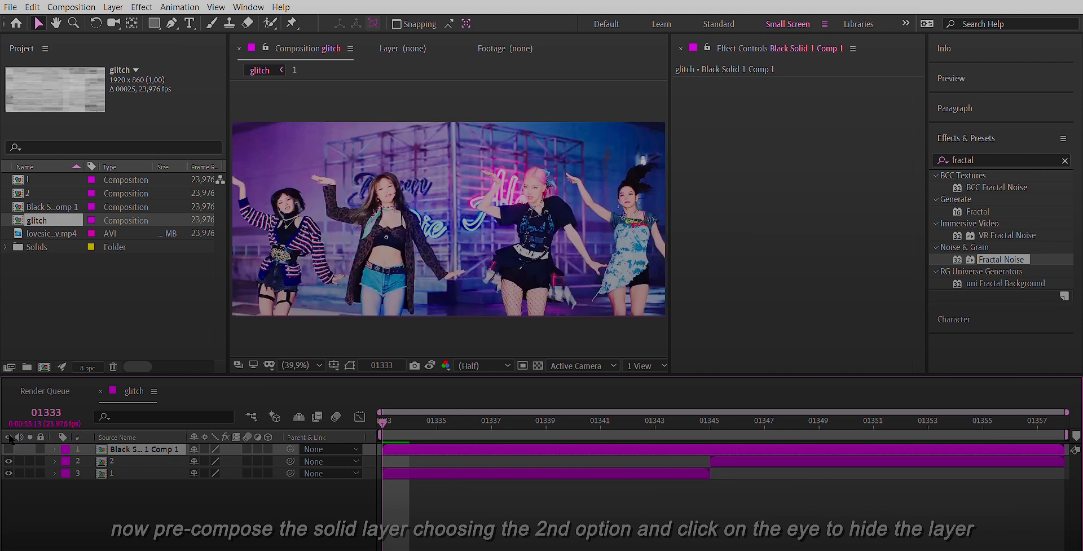
pyautogui.click(144, 492)
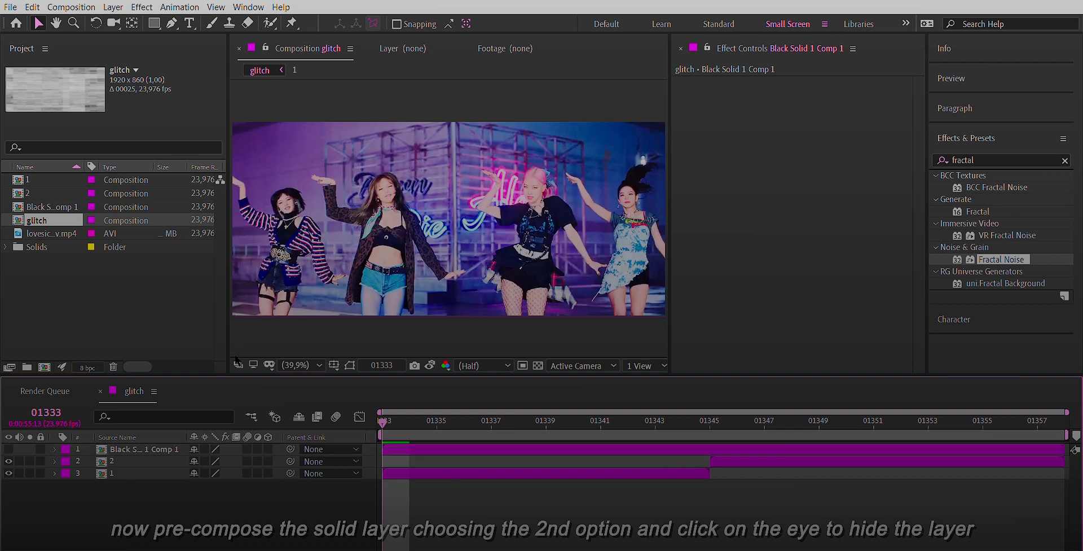
pyautogui.hotkey('ctrl', 'alt', 'y')
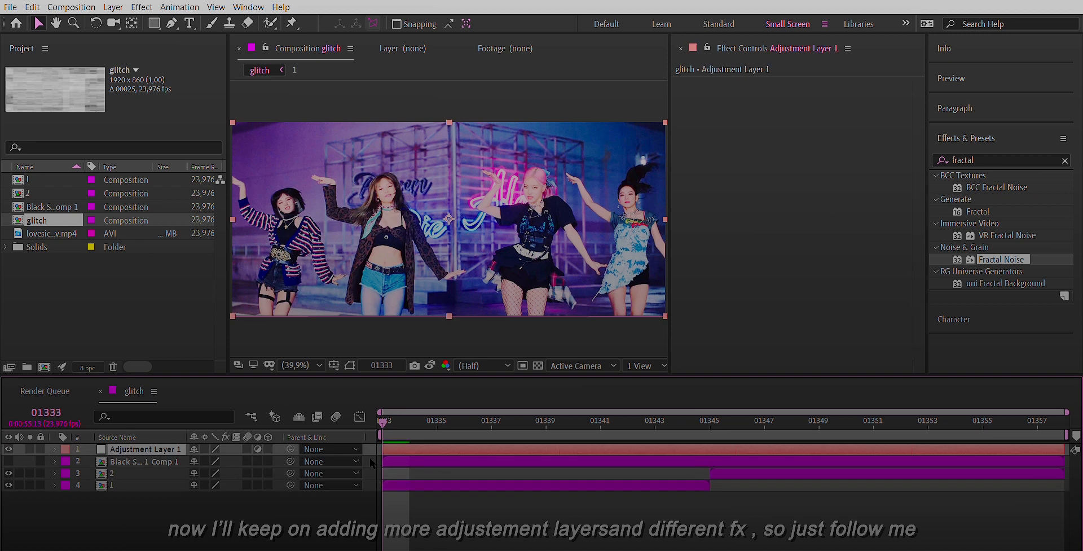
# Step: Apply Displacement Map to Adjustment Layer 1 using Black Solid 1 Comp 1 as the map
pyautogui.click(1003, 159)
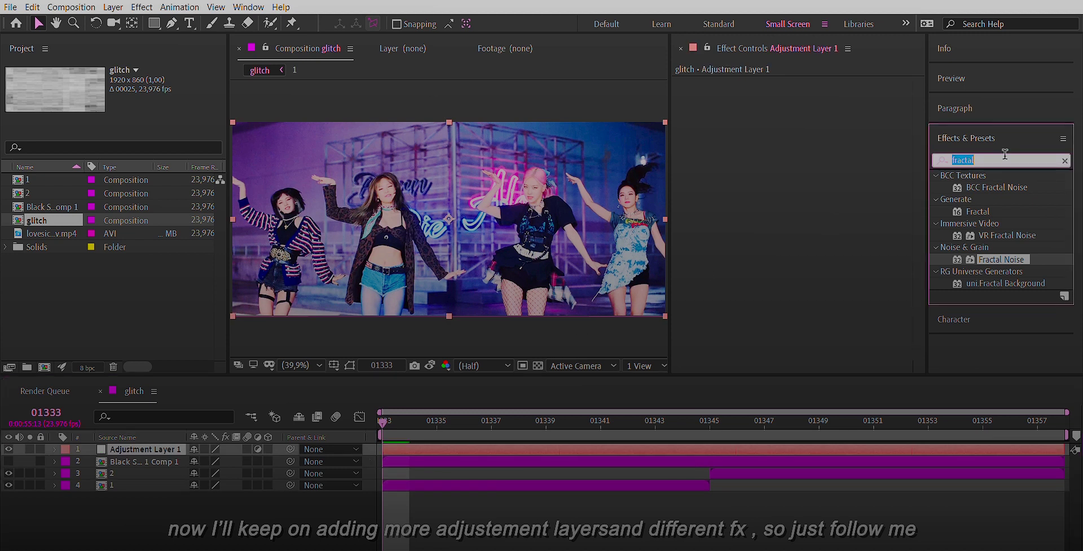
pyautogui.write('displ')
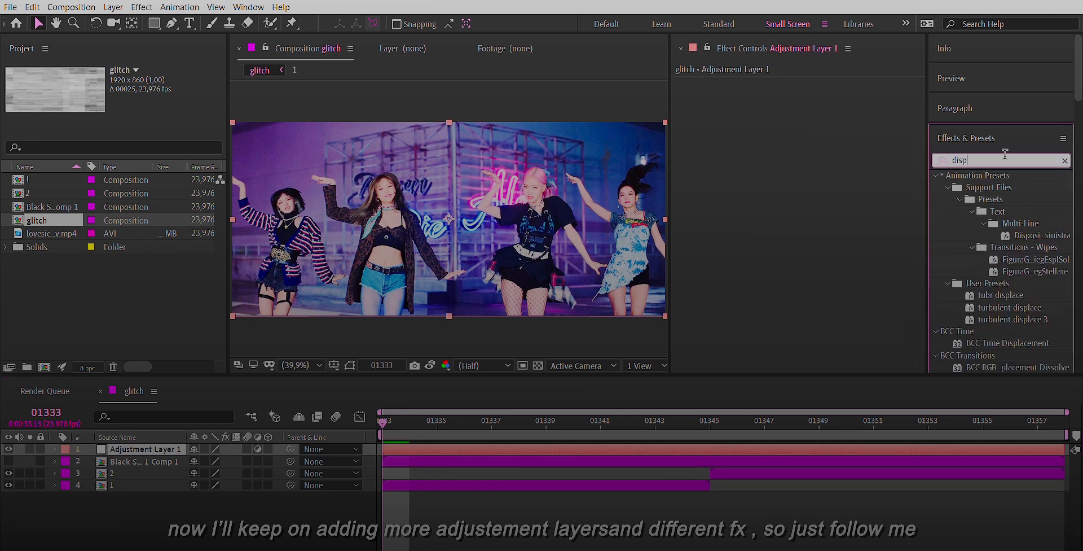
pyautogui.scroll(-3, 1001, 276)
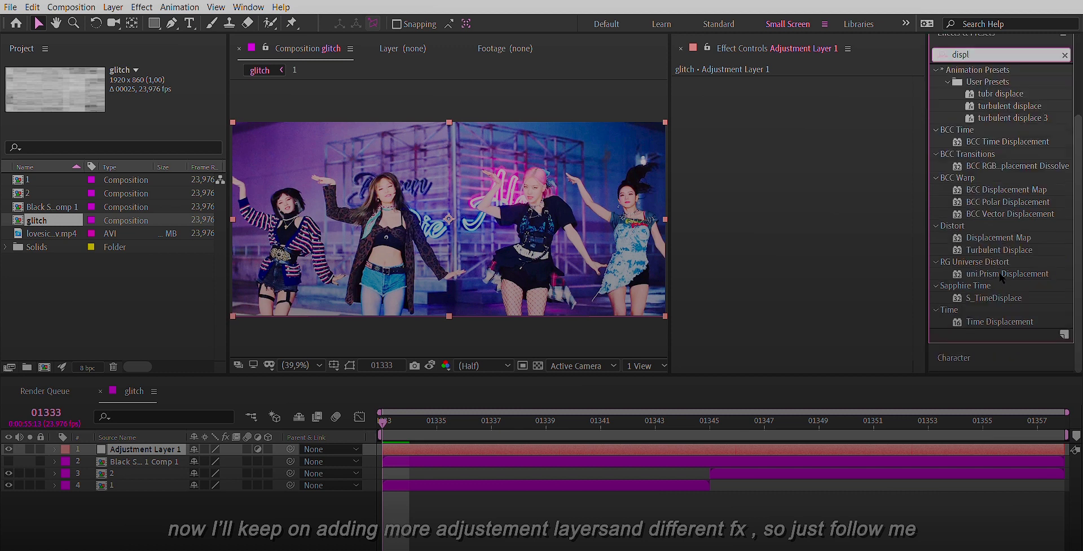
pyautogui.doubleClick(996, 237)
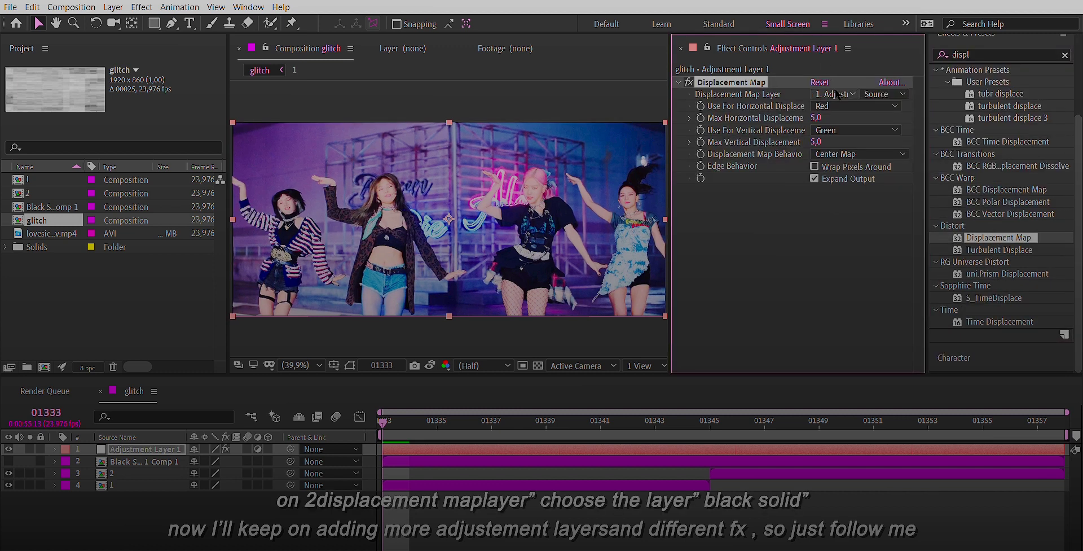
pyautogui.click(835, 94)
pyautogui.click(844, 125)
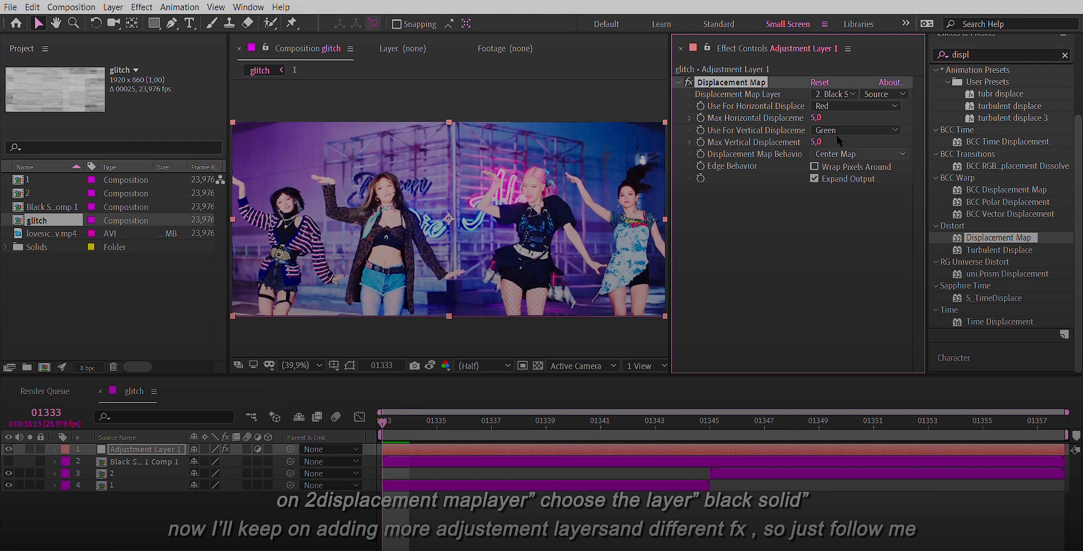
# Step: Set Max Horizontal and Max Vertical Displacement both to 0
pyautogui.click(815, 117)
pyautogui.write('0')
pyautogui.press('Return')
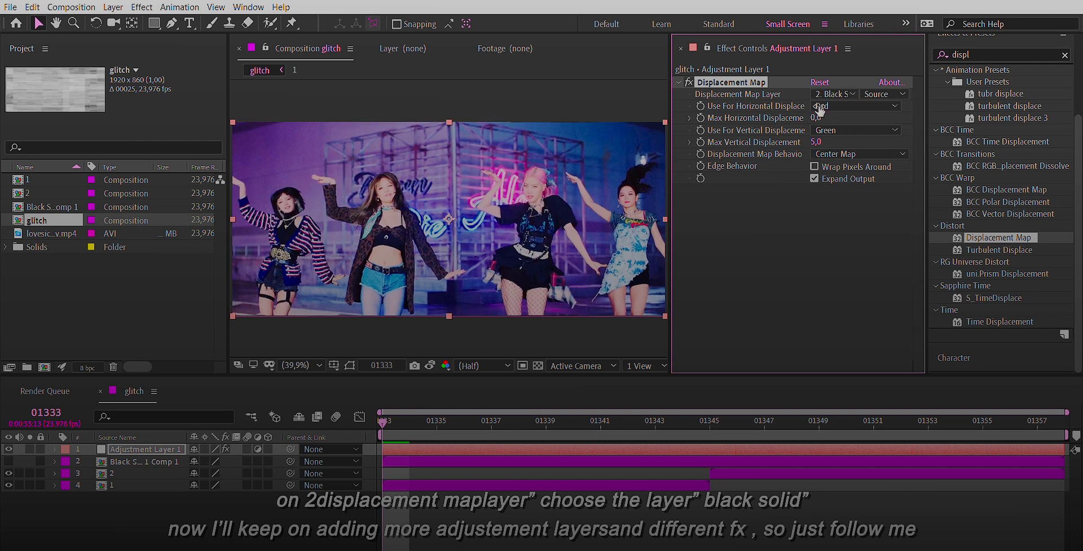
pyautogui.click(816, 141)
pyautogui.write('0')
pyautogui.press('Return')
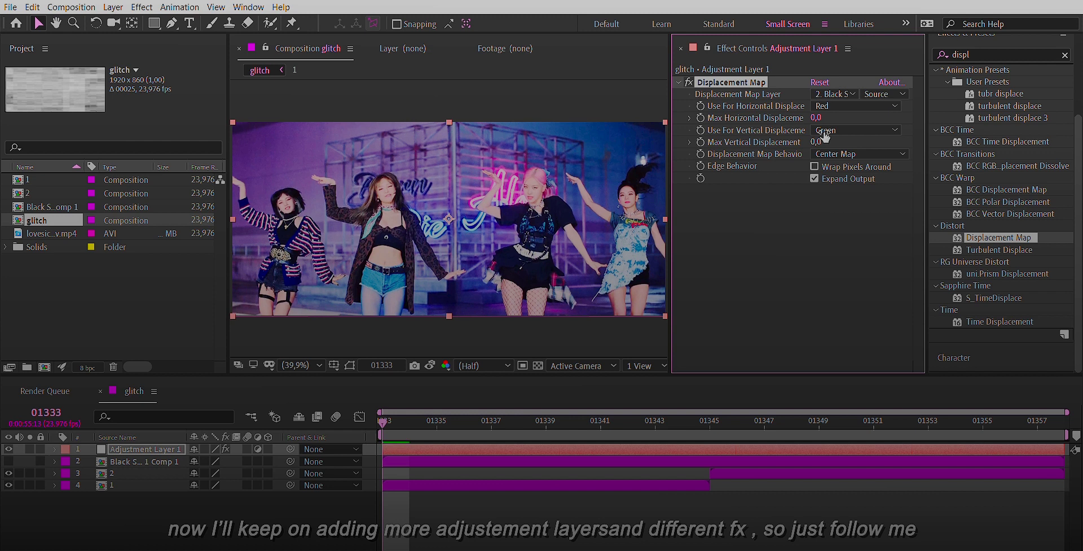
pyautogui.click(710, 417)
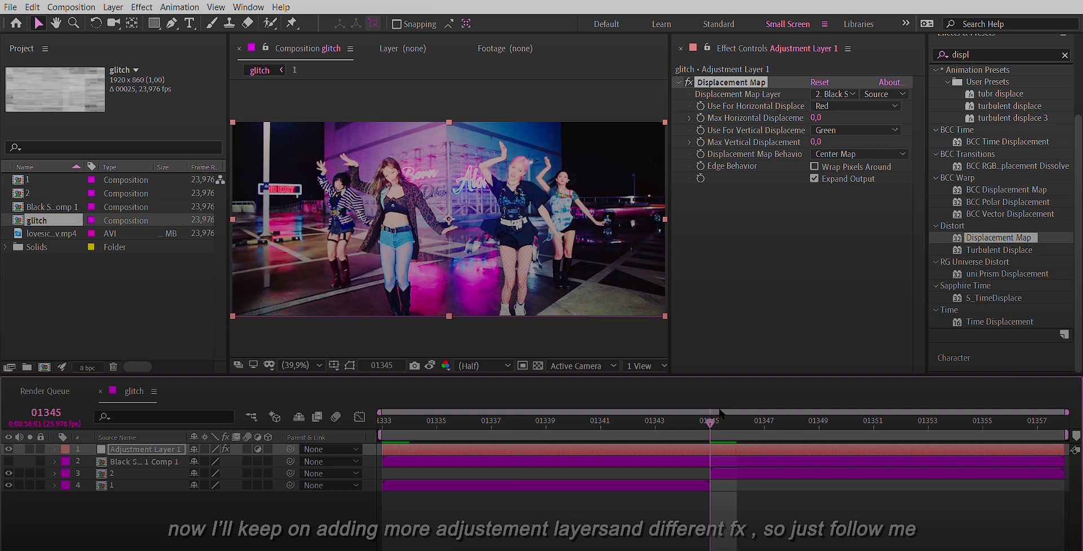
# Step: Keyframe Max Horizontal Displacement at 5 on frame 01341 and 25 on 01342
pyautogui.moveTo(710, 418); pyautogui.dragTo(655, 415)
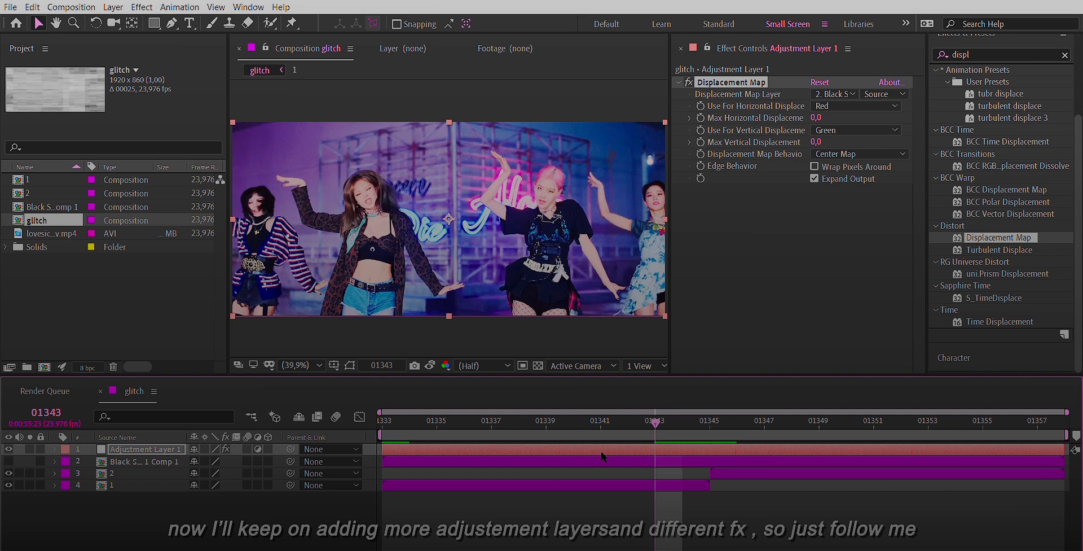
pyautogui.click(575, 417)
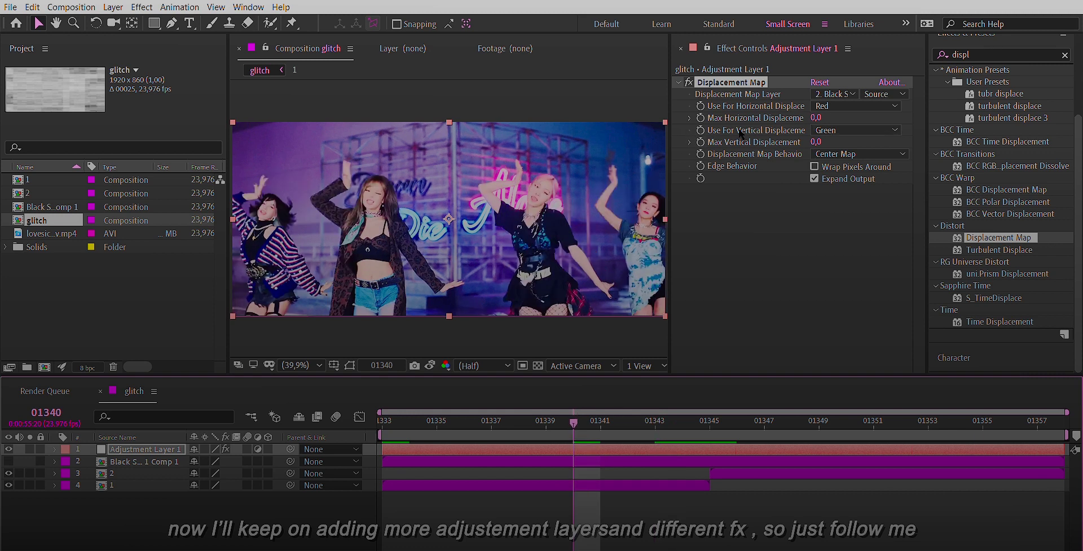
pyautogui.click(701, 117)
pyautogui.click(596, 414)
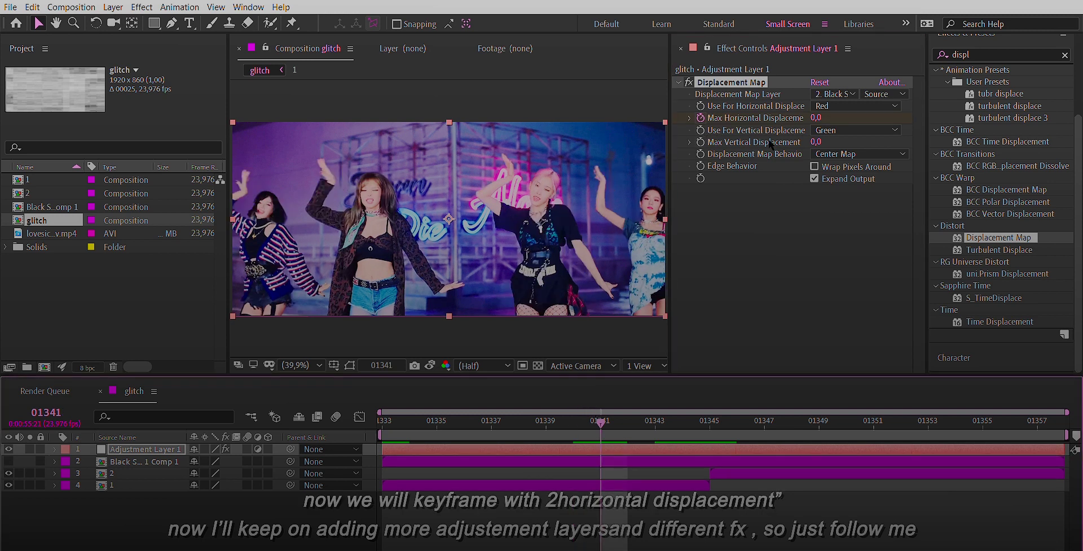
pyautogui.click(816, 117)
pyautogui.write('5')
pyautogui.press('Return')
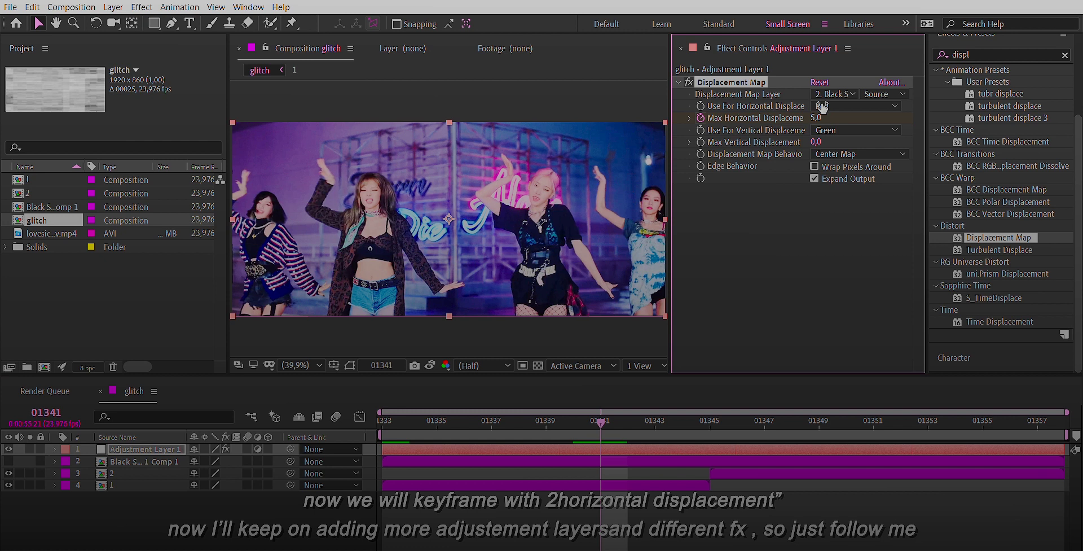
pyautogui.click(623, 414)
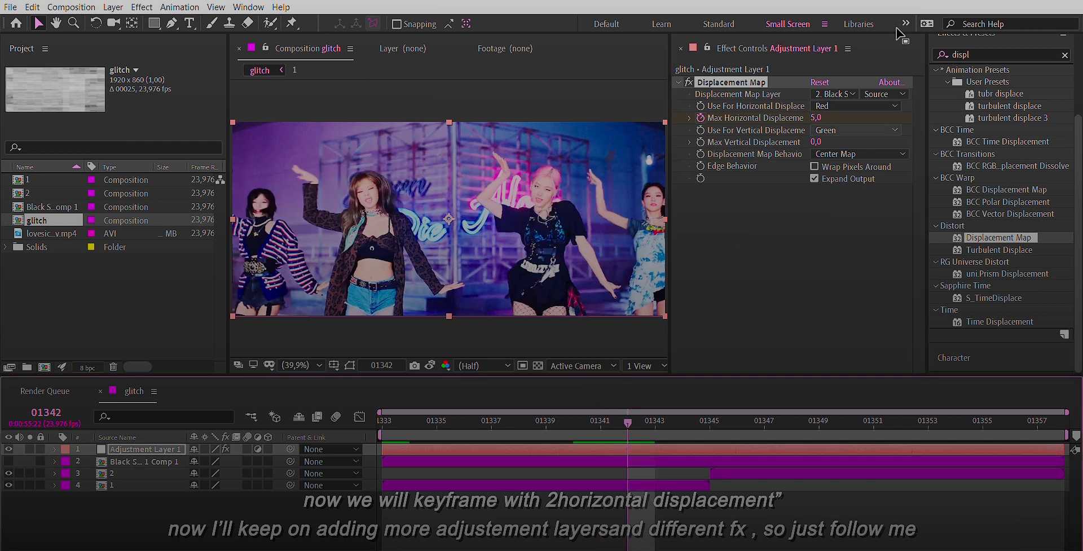
pyautogui.click(818, 117)
pyautogui.write('25')
pyautogui.press('Return')
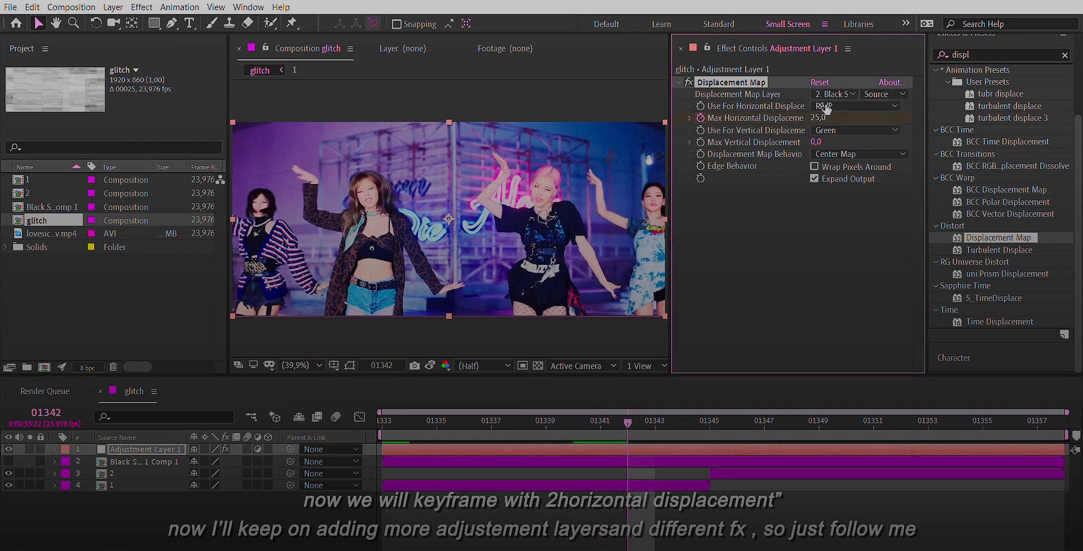
# Step: Continue the ramp with displacement 50 at 01343 and 100 at 01344
pyautogui.click(625, 427)
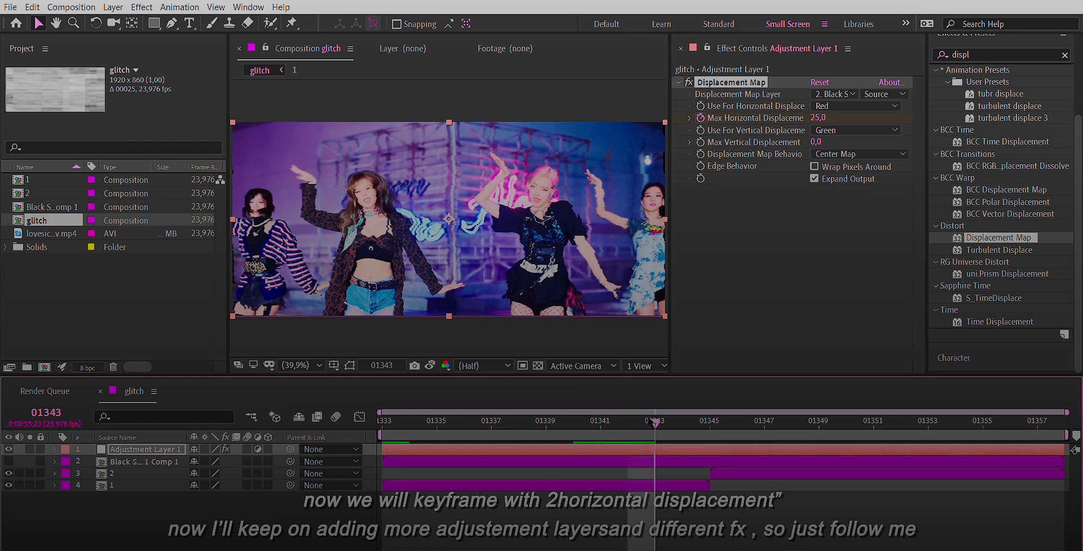
pyautogui.press('pagedown')
pyautogui.click(819, 117)
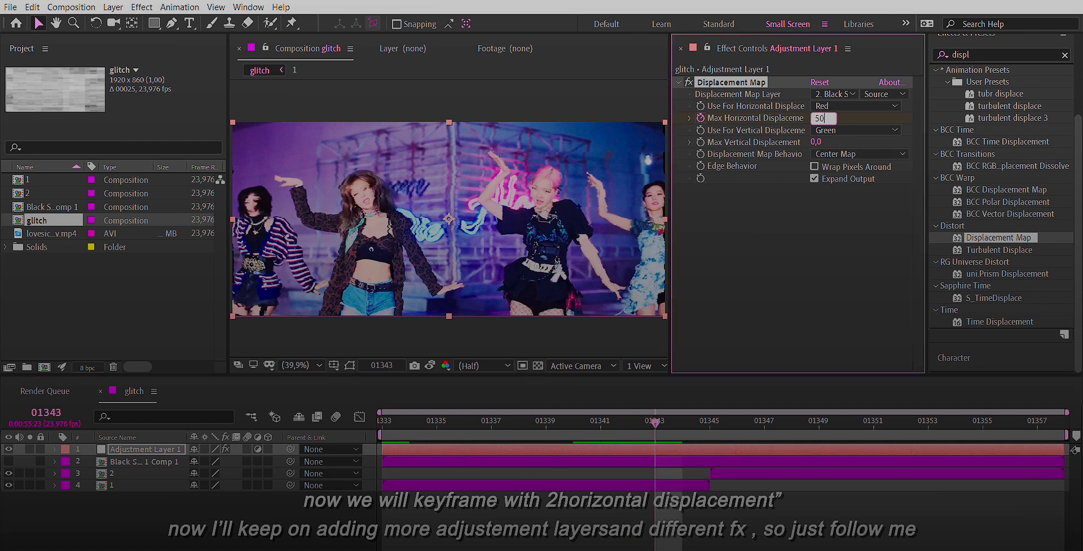
pyautogui.write('50')
pyautogui.press('Return')
pyautogui.click(667, 405)
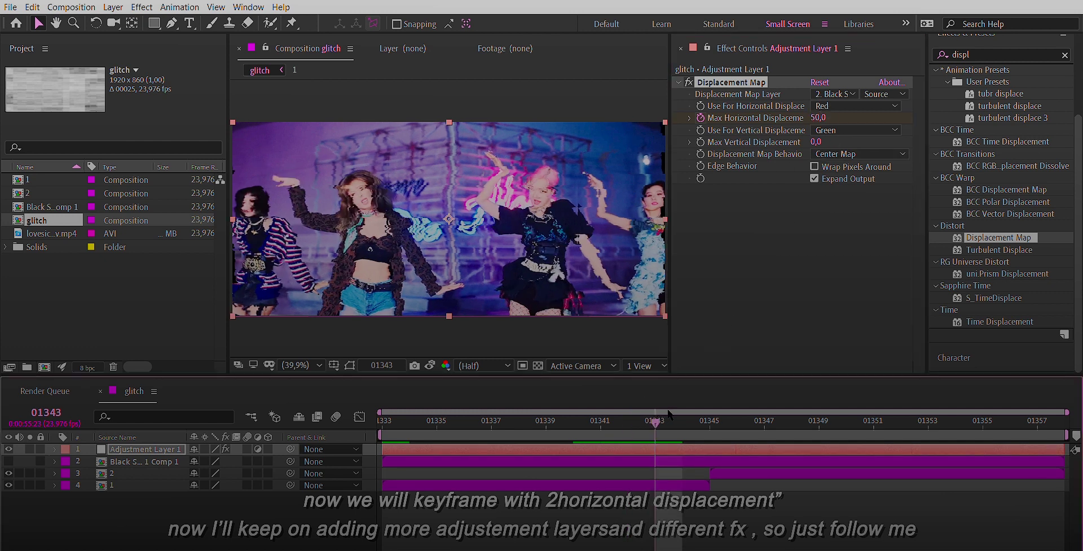
pyautogui.press('pagedown')
pyautogui.click(818, 117)
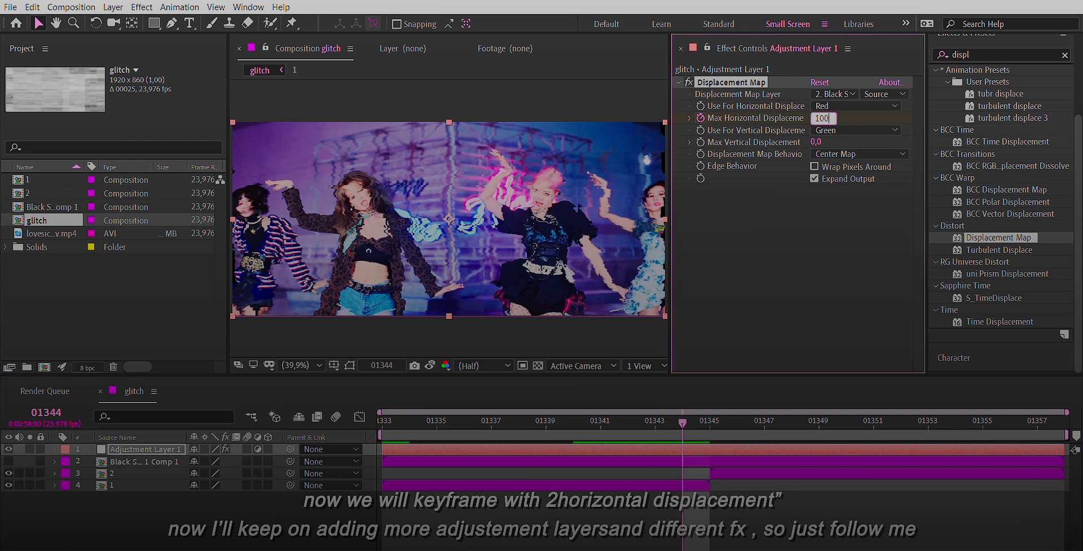
pyautogui.write('100')
pyautogui.press('Return')
# Step: Hold the displacement at 100 with another keyframe at frame 01347
pyautogui.press('u')
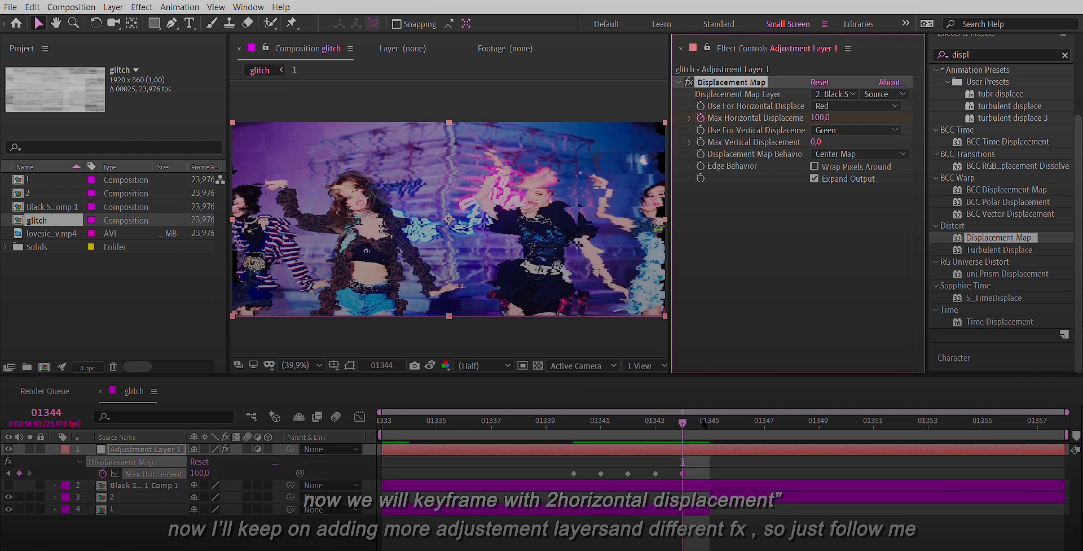
pyautogui.moveTo(693, 462); pyautogui.dragTo(567, 477)
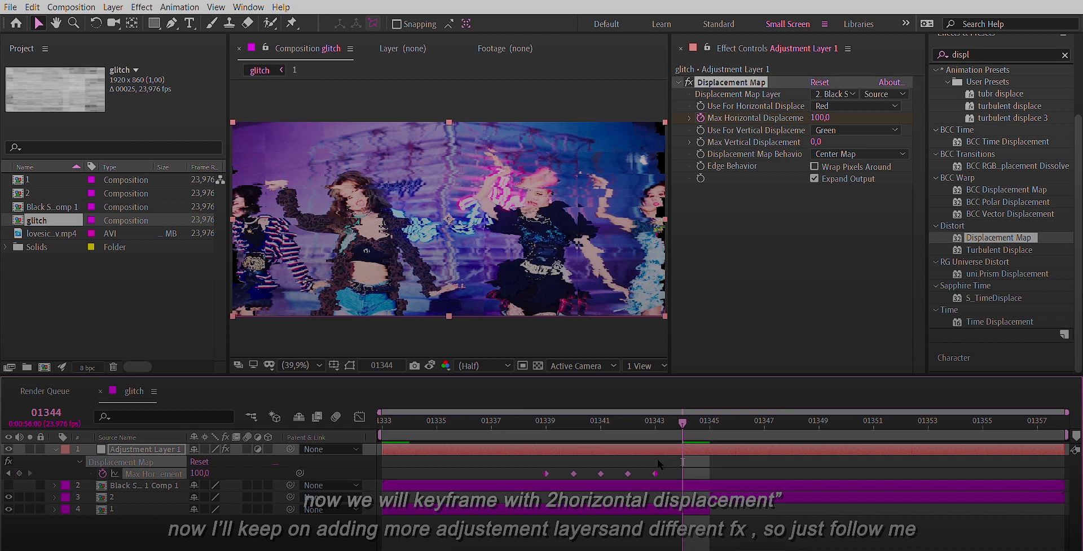
pyautogui.moveTo(687, 420); pyautogui.dragTo(745, 416)
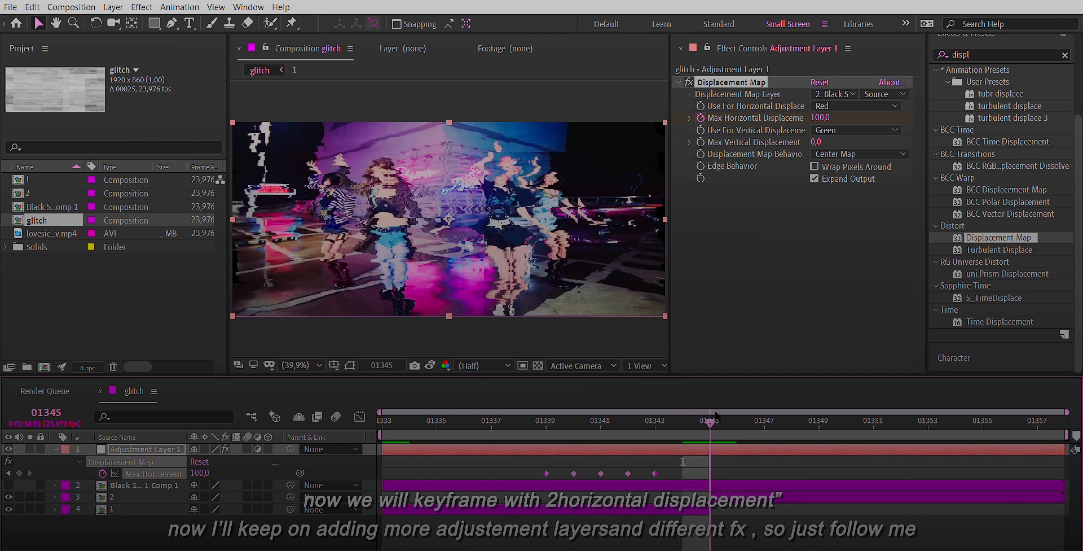
pyautogui.moveTo(745, 416); pyautogui.dragTo(759, 419)
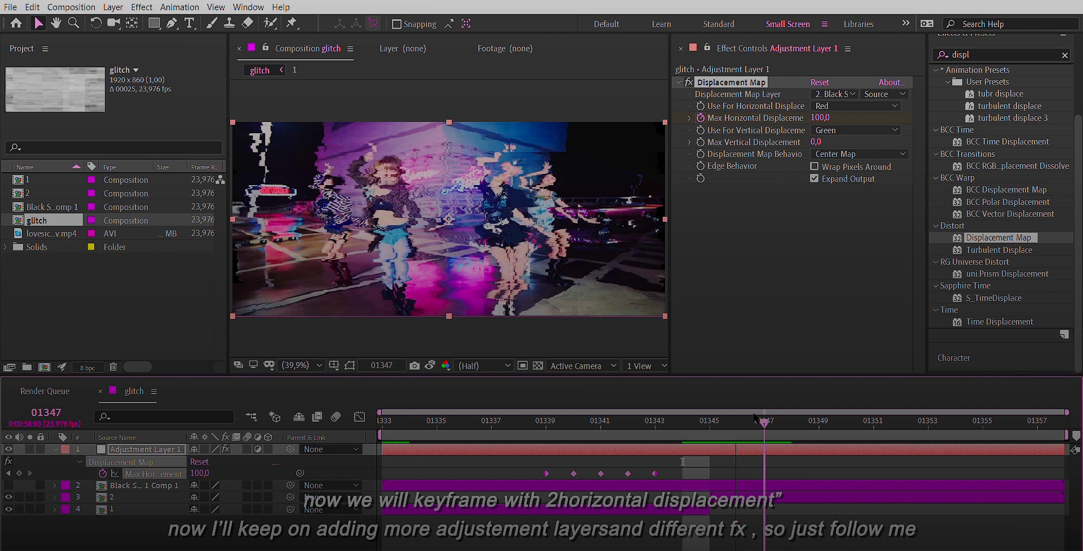
pyautogui.click(837, 226)
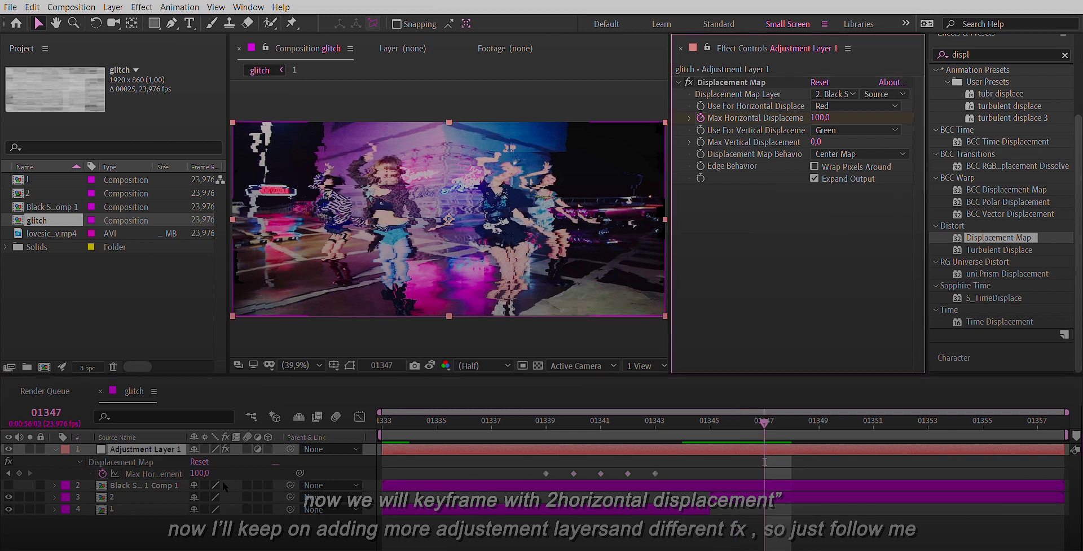
pyautogui.click(19, 472)
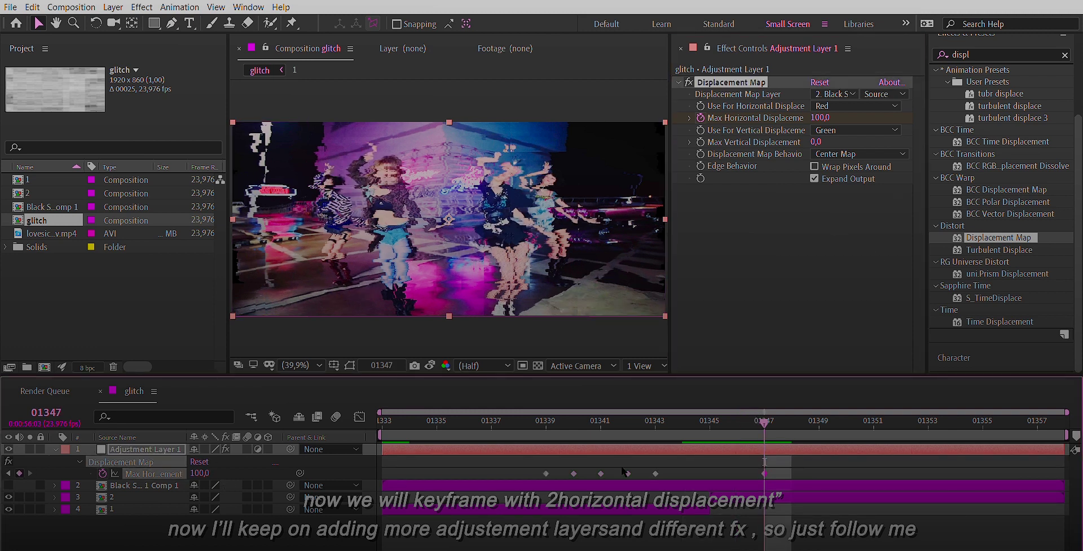
# Step: Ramp the displacement down to 50 at 01348 and 25 at 01349
pyautogui.moveTo(767, 412); pyautogui.dragTo(793, 416)
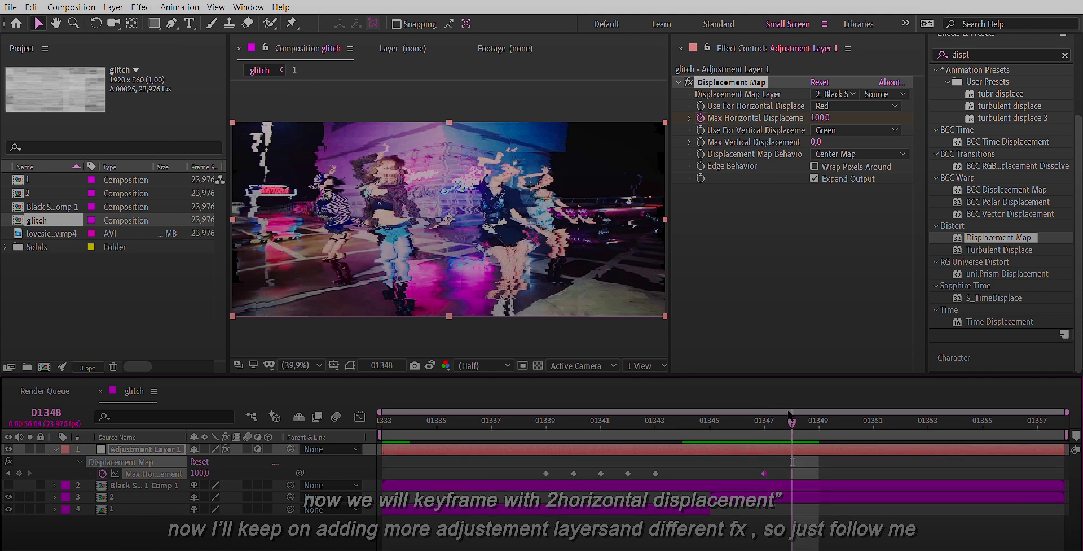
pyautogui.click(827, 116)
pyautogui.write('50')
pyautogui.press('Return')
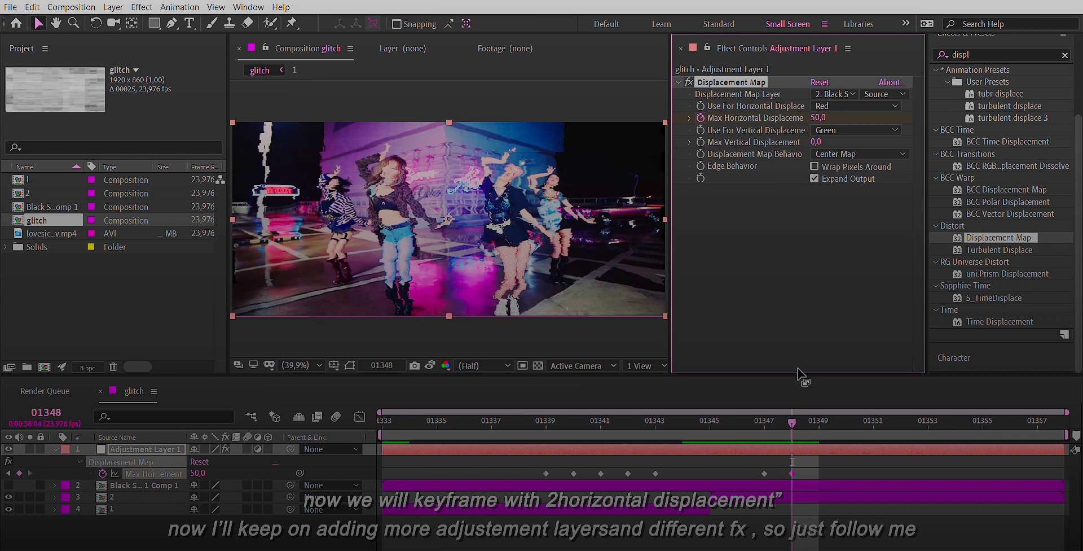
pyautogui.click(813, 415)
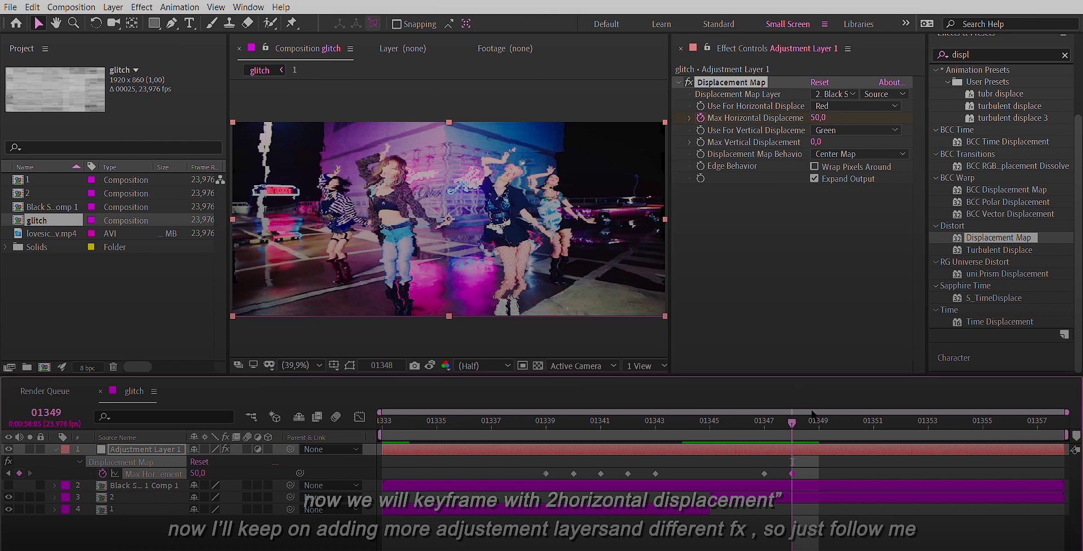
pyautogui.click(818, 117)
pyautogui.write('25')
pyautogui.press('Return')
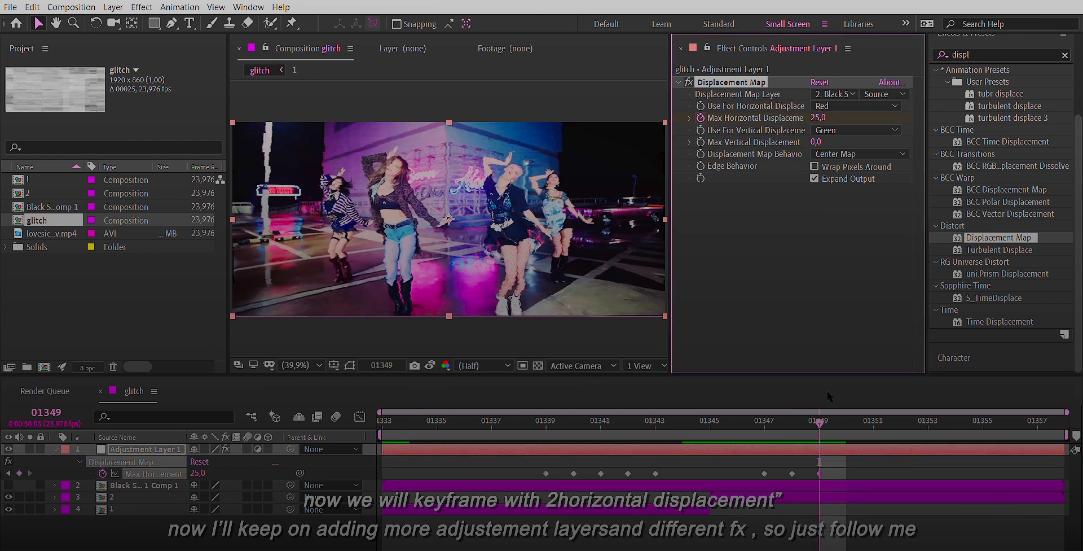
# Step: Finish the ramp with 5 at 01350 and 0 at 01351
pyautogui.click(847, 412)
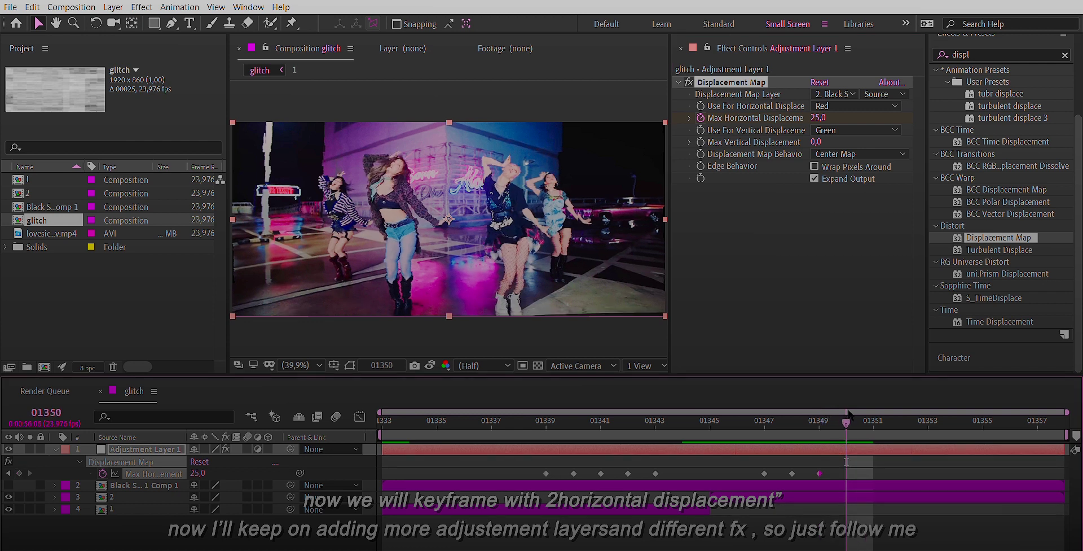
pyautogui.click(818, 117)
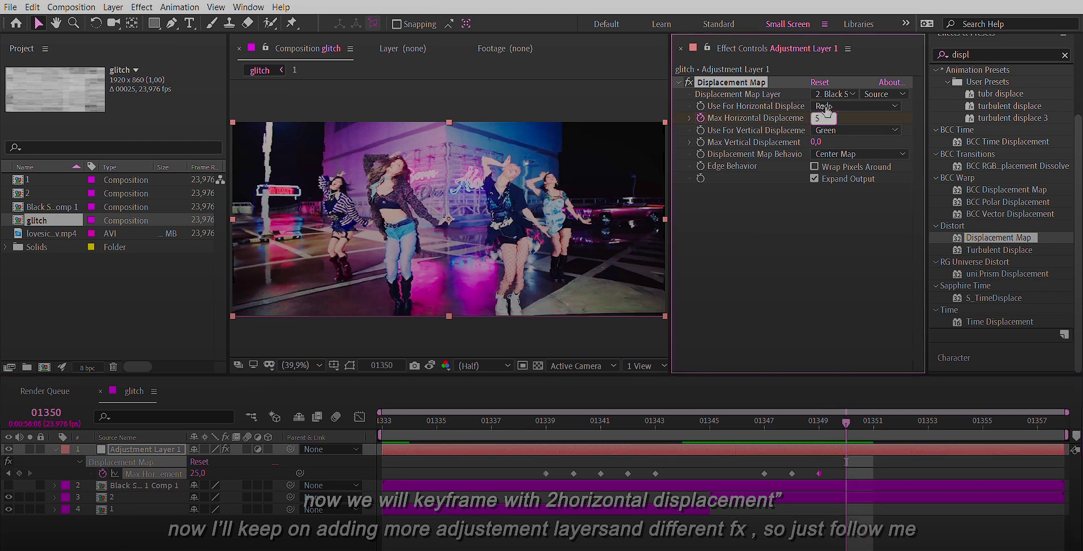
pyautogui.write('5')
pyautogui.press('Return')
pyautogui.click(873, 412)
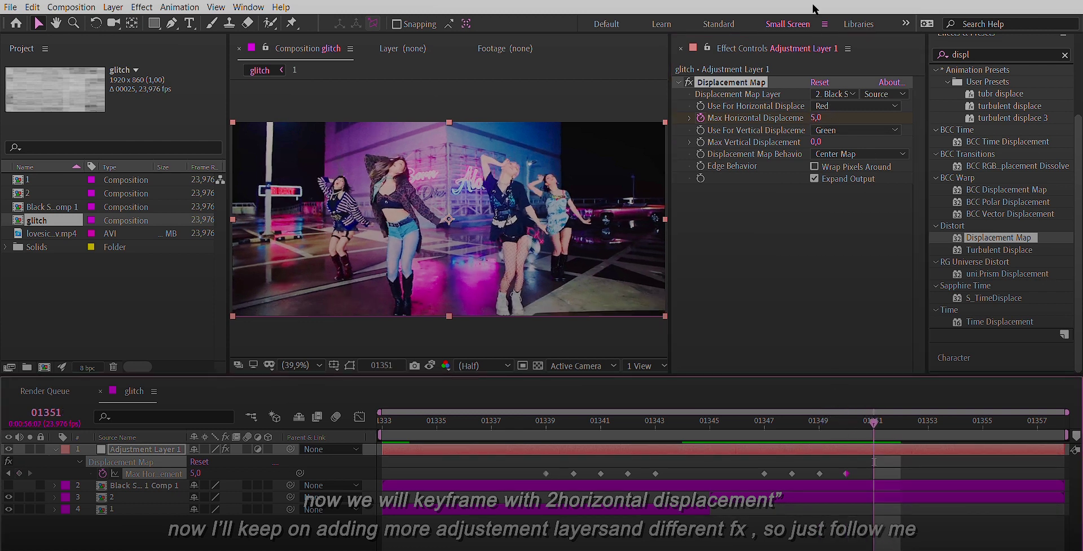
pyautogui.click(816, 118)
pyautogui.write('0')
pyautogui.press('Return')
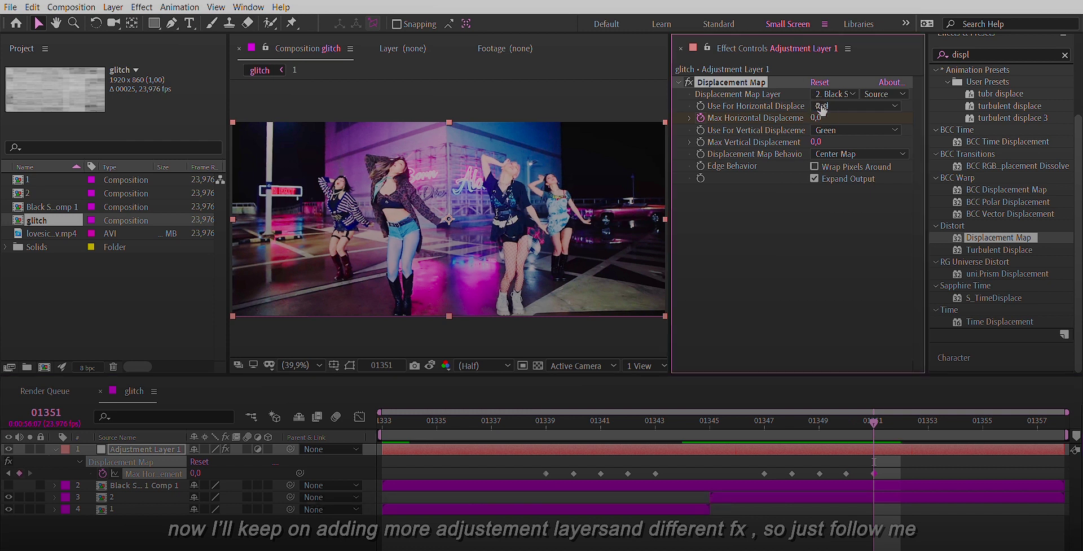
pyautogui.click(383, 421)
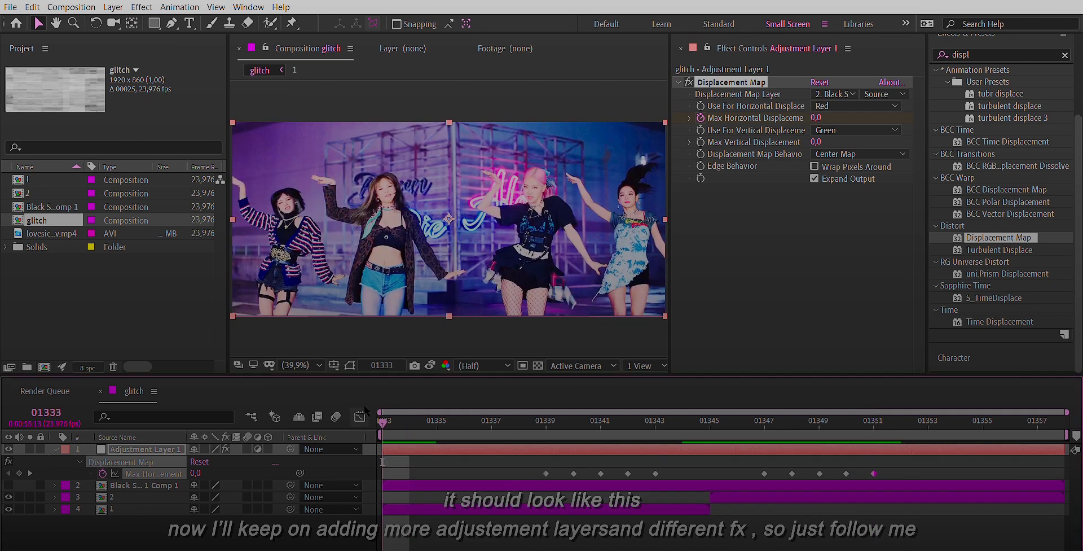
# Step: Preview the displacement glitch and collapse the revealed layer properties
pyautogui.press('space')
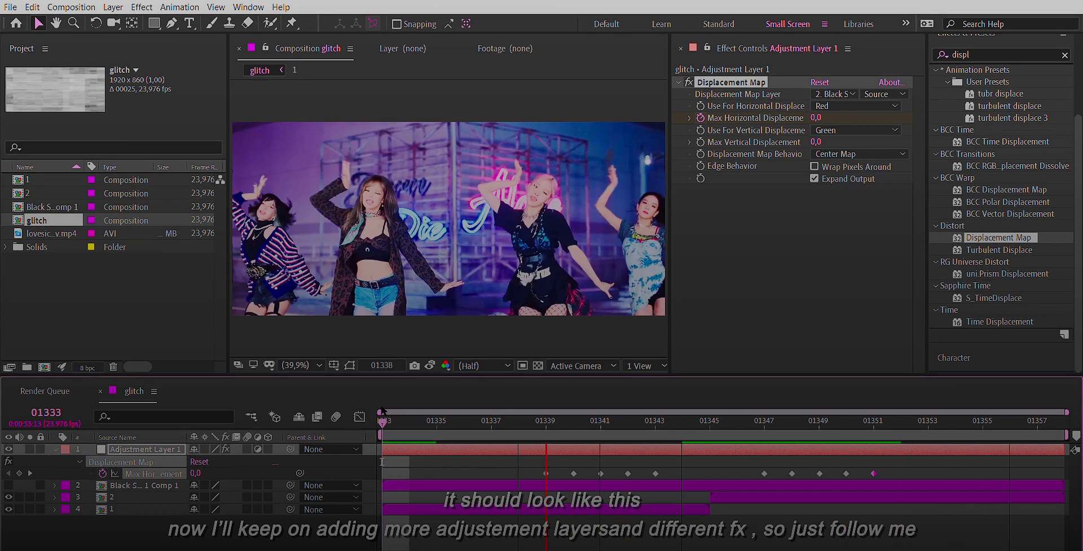
pyautogui.press('space')
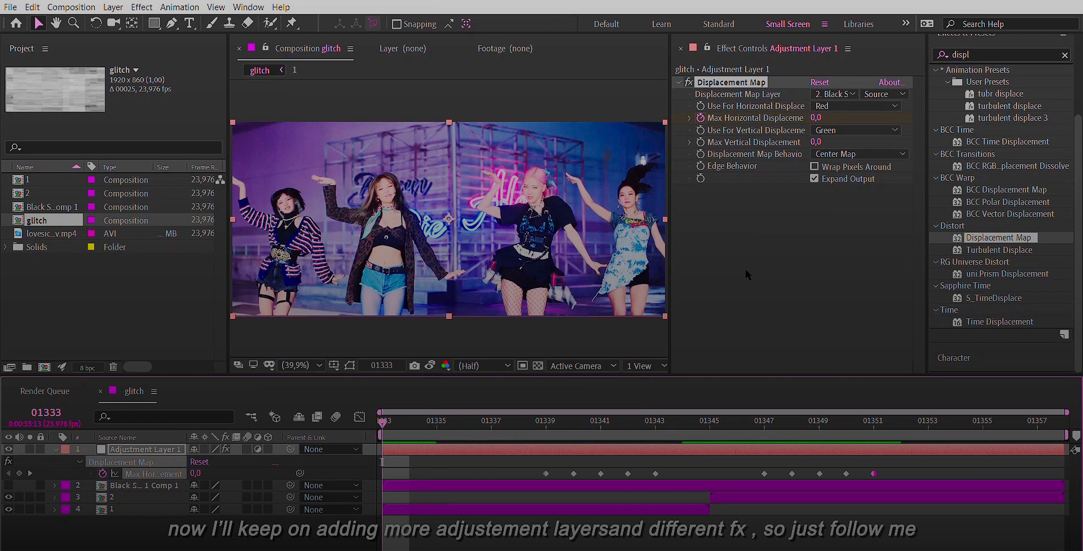
pyautogui.click(54, 449)
pyautogui.click(147, 492)
pyautogui.press('s')
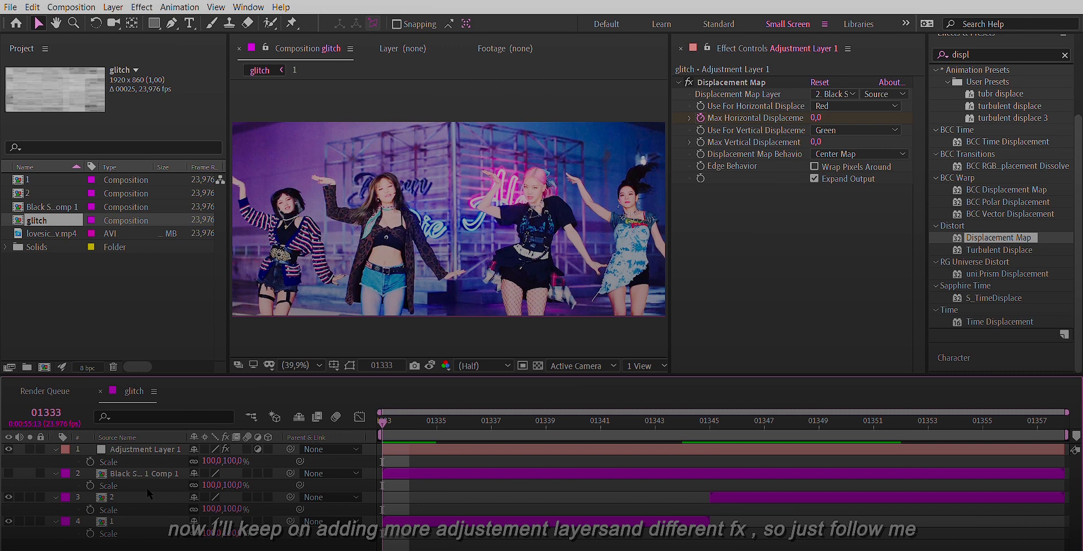
pyautogui.press('u')
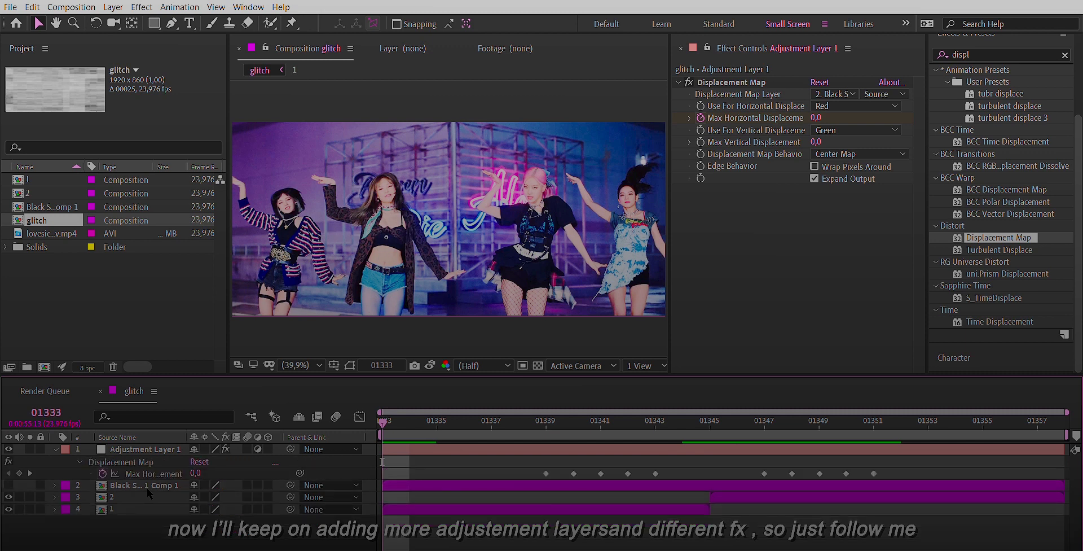
pyautogui.press('u')
# Step: Preview once more, then add Adjustment Layer 2 at the top
pyautogui.press('space')
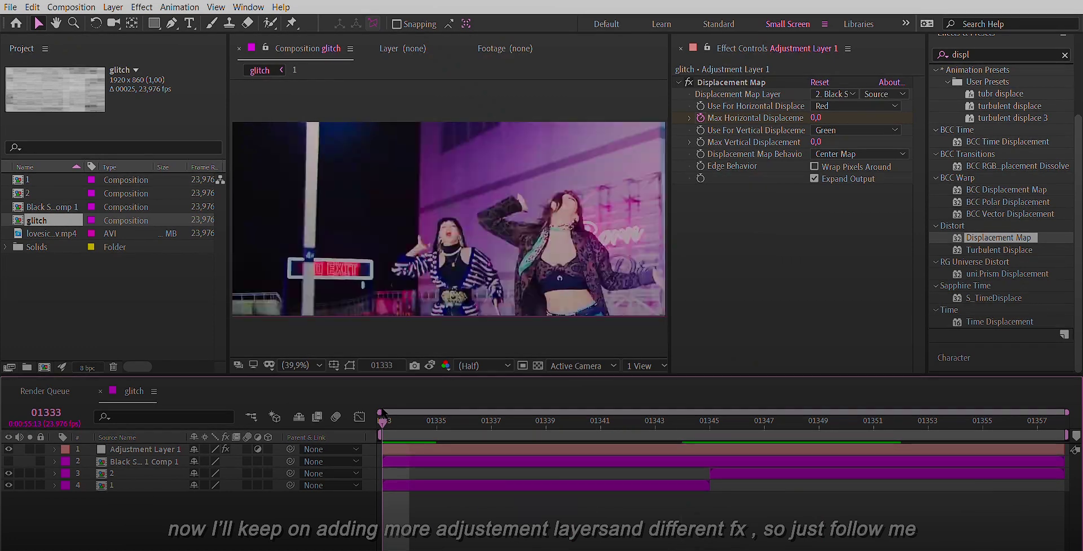
pyautogui.press('space')
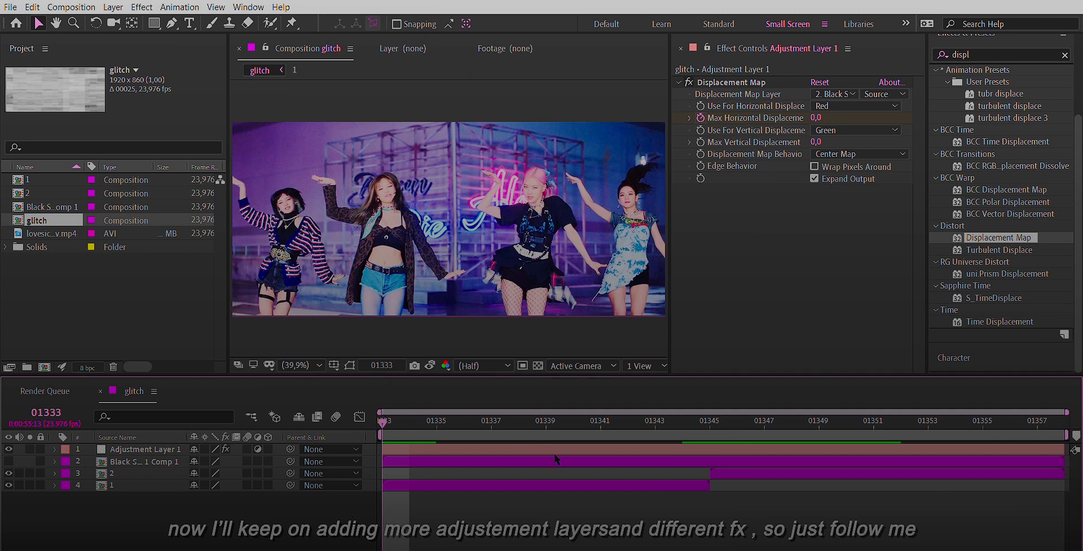
pyautogui.hotkey('ctrl', 'alt', 'y')
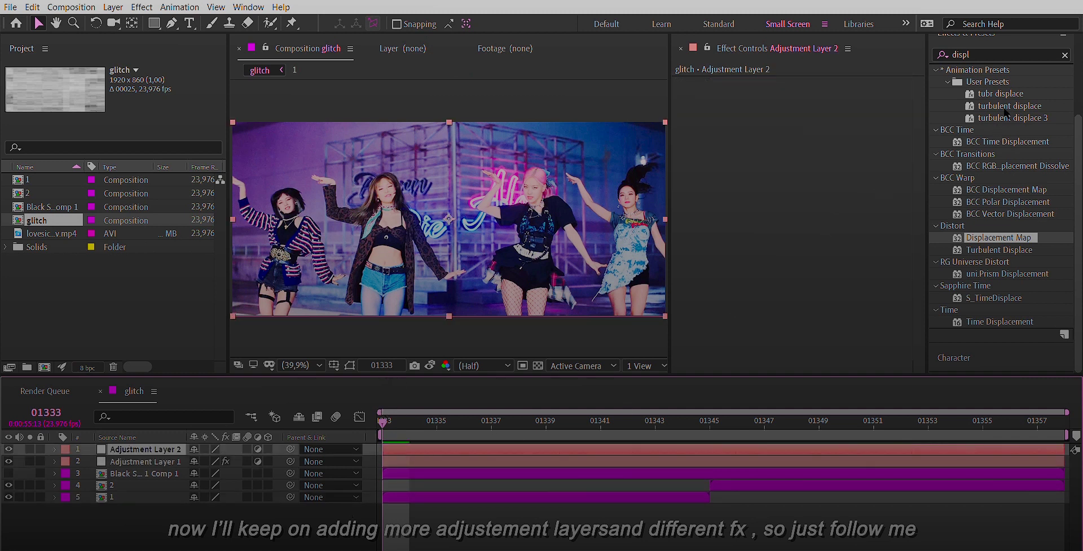
# Step: Apply Transform to Adjustment Layer 2 and keyframe Scale Width 150 at frame 01345
pyautogui.click(988, 49)
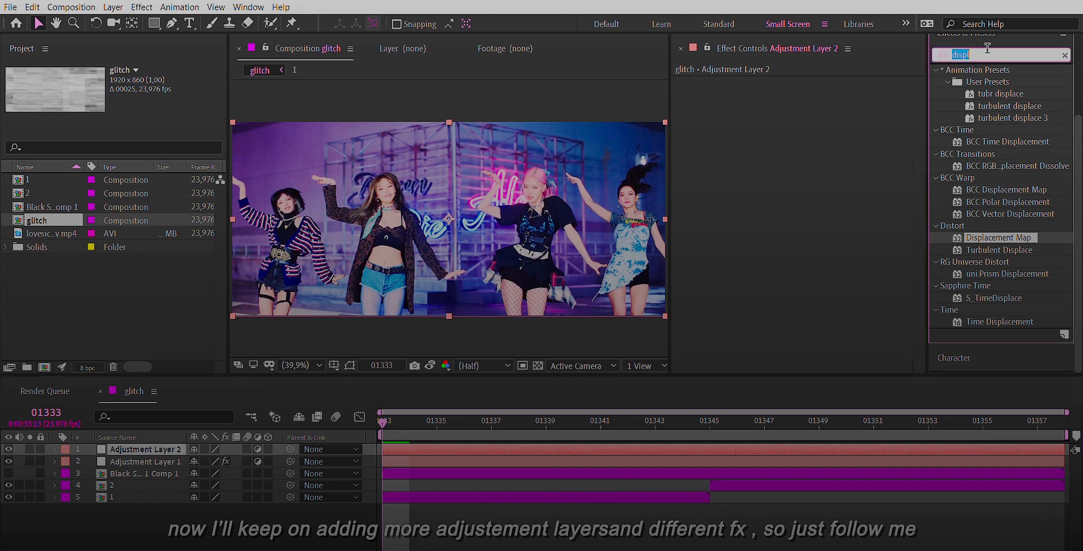
pyautogui.write('transf')
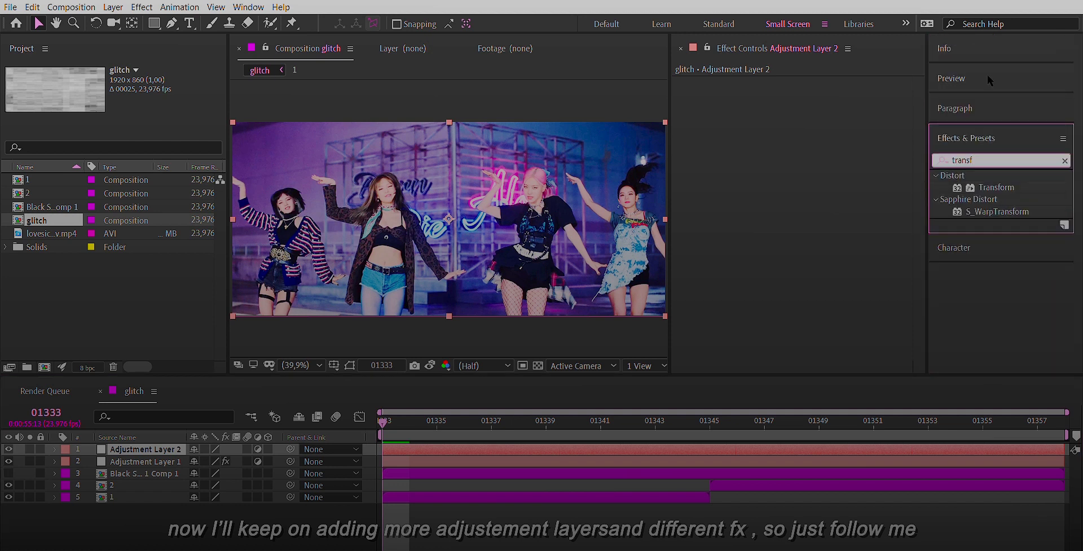
pyautogui.doubleClick(997, 187)
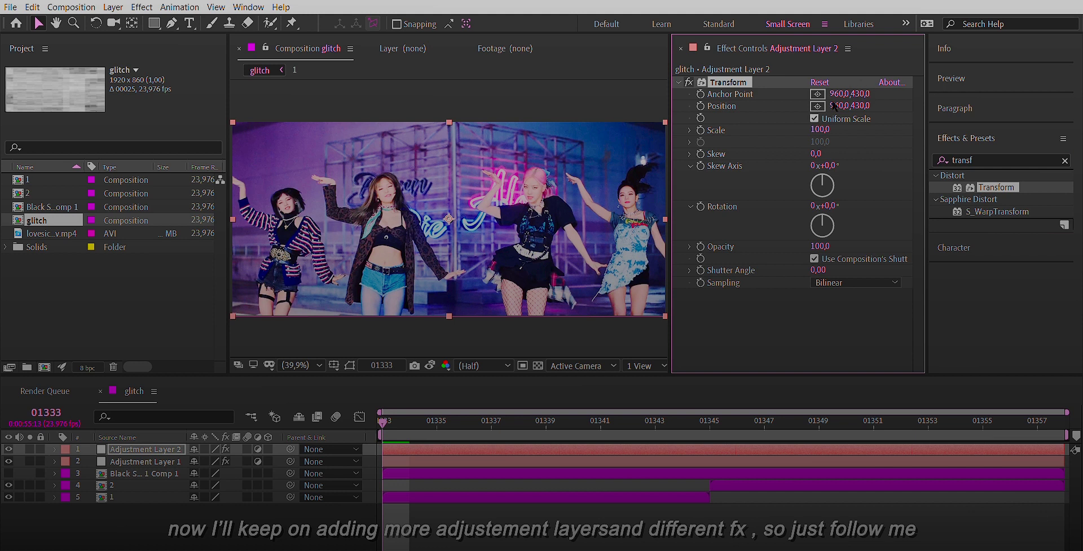
pyautogui.click(814, 118)
pyautogui.click(700, 142)
pyautogui.click(711, 419)
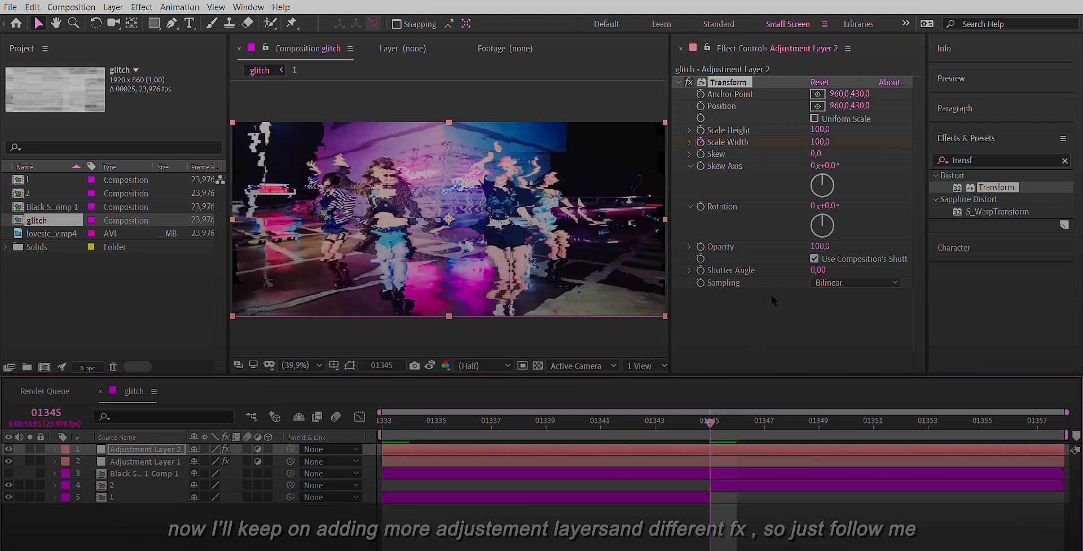
pyautogui.click(819, 141)
pyautogui.write('150')
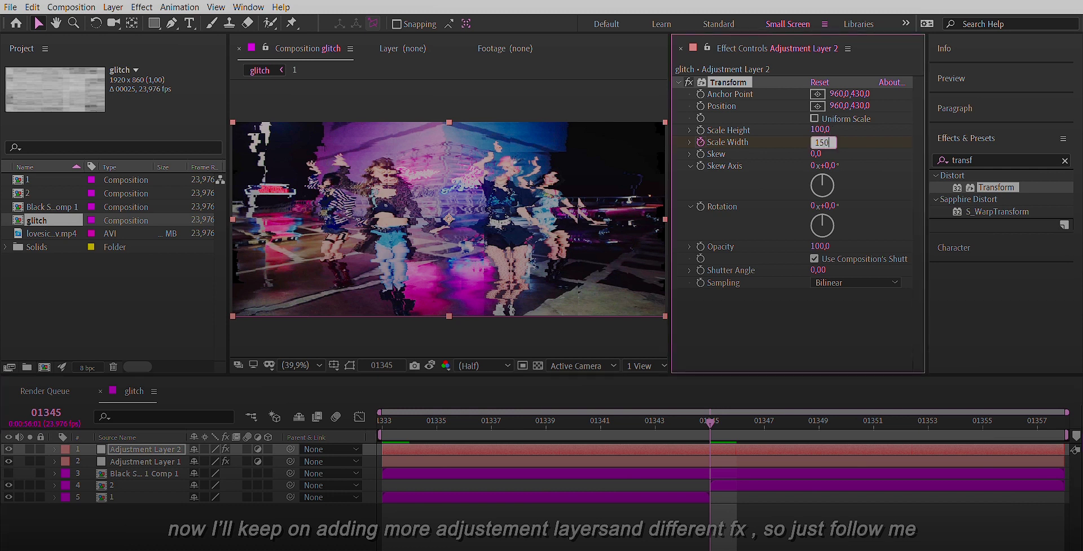
pyautogui.press('Return')
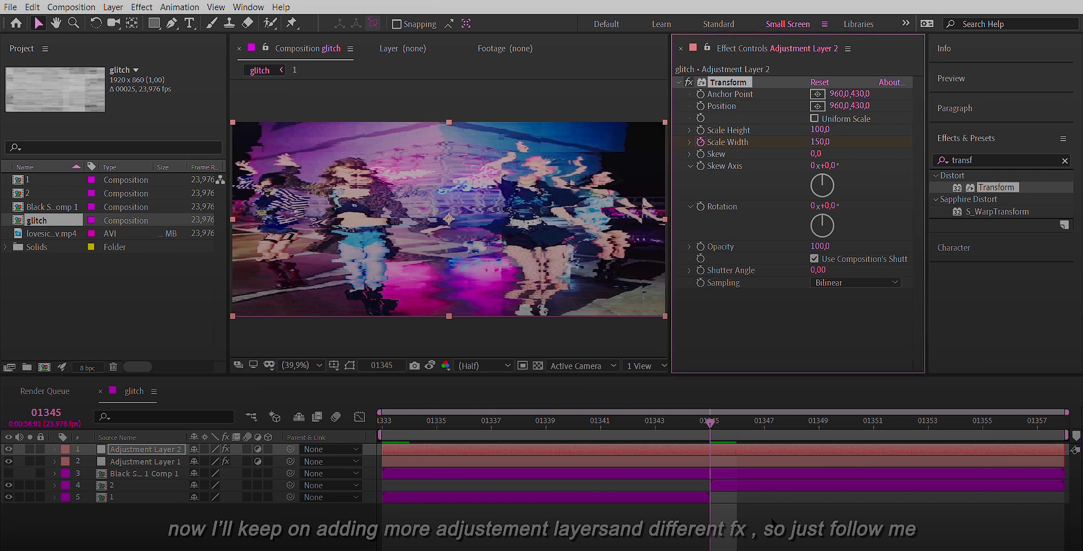
# Step: Keyframe Scale Width back to 100 at frame 01357
pyautogui.press('space')
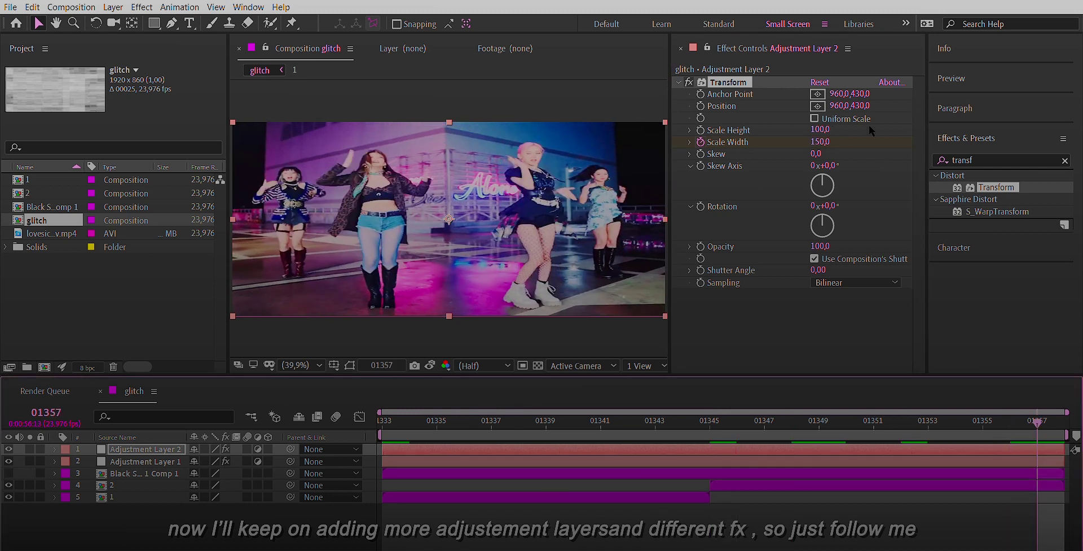
pyautogui.click(819, 141)
pyautogui.write('100')
pyautogui.press('Return')
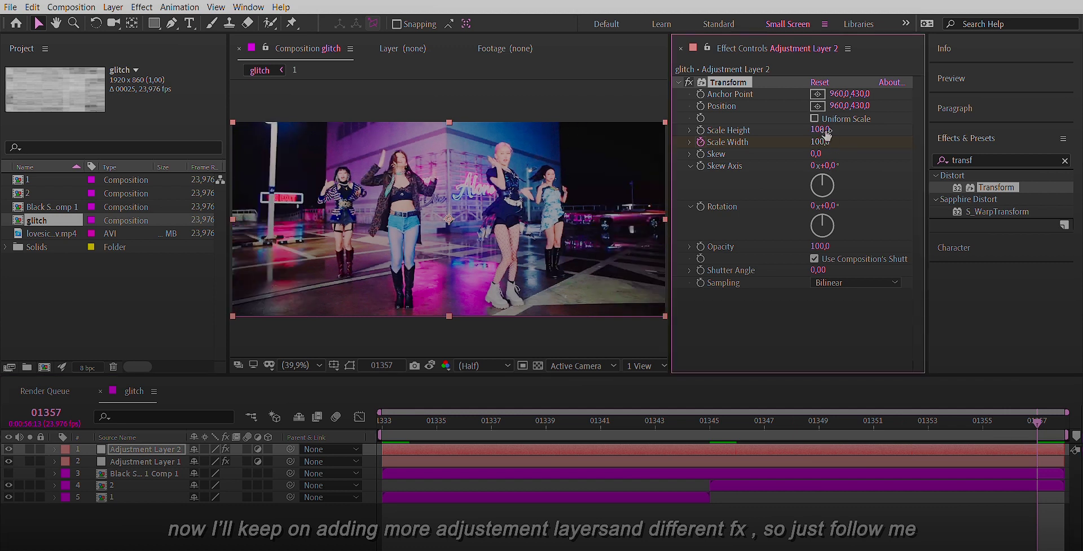
# Step: Shape the Scale Width curve in the Graph Editor into a sharp peak at 01345
pyautogui.press('u')
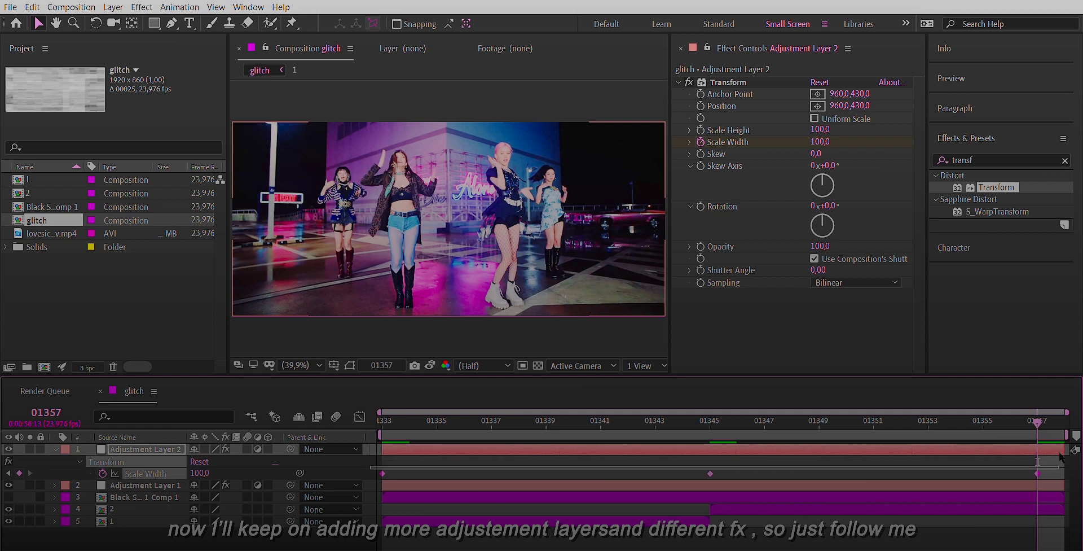
pyautogui.moveTo(375, 460); pyautogui.dragTo(1050, 464)
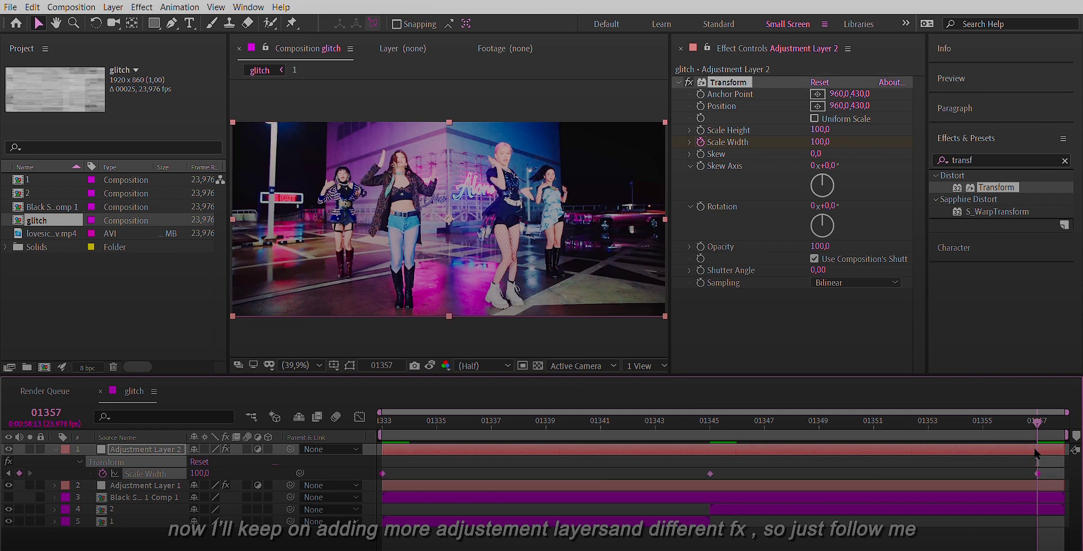
pyautogui.click(359, 416)
pyautogui.moveTo(680, 449); pyautogui.dragTo(703, 511)
pyautogui.press('space')
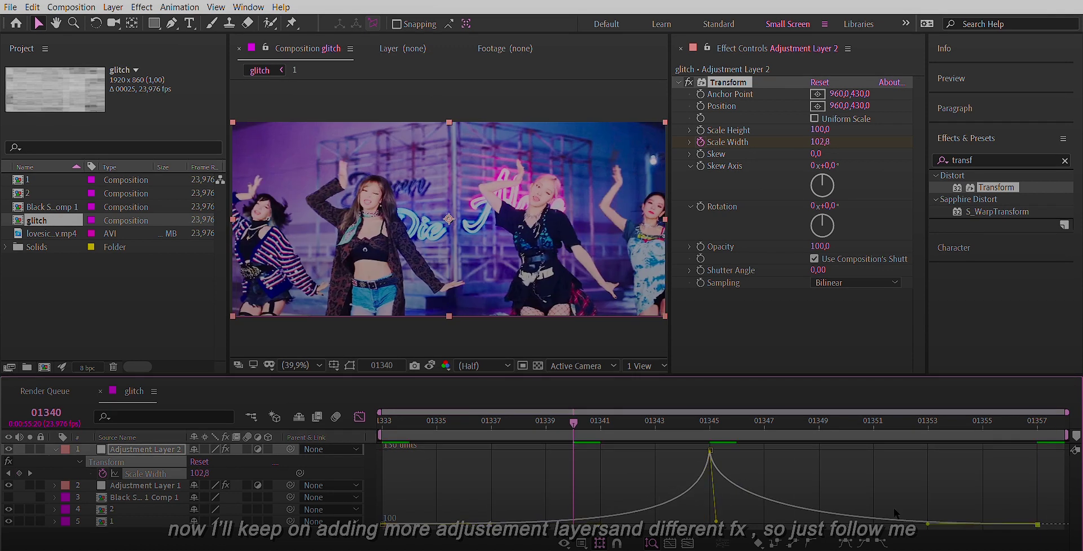
# Step: Return to the layer bars view and add Adjustment Layer 3
pyautogui.hotkey('shift', 'F3')
pyautogui.press('u')
pyautogui.click(325, 510)
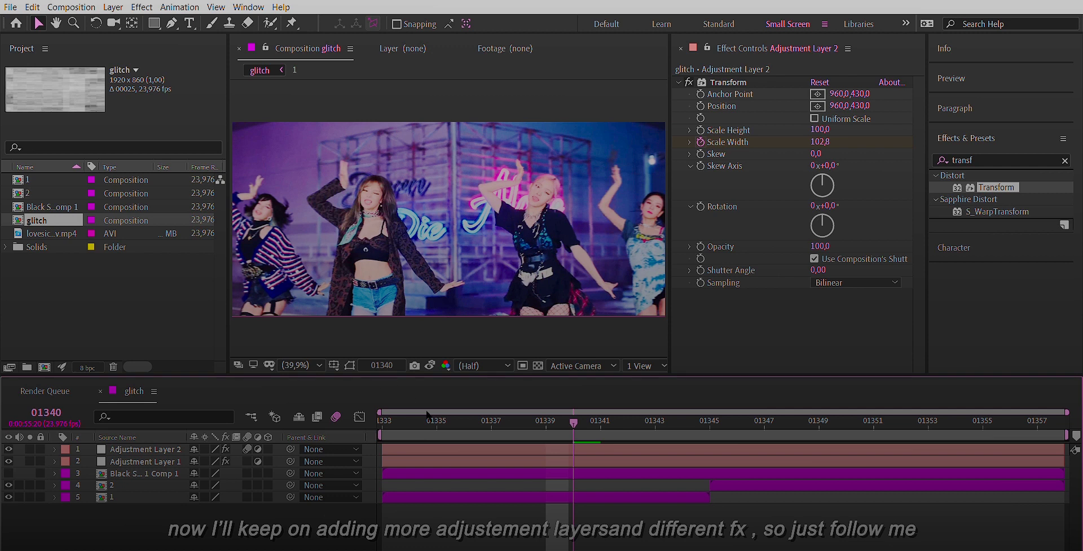
pyautogui.hotkey('ctrl', 'alt', 'y')
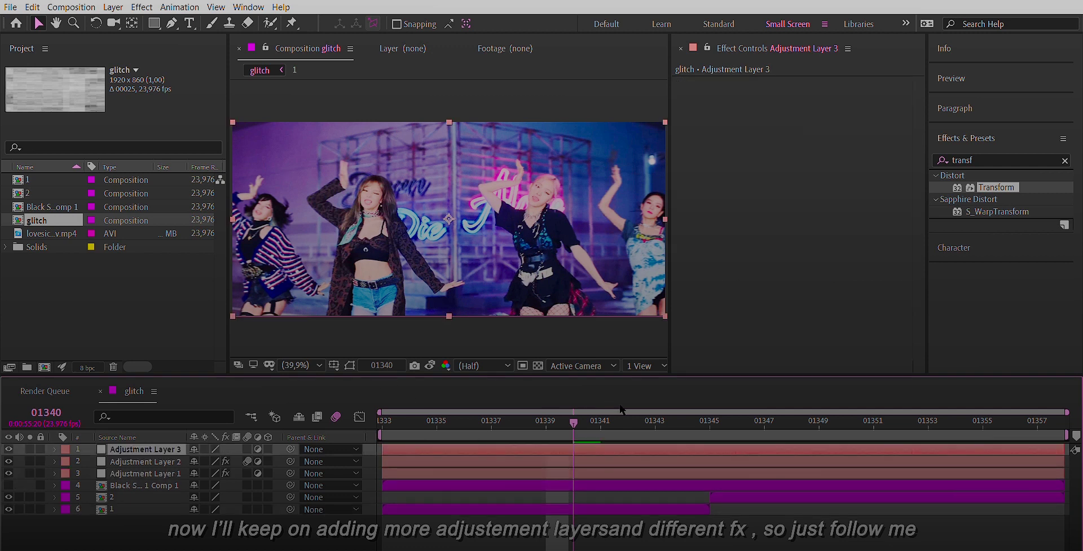
# Step: Delete Adjustment Layer 3 and add a fresh adjustment layer
pyautogui.click(710, 420)
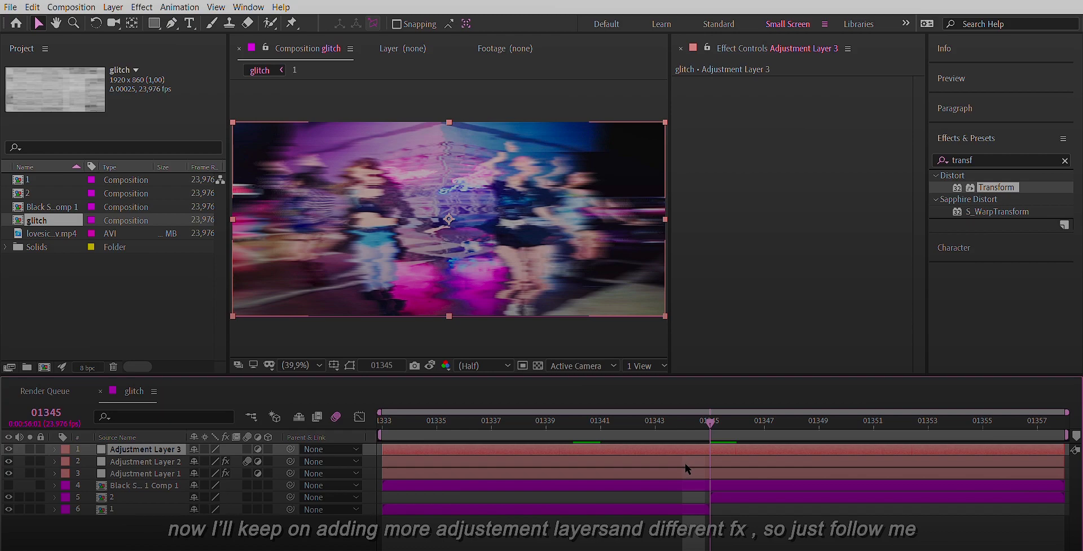
pyautogui.press('Delete')
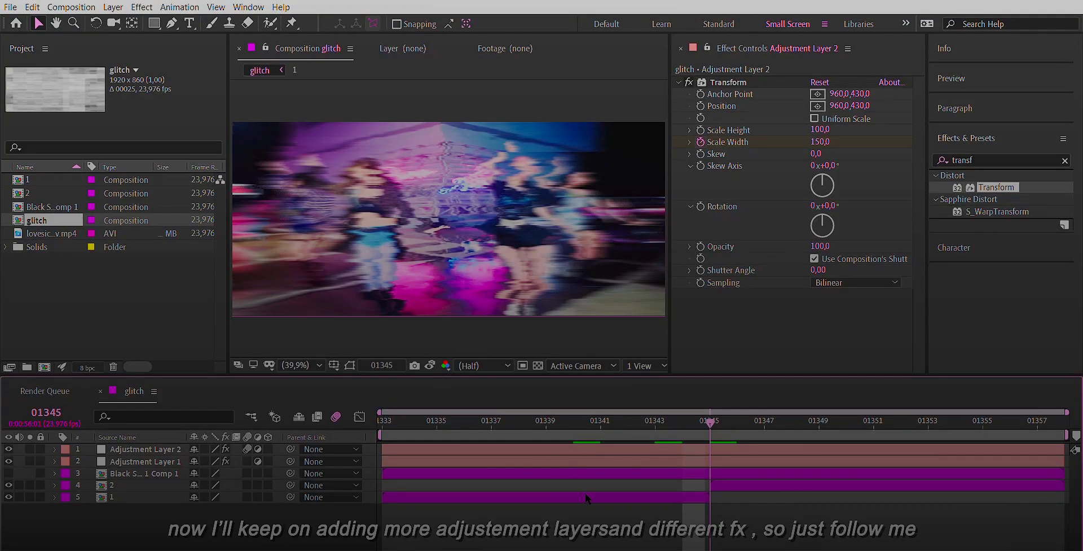
pyautogui.hotkey('ctrl', 'alt', 'y')
# Step: Split the layer at 01343, 01342, 01341 and 01340, deleting the leftover piece
pyautogui.click(655, 413)
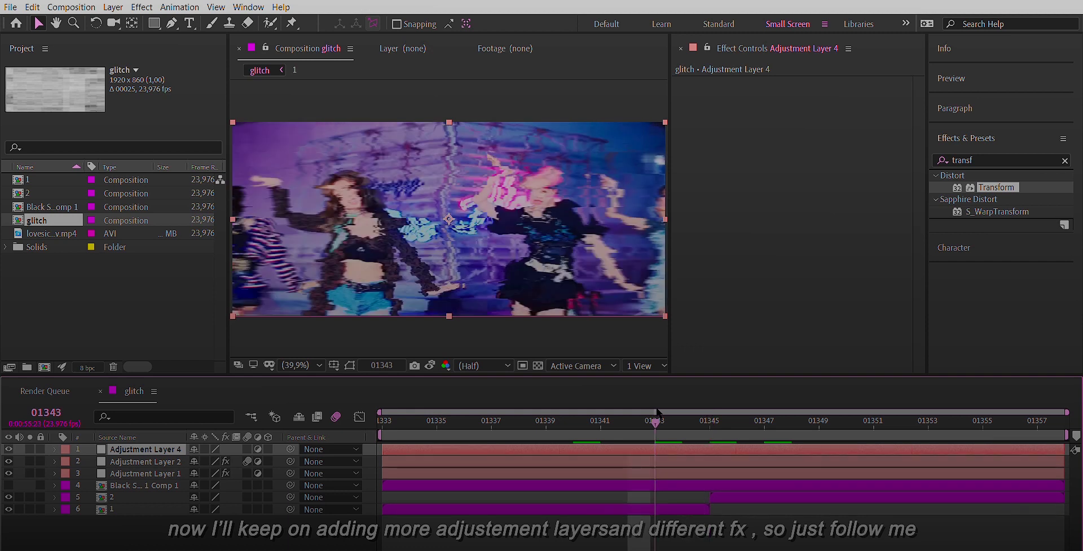
pyautogui.hotkey('ctrl', 'shift', 'd')
pyautogui.press('pageup')
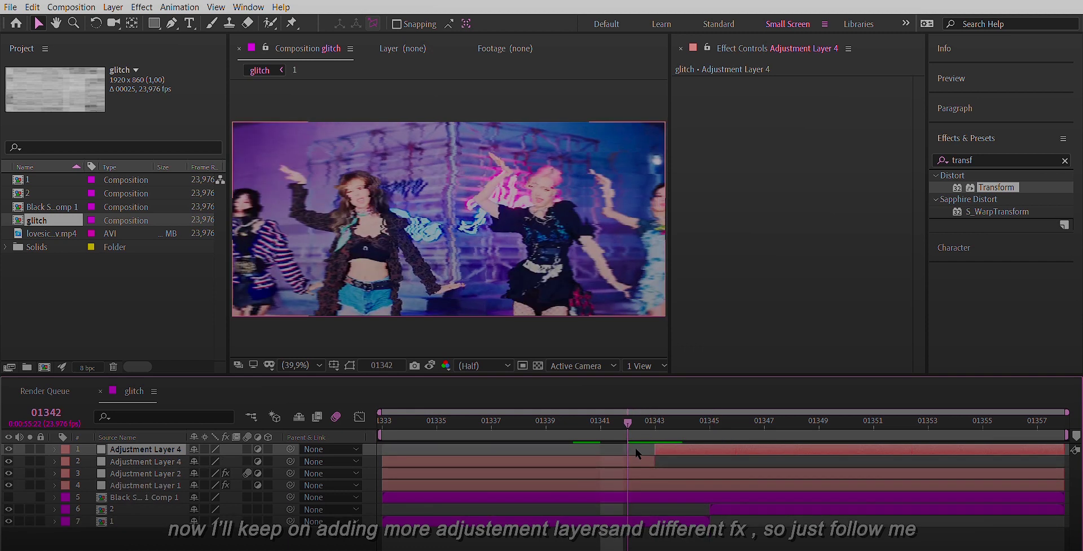
pyautogui.hotkey('ctrl', 'Down')
pyautogui.hotkey('ctrl', 'shift', 'd')
pyautogui.press('pageup')
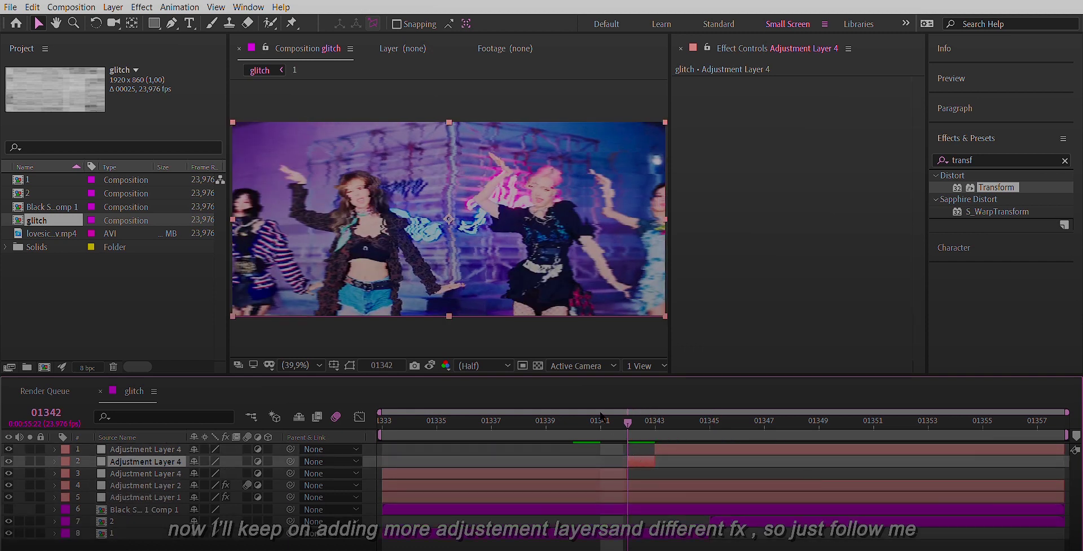
pyautogui.hotkey('ctrl', 'Down')
pyautogui.hotkey('ctrl', 'shift', 'd')
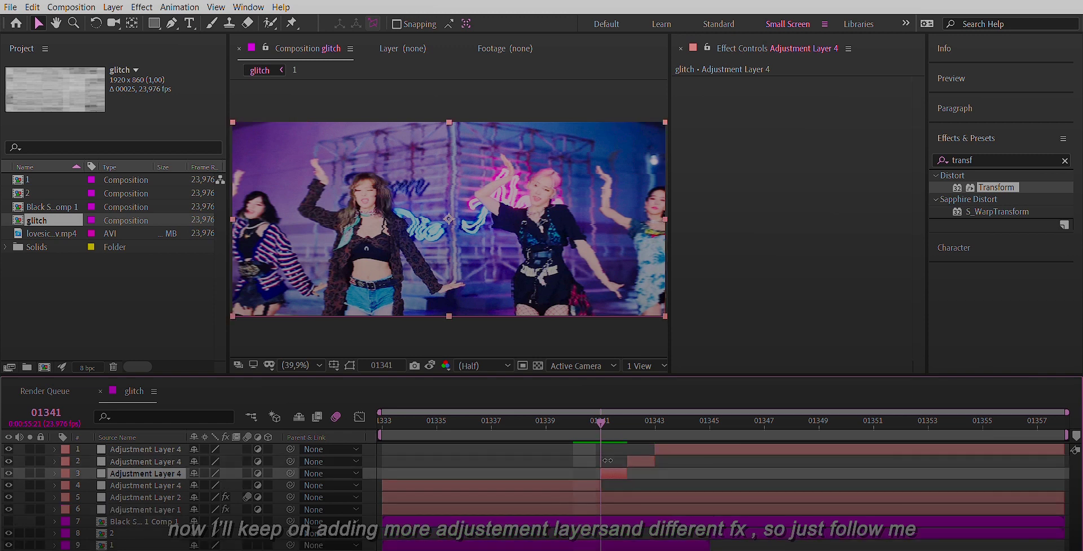
pyautogui.press('pageup')
pyautogui.hotkey('ctrl', 'Down')
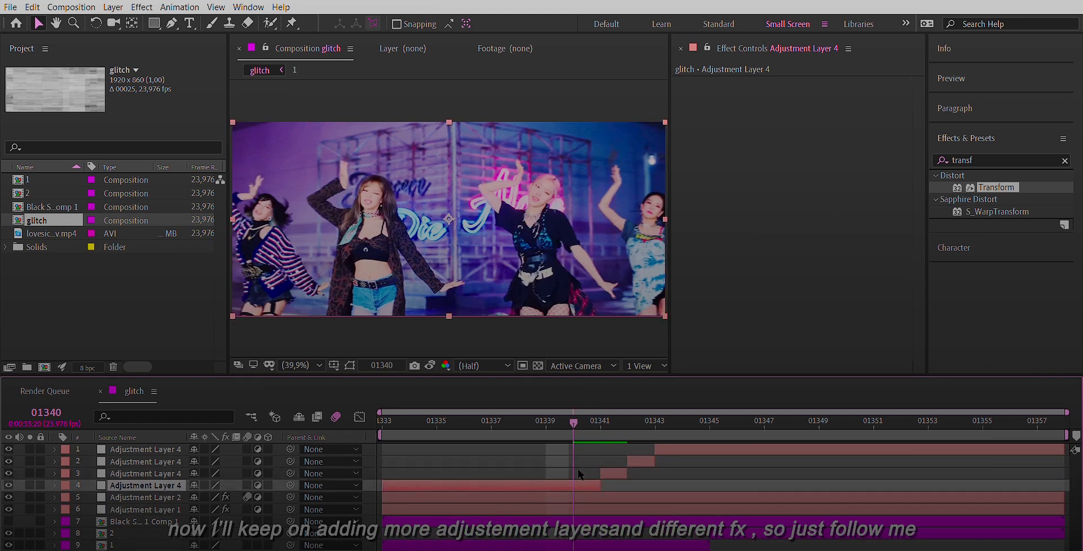
pyautogui.hotkey('ctrl', 'shift', 'd')
pyautogui.press('Delete')
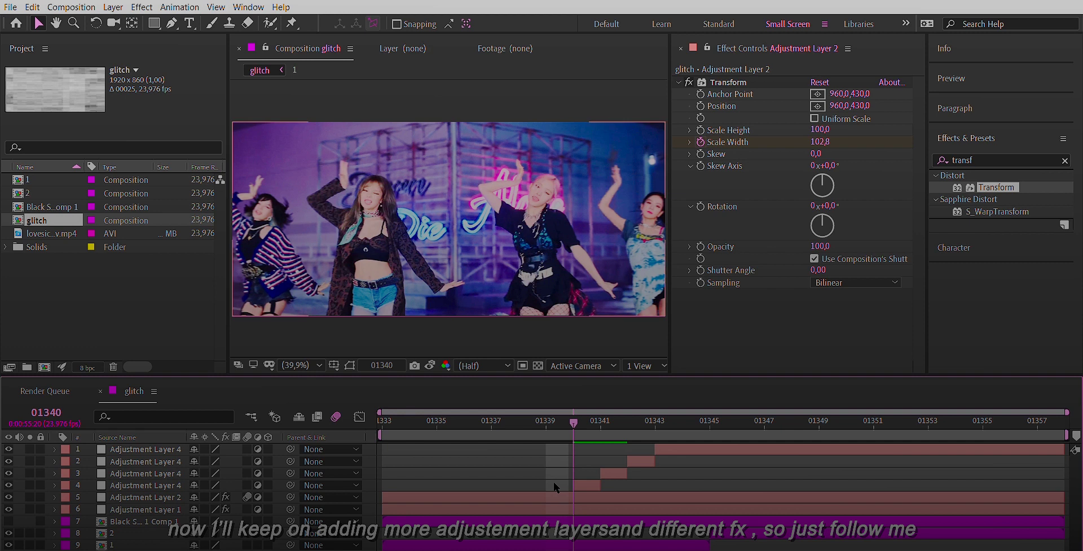
# Step: Split the top layer at frames 01347 through 01350 and select the piece at 01340
pyautogui.click(765, 419)
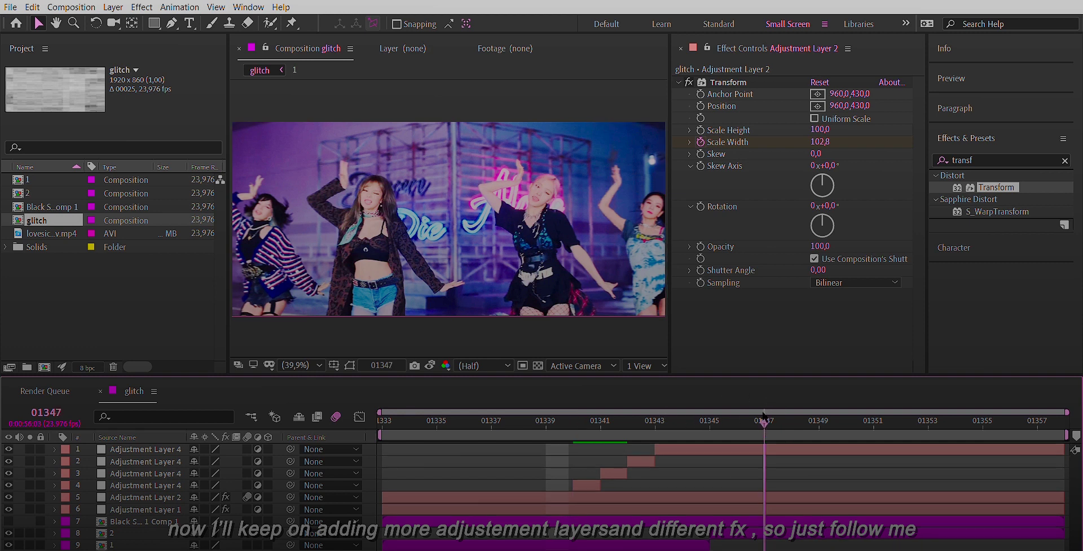
pyautogui.hotkey('ctrl', 'shift', 'd')
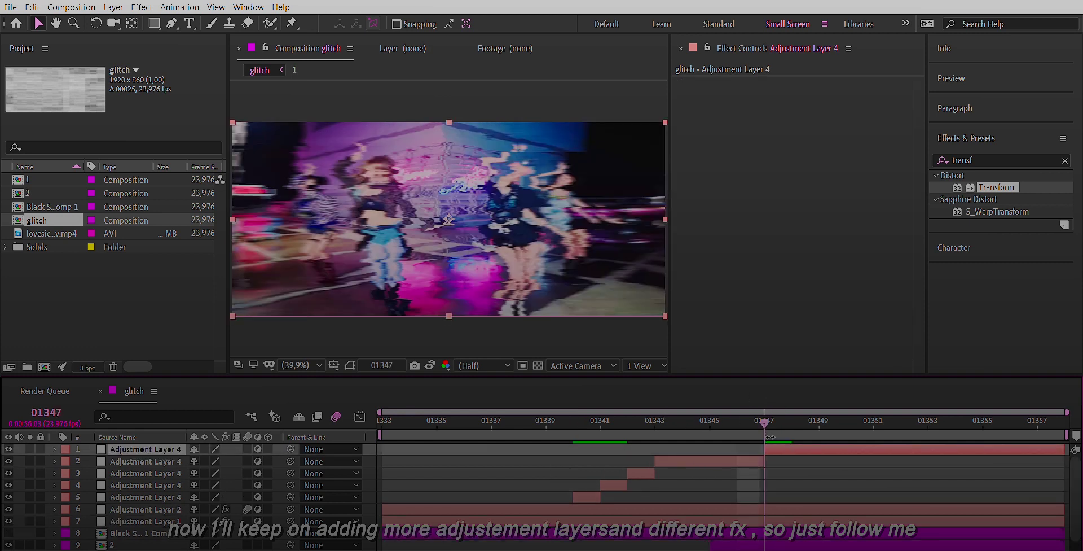
pyautogui.click(782, 414)
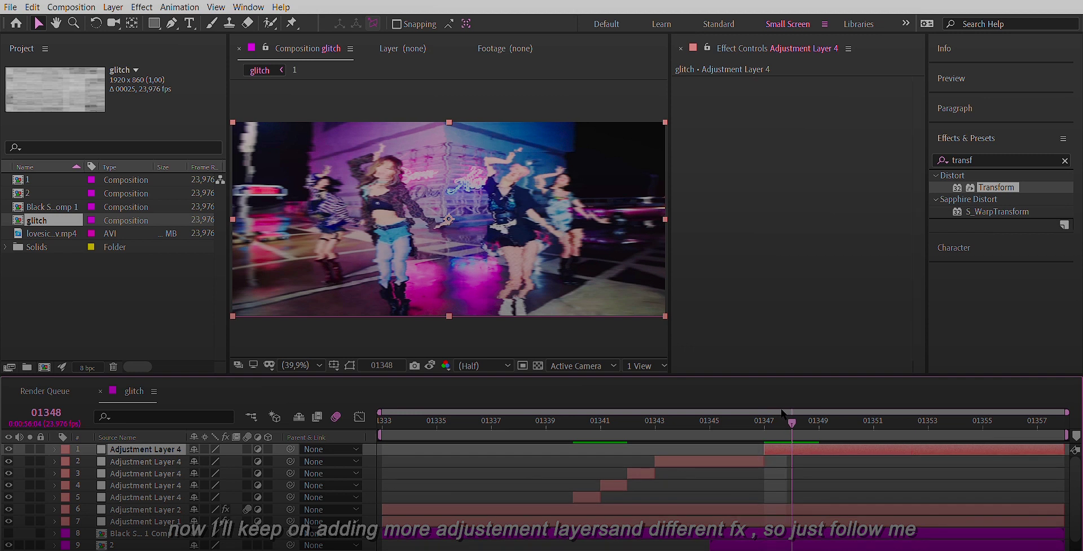
pyautogui.hotkey('ctrl', 'shift', 'd')
pyautogui.click(817, 414)
pyautogui.hotkey('ctrl', 'shift', 'd')
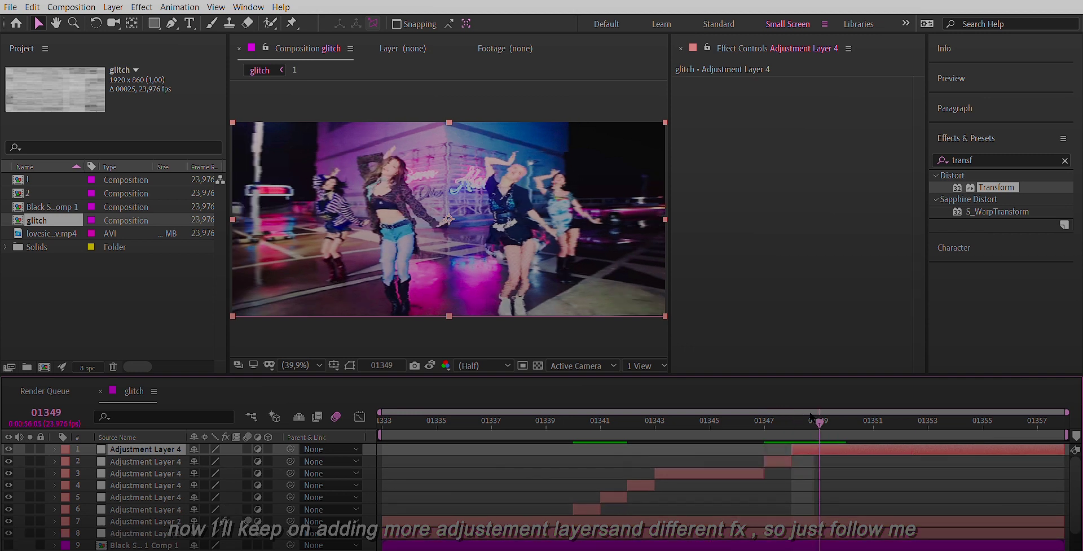
pyautogui.click(837, 417)
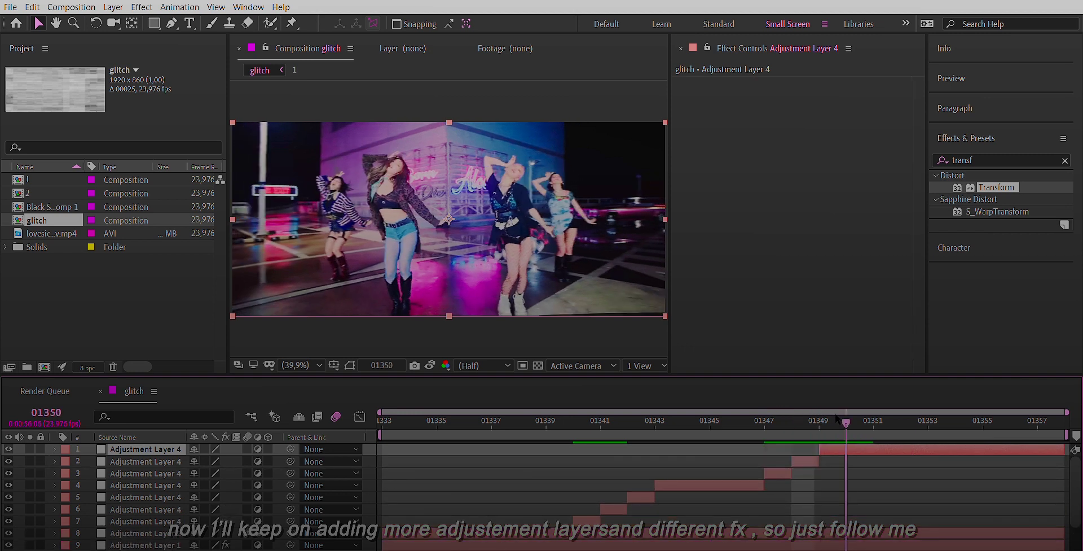
pyautogui.hotkey('ctrl', 'shift', 'd')
pyautogui.hotkey('ctrl', 'v')
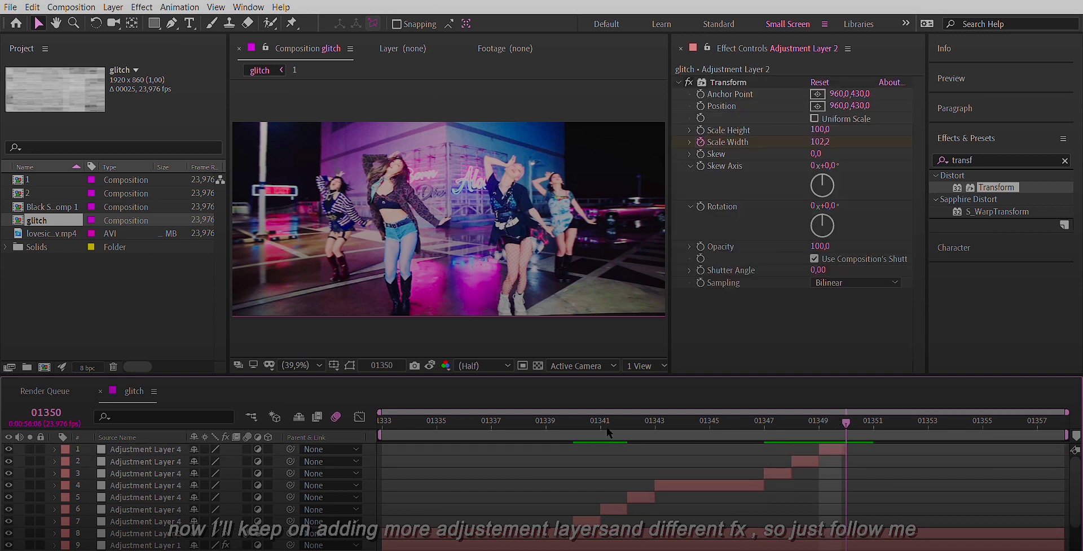
pyautogui.click(574, 419)
pyautogui.click(580, 514)
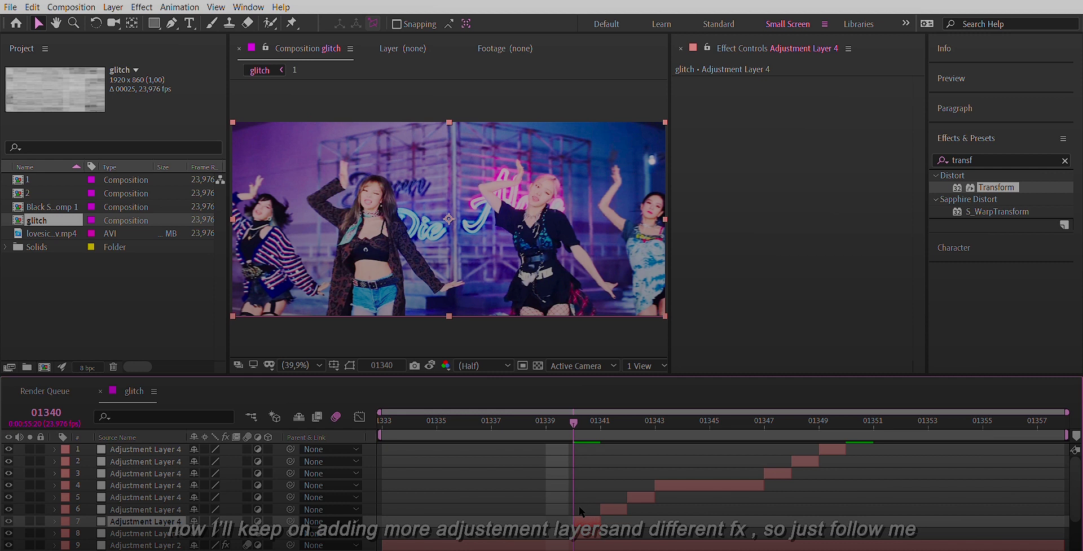
pyautogui.click(1015, 155)
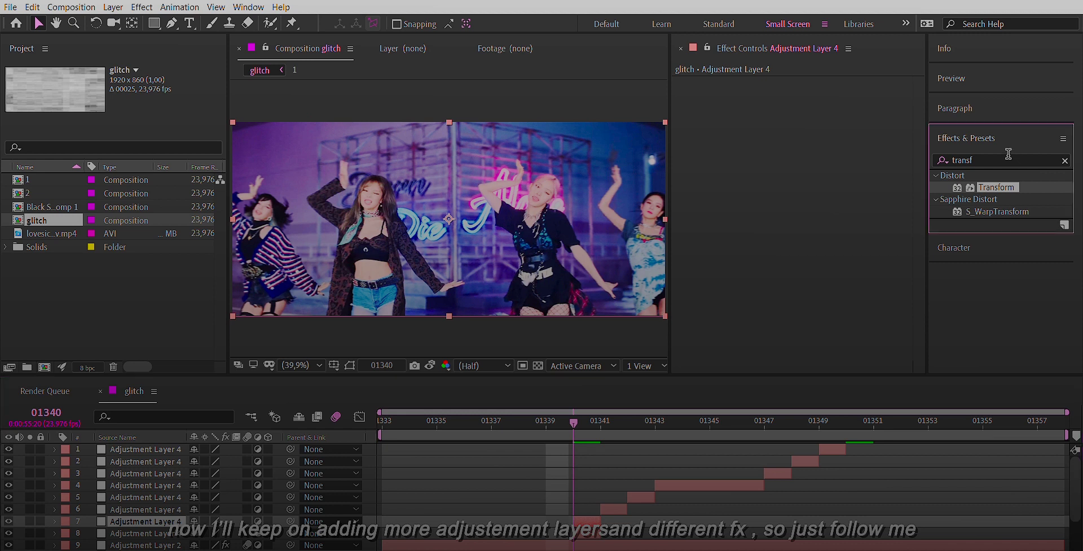
# Step: Search the effects for 'tint' and apply Tint to the selected adjustment-layer piece
pyautogui.doubleClick(988, 148)
pyautogui.write('tint')
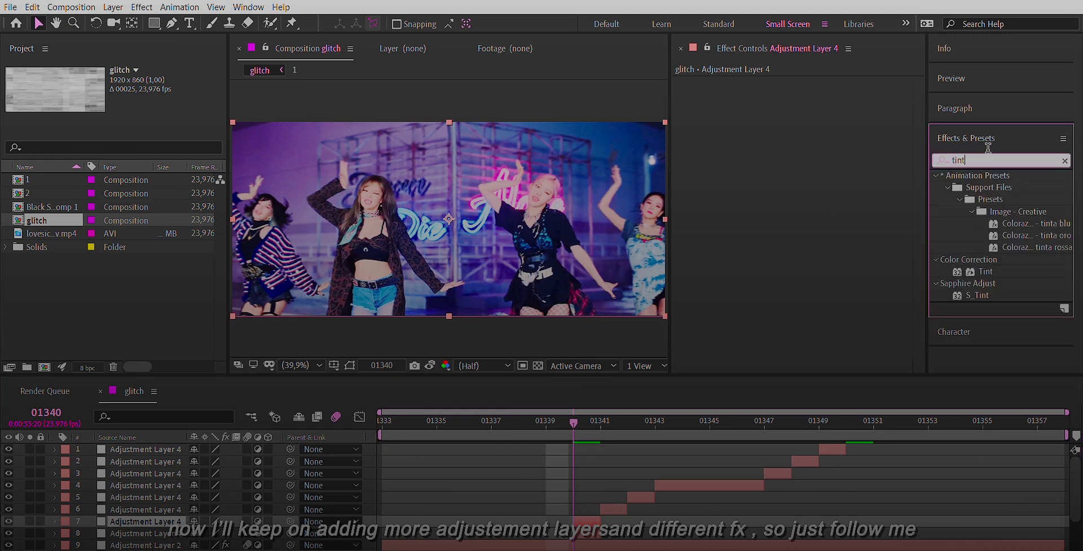
pyautogui.doubleClick(985, 270)
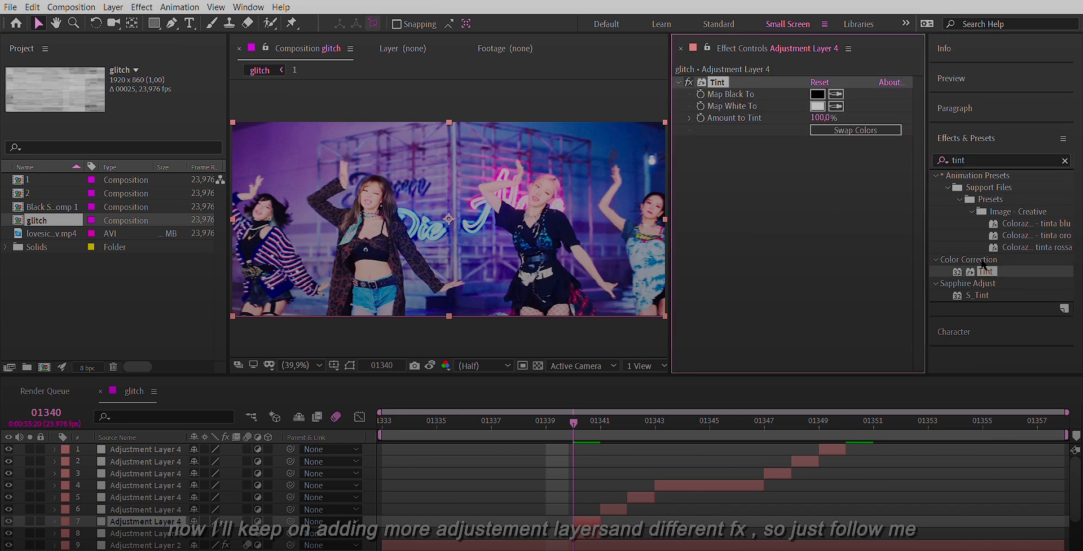
# Step: Apply Glitchify to the next one-frame piece with Amount 5 and Speed 5
pyautogui.click(581, 533)
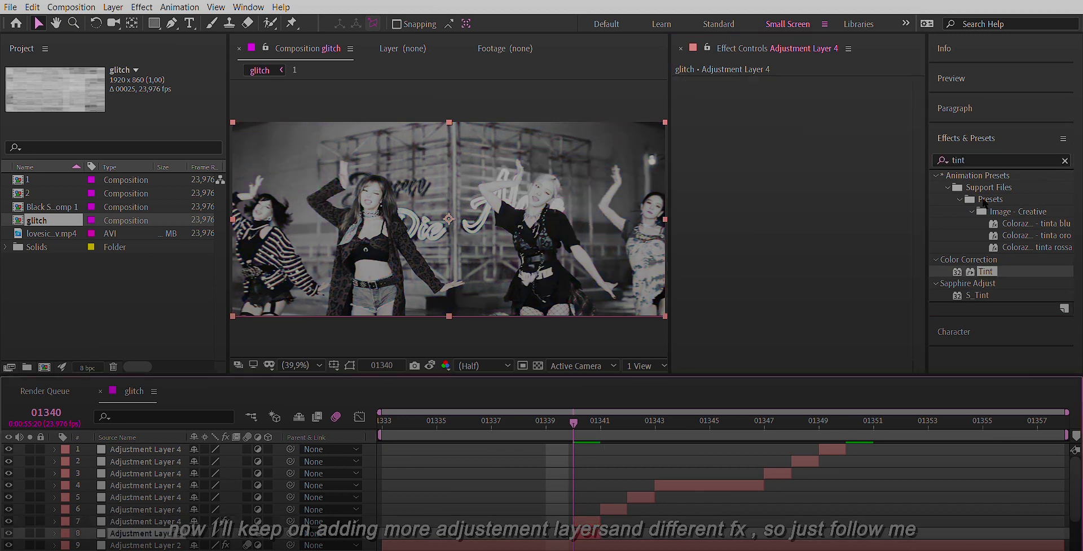
pyautogui.doubleClick(982, 154)
pyautogui.write('glitchify')
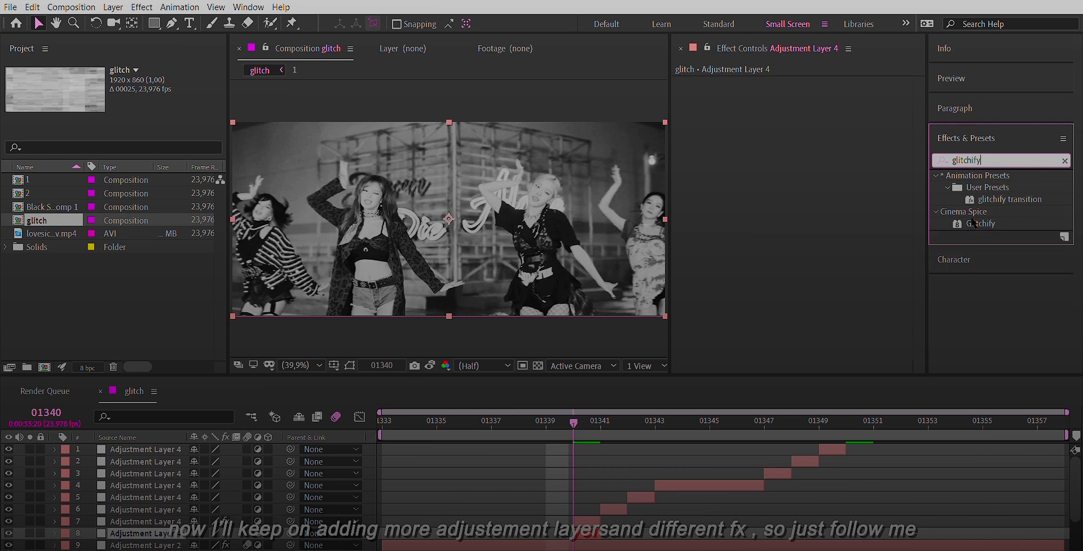
pyautogui.doubleClick(980, 222)
pyautogui.click(827, 94)
pyautogui.write('5')
pyautogui.press('Tab')
pyautogui.write('5')
pyautogui.press('Return')
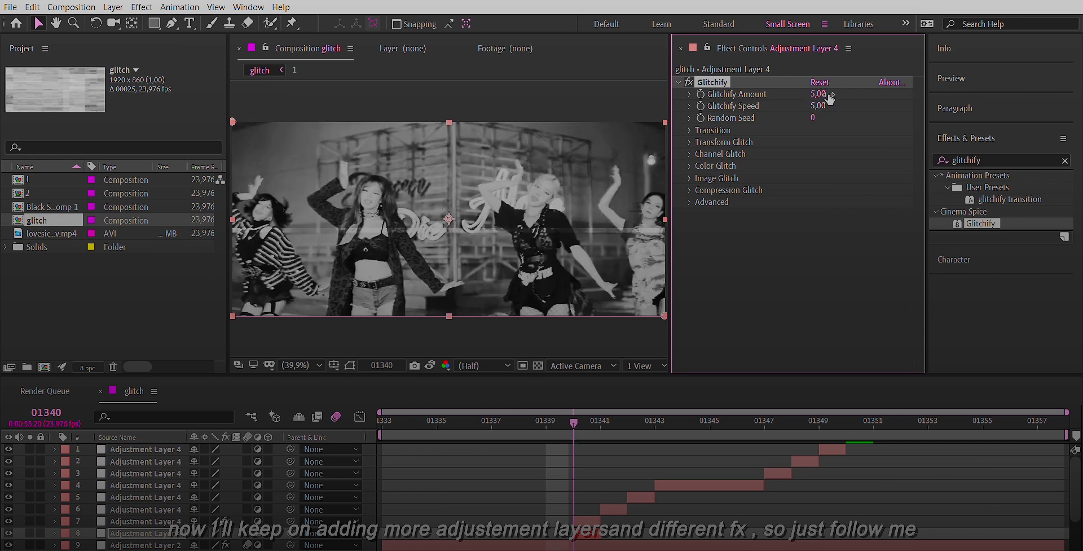
pyautogui.click(605, 435)
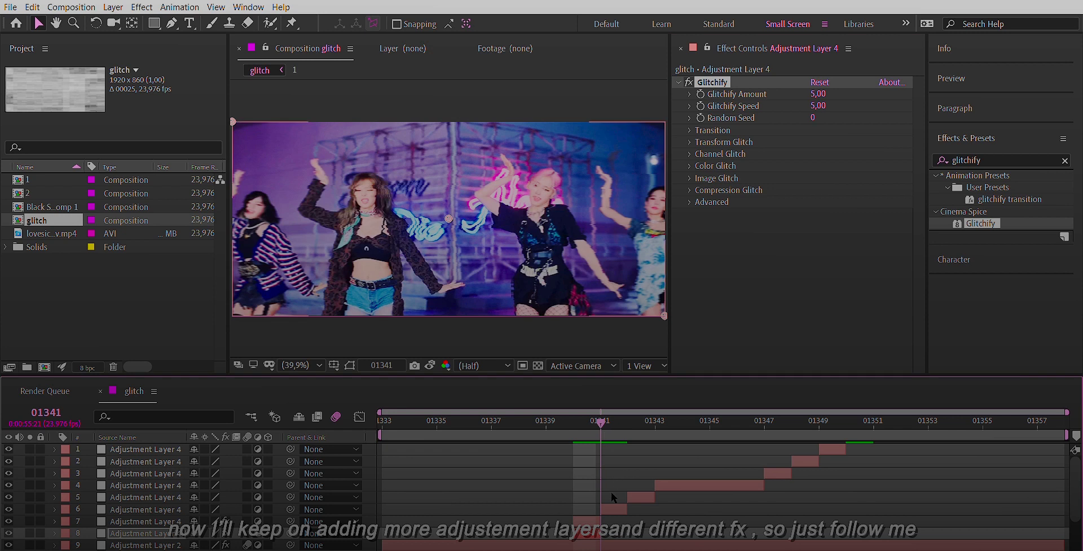
# Step: Apply Tint to adjustment layer 6 with Map White To set to magenta
pyautogui.click(612, 508)
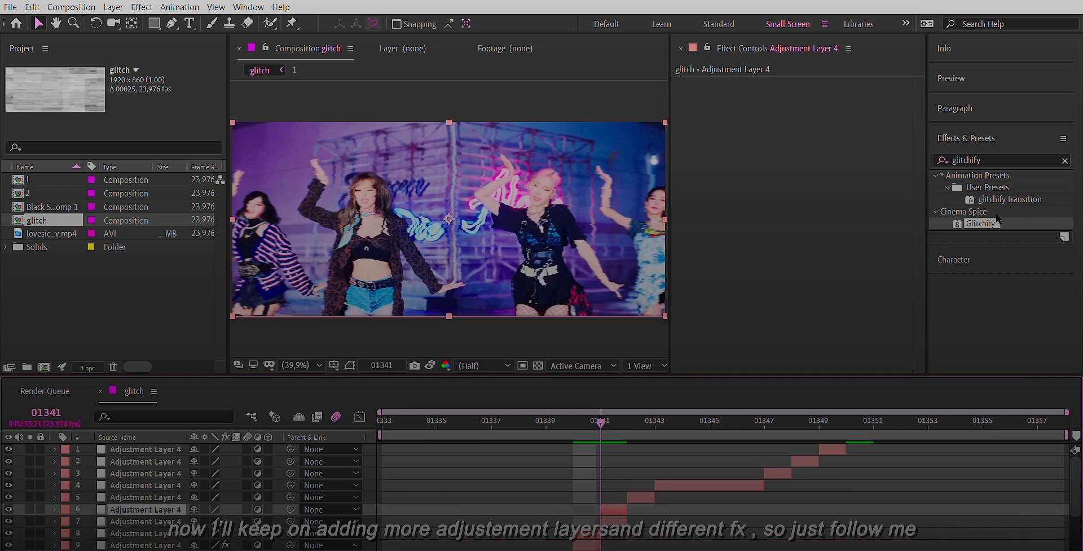
pyautogui.doubleClick(991, 161)
pyautogui.write('tint')
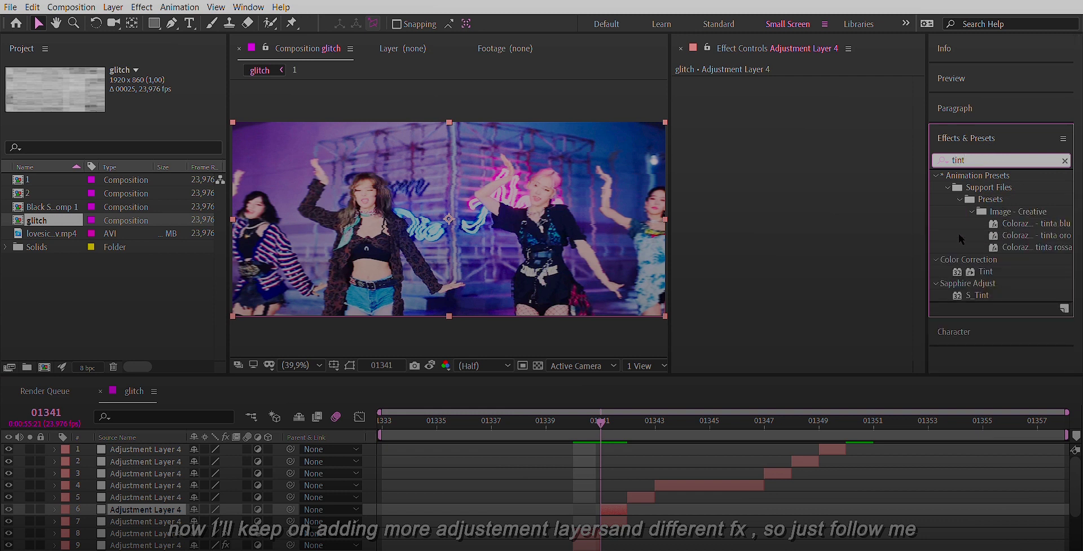
pyautogui.moveTo(984, 272); pyautogui.dragTo(610, 507)
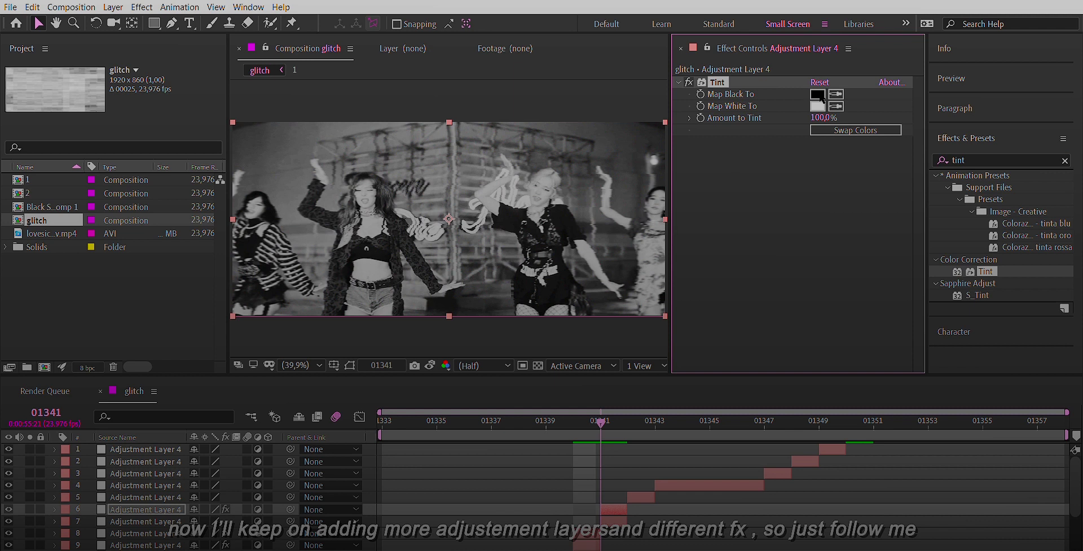
pyautogui.click(818, 106)
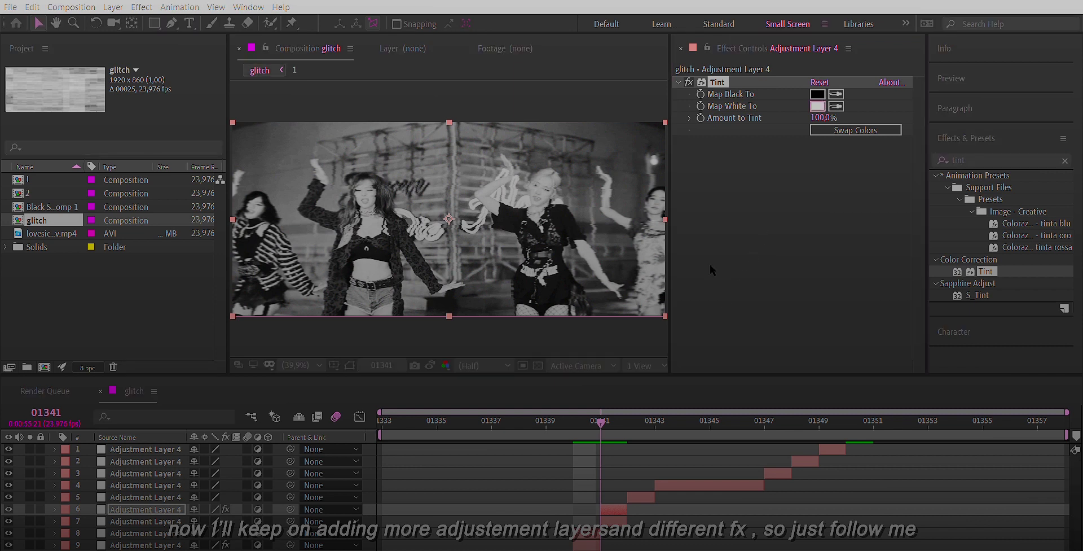
pyautogui.press('Return')
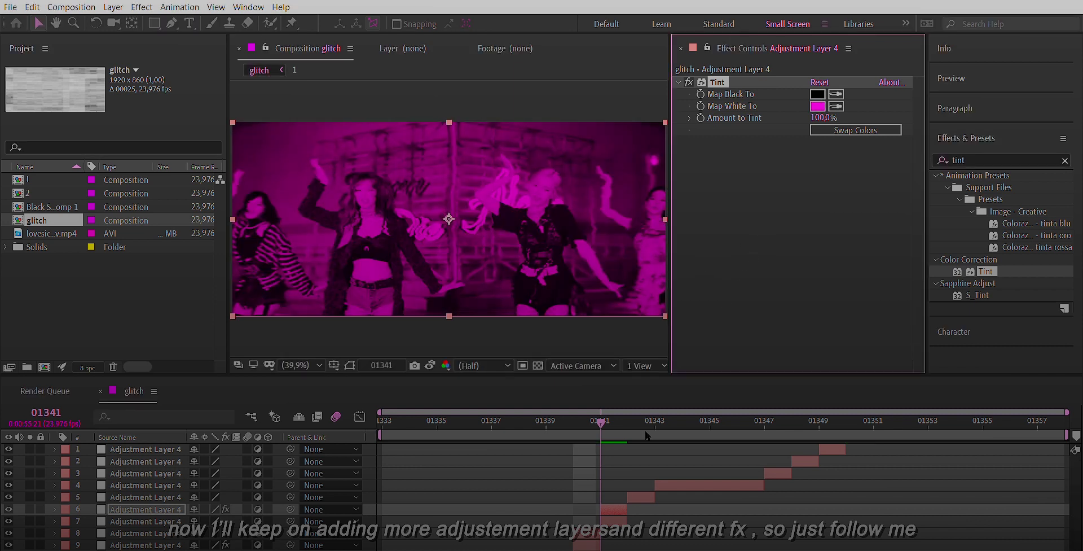
# Step: Apply Glitchify to adjustment layer 7 with Amount and Speed both set to 10
pyautogui.click(614, 520)
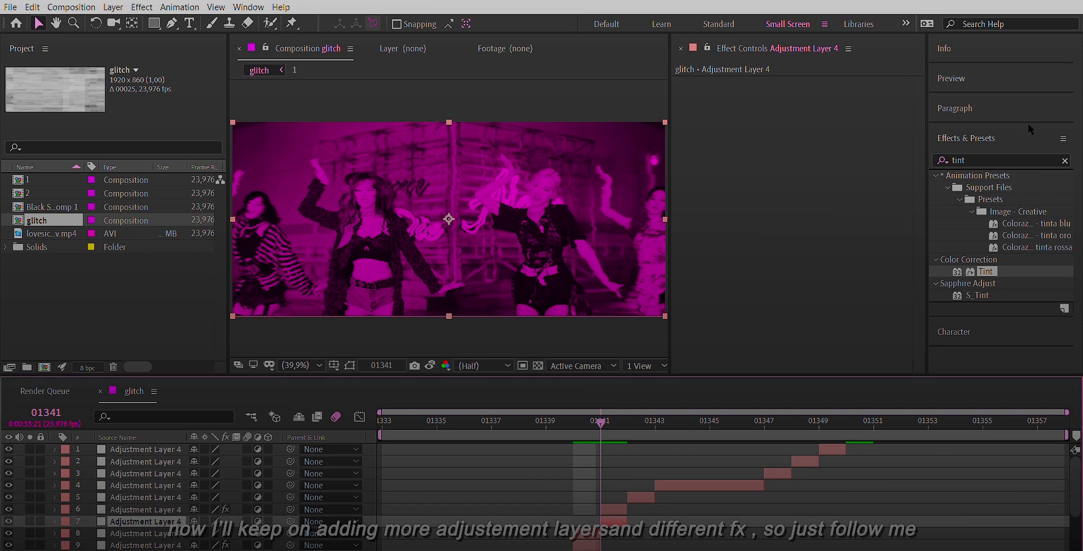
pyautogui.click(1016, 159)
pyautogui.write('glitchify')
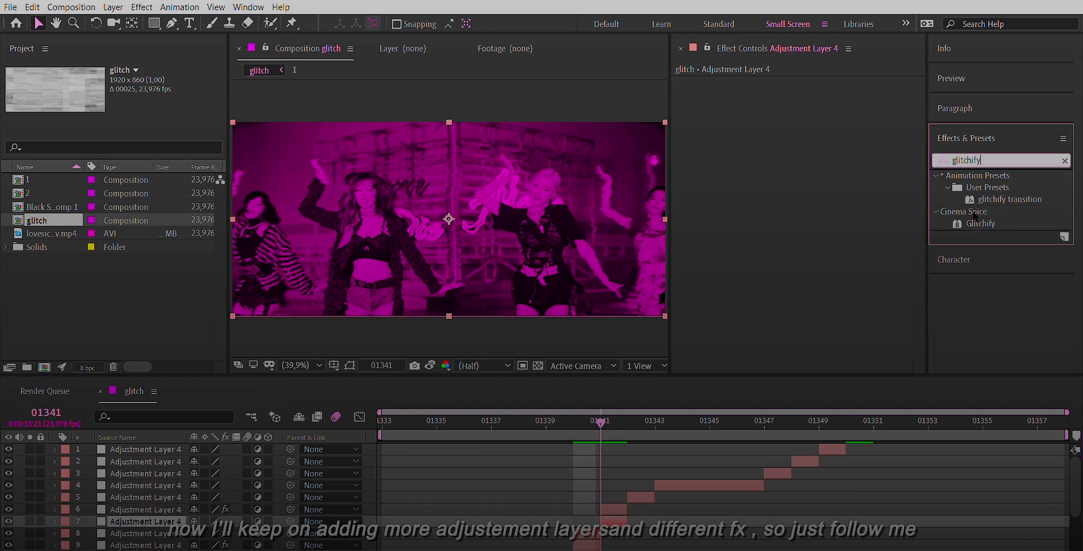
pyautogui.moveTo(981, 222); pyautogui.dragTo(858, 123)
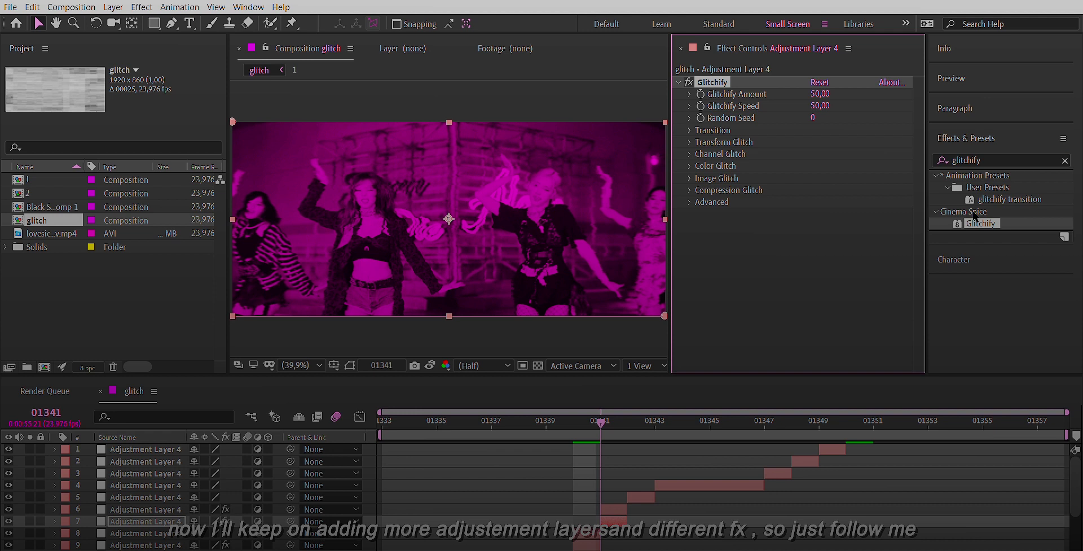
pyautogui.click(823, 93)
pyautogui.write('10')
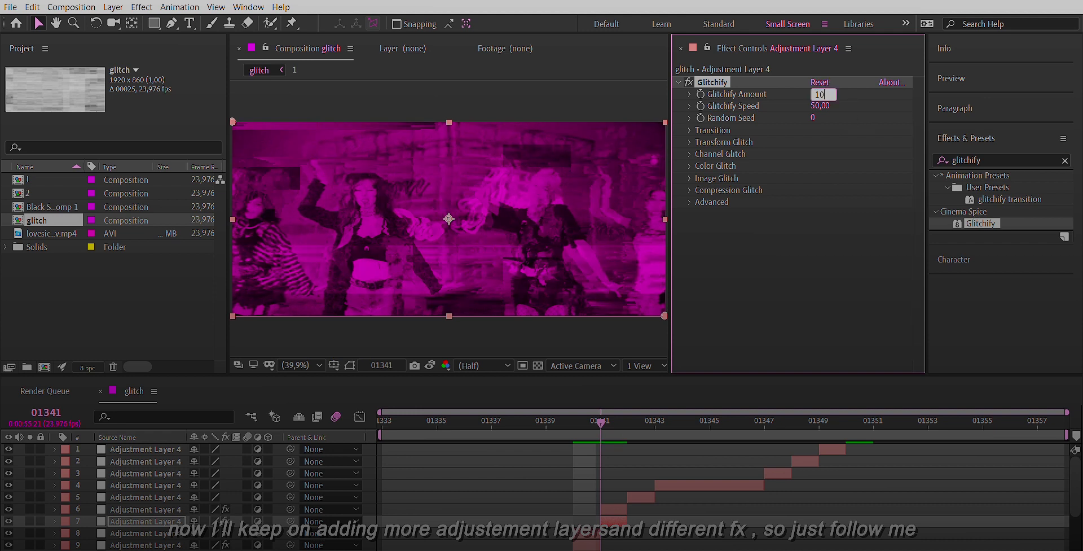
pyautogui.press('Tab')
pyautogui.write('10')
pyautogui.press('Return')
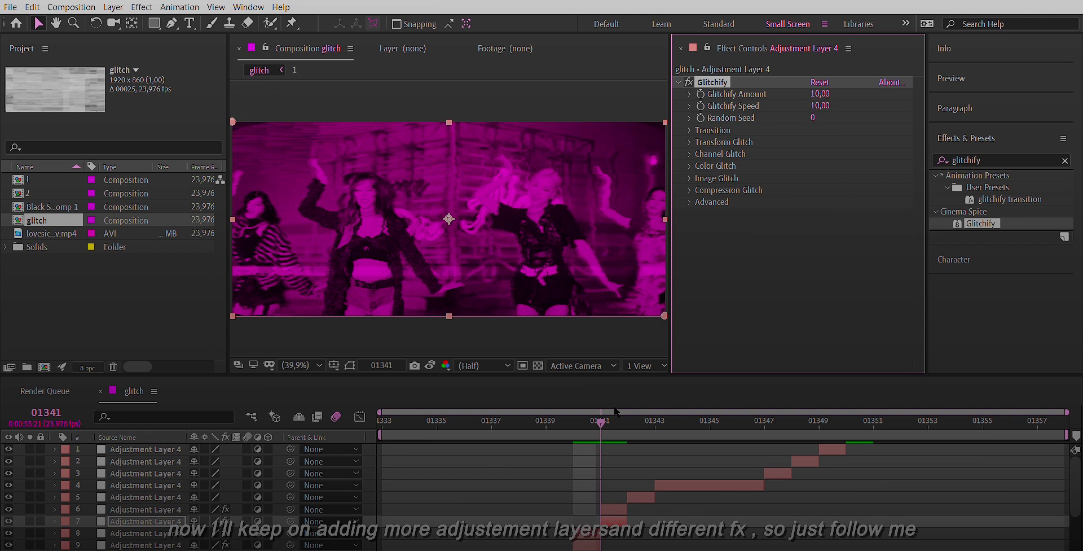
pyautogui.click(628, 420)
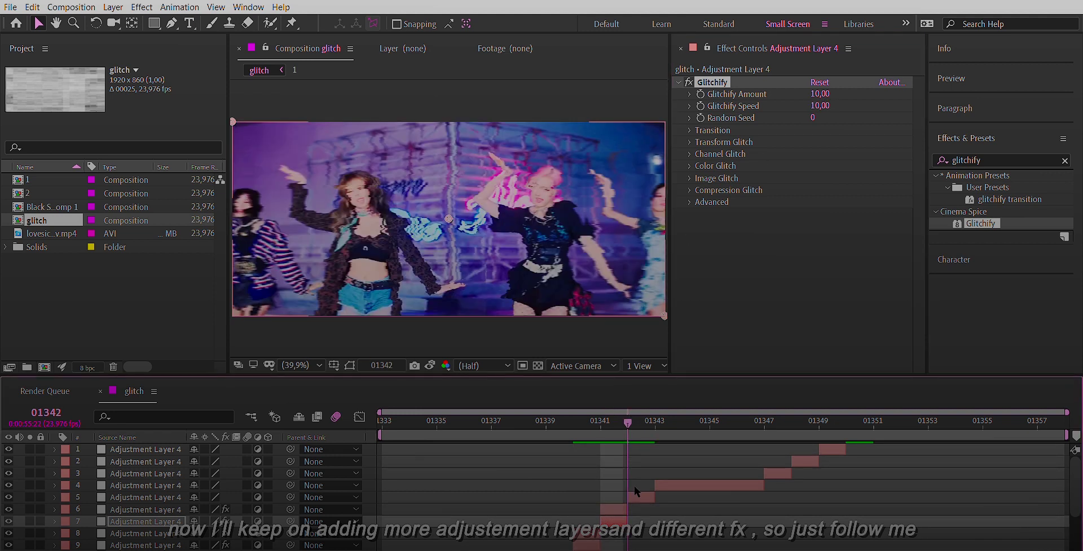
# Step: Apply Tint to adjustment layer 5 and swap its black and white colours
pyautogui.click(635, 492)
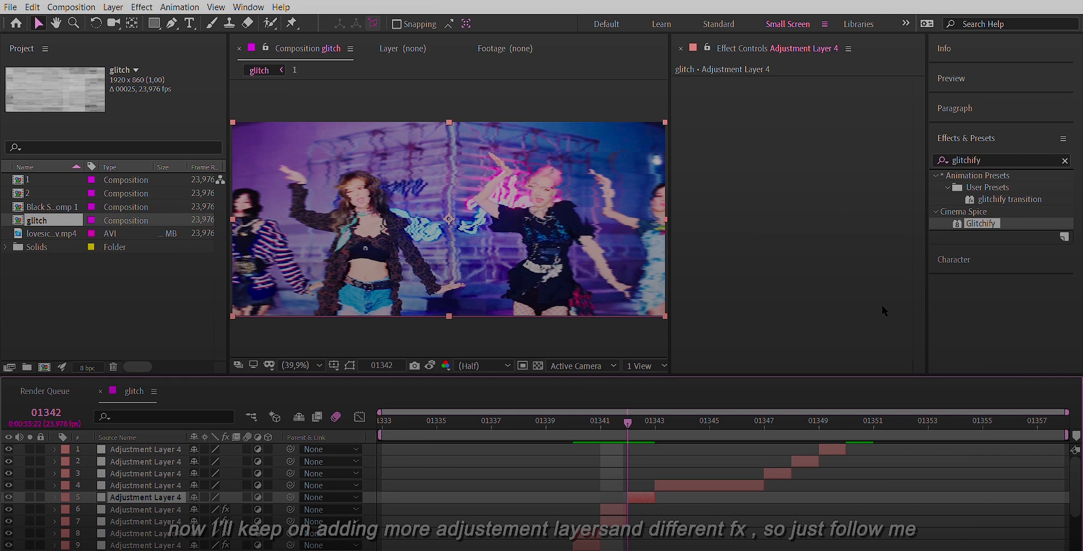
pyautogui.click(1011, 152)
pyautogui.write('tint')
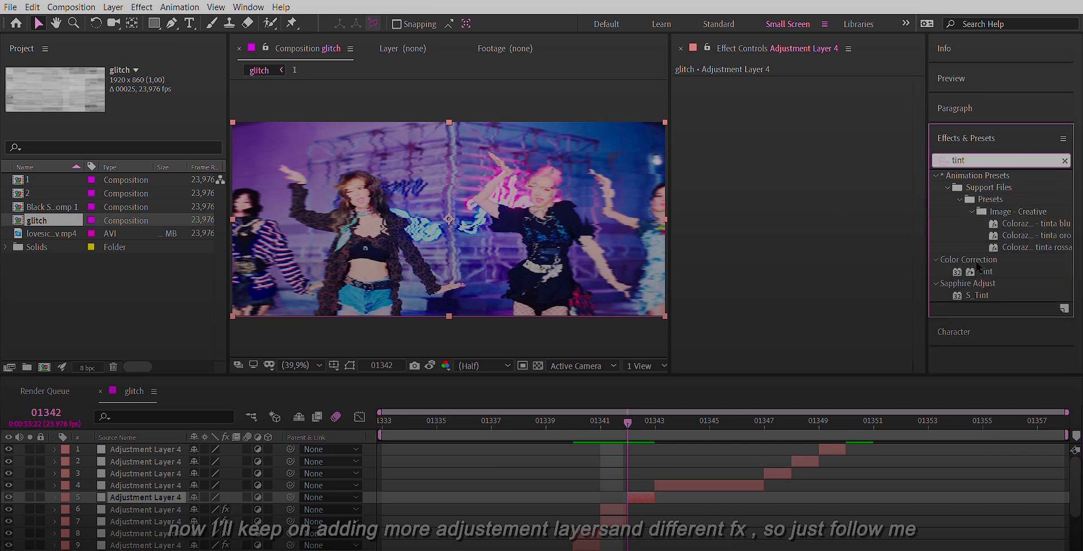
pyautogui.doubleClick(982, 271)
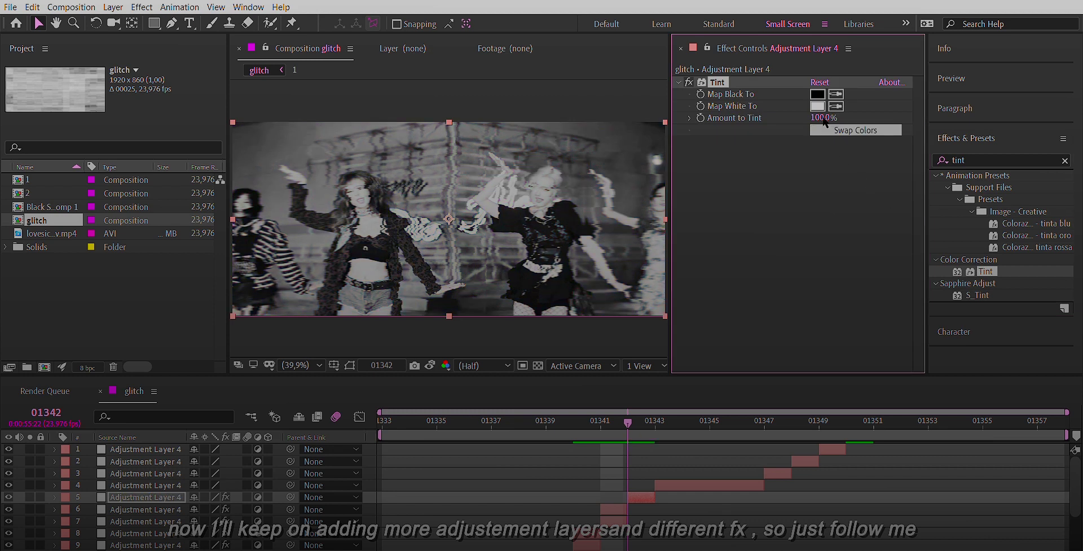
pyautogui.click(824, 125)
# Step: Apply Tint to adjustment layers 4 and 3 at frames 01345 and 01347
pyautogui.click(710, 420)
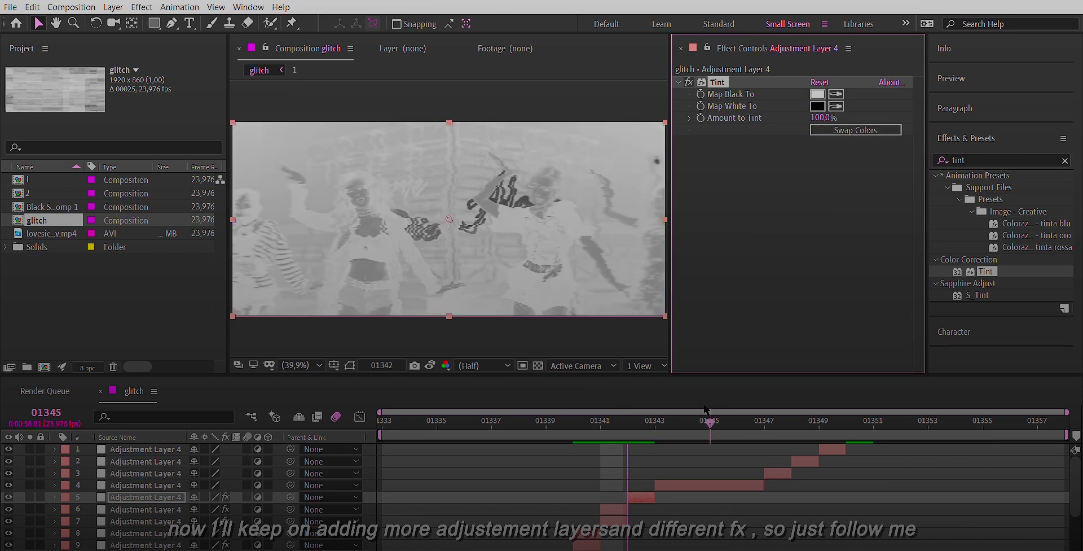
pyautogui.click(710, 484)
pyautogui.doubleClick(985, 270)
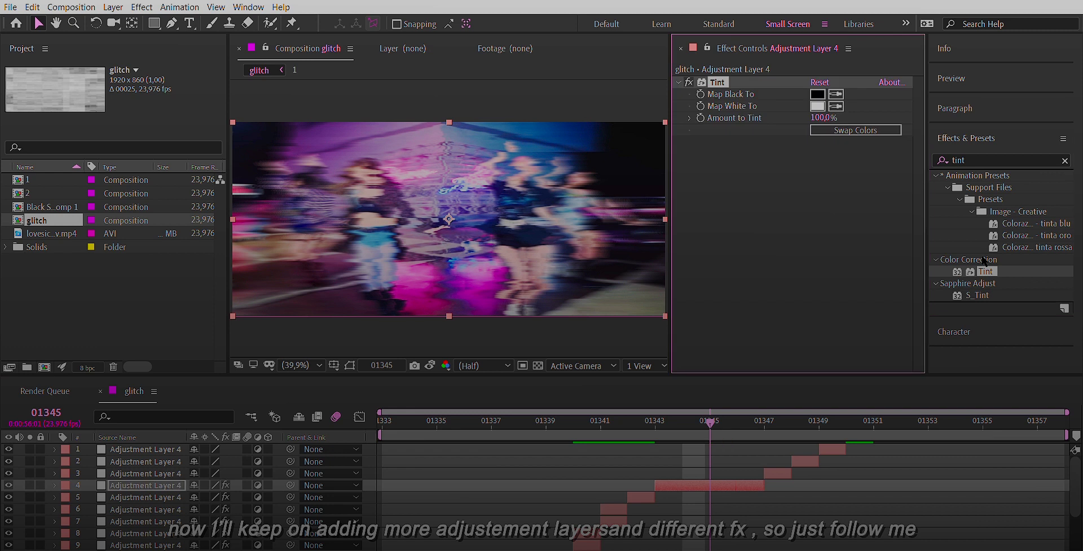
pyautogui.click(765, 421)
pyautogui.click(774, 471)
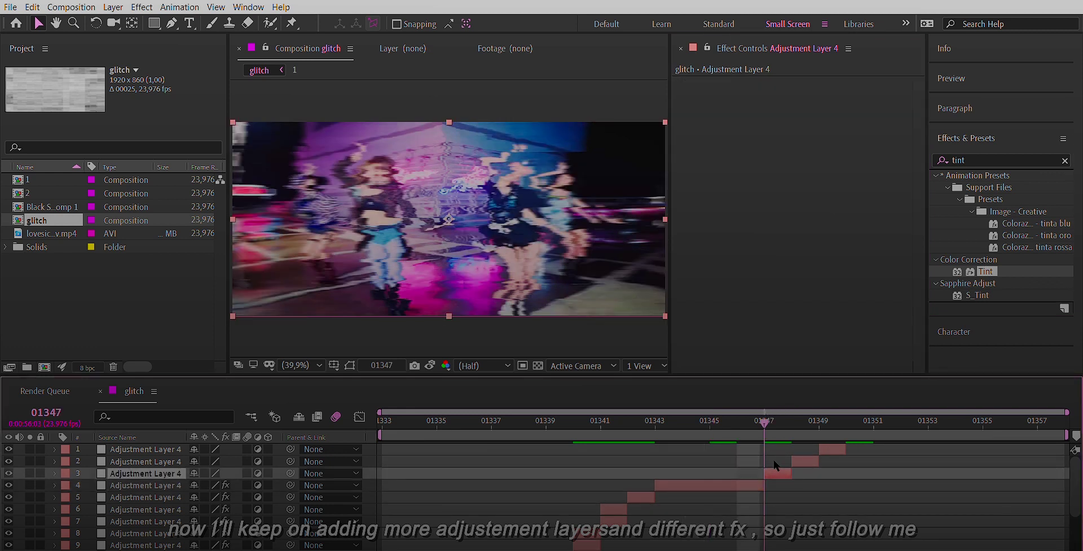
pyautogui.doubleClick(985, 271)
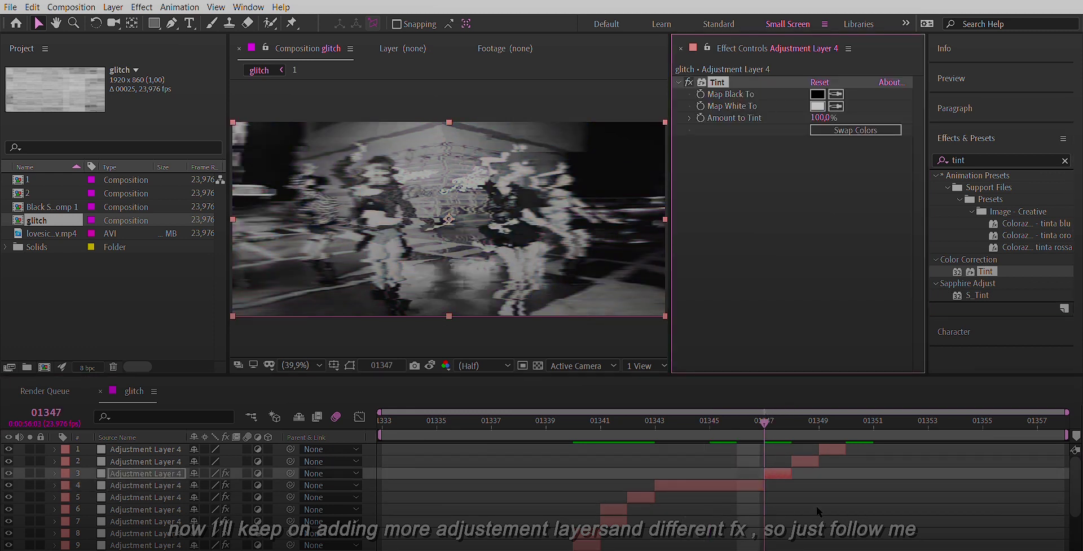
# Step: At frame 01348, apply Tint to adjustment layer 2 with white mapped to magenta
pyautogui.click(792, 432)
pyautogui.click(803, 455)
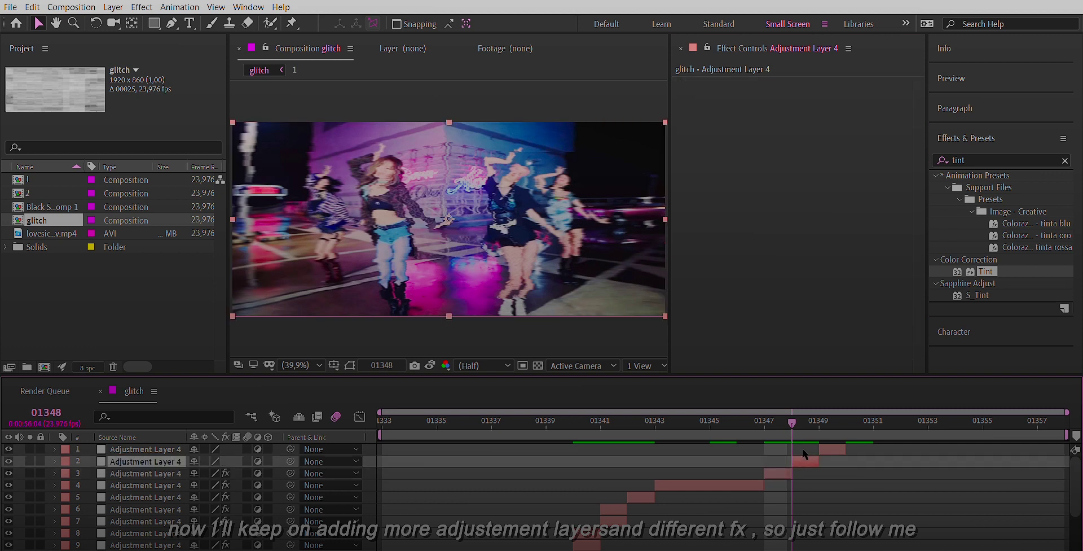
pyautogui.hotkey('ctrl', 'd')
pyautogui.moveTo(985, 272); pyautogui.dragTo(863, 135)
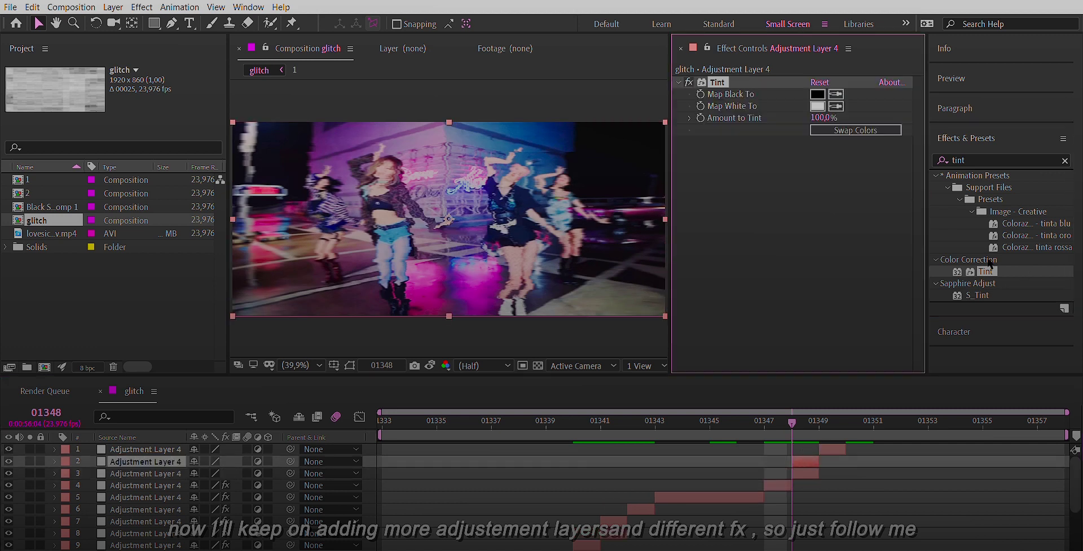
pyautogui.click(817, 106)
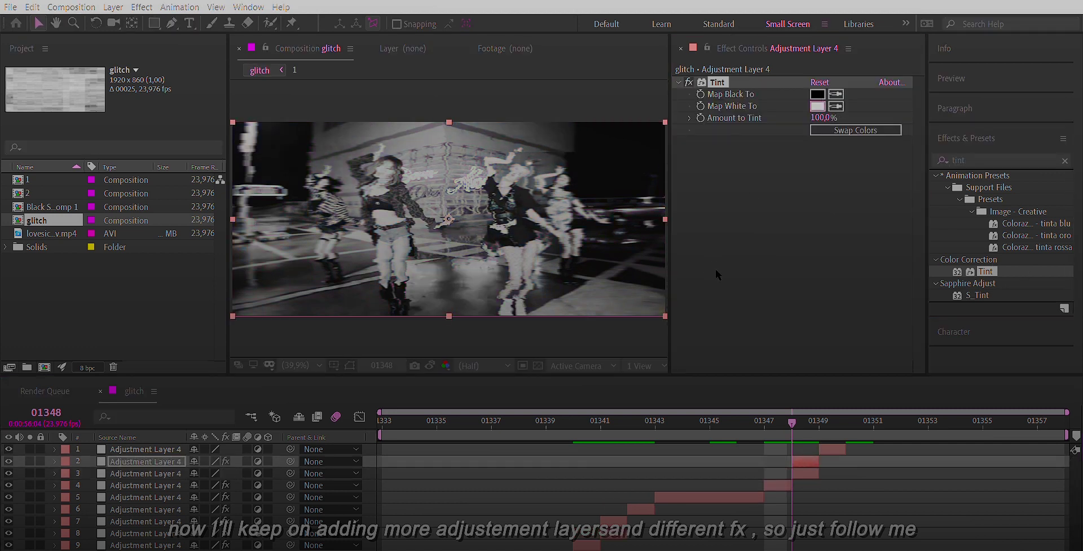
pyautogui.press('Return')
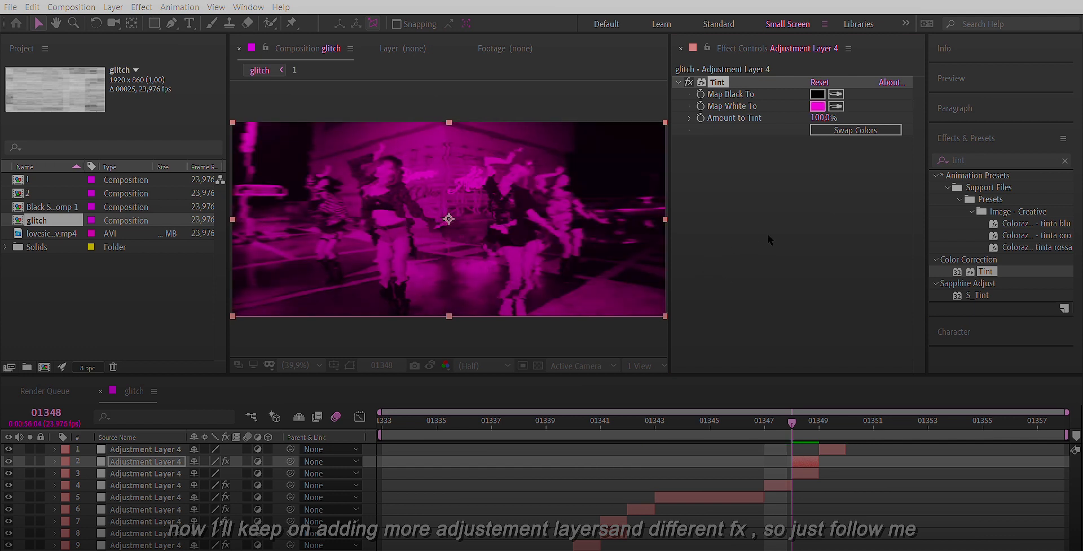
# Step: Select adjustment layer 3 and search the effects for 'glitchify'
pyautogui.click(804, 470)
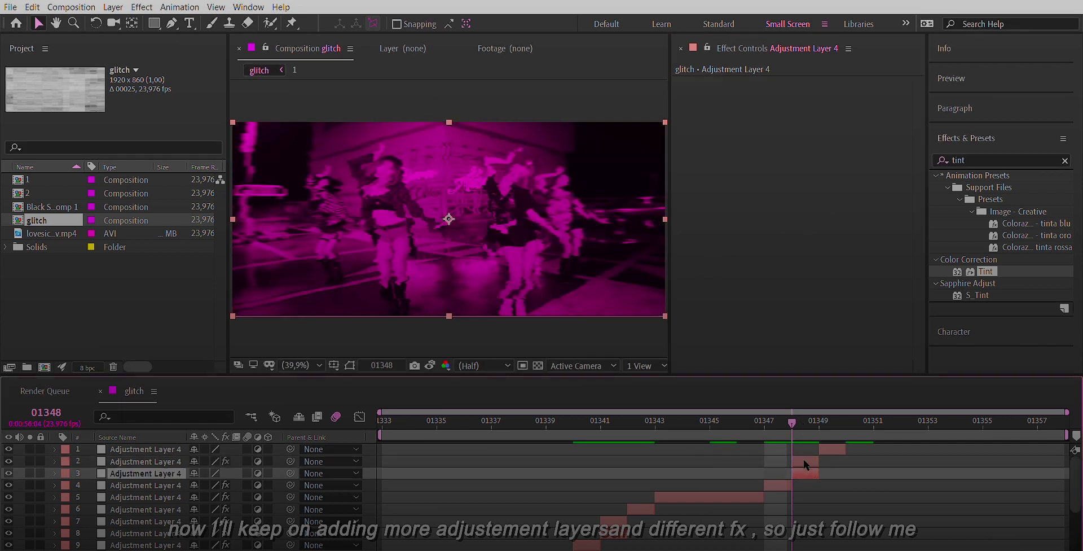
pyautogui.click(1015, 161)
pyautogui.write('gl')
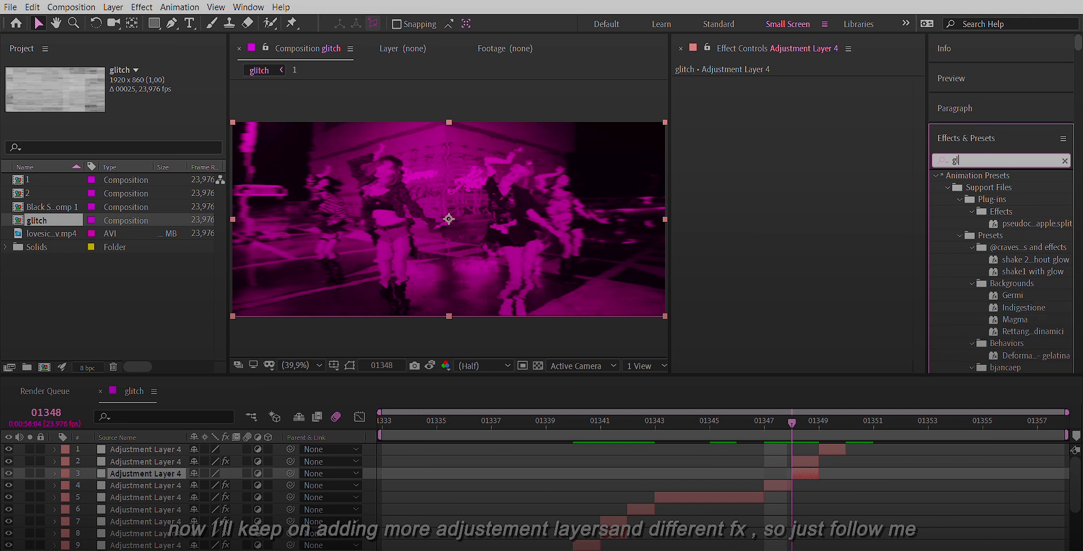
pyautogui.write('itchify')
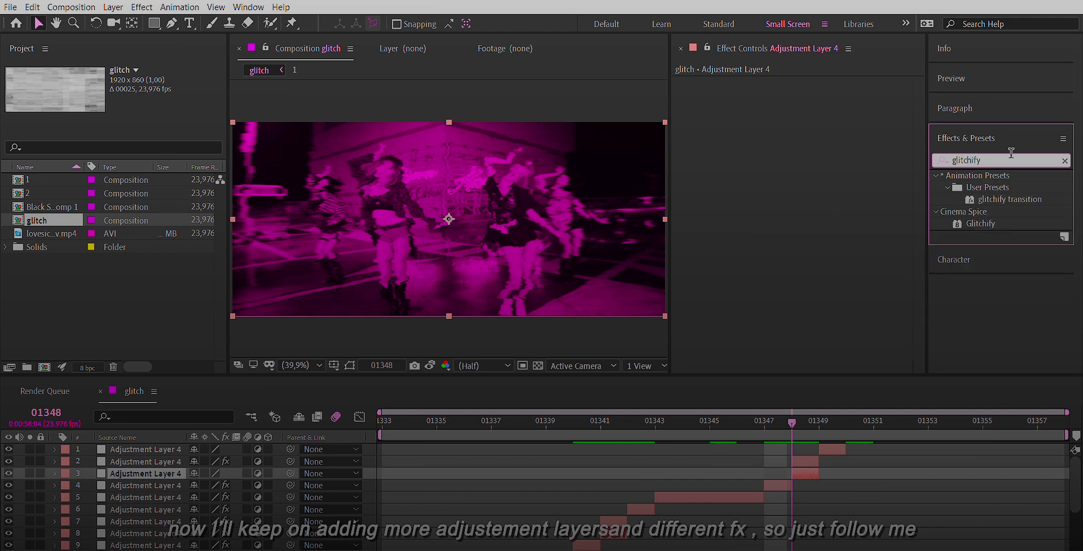
# Step: Apply Glitchify to adjustment layer 3 with Amount 10 and Speed 10
pyautogui.moveTo(982, 224); pyautogui.dragTo(801, 147)
pyautogui.click(823, 94)
pyautogui.write('10')
pyautogui.press('Return')
pyautogui.click(821, 105)
pyautogui.write('10')
pyautogui.press('Return')
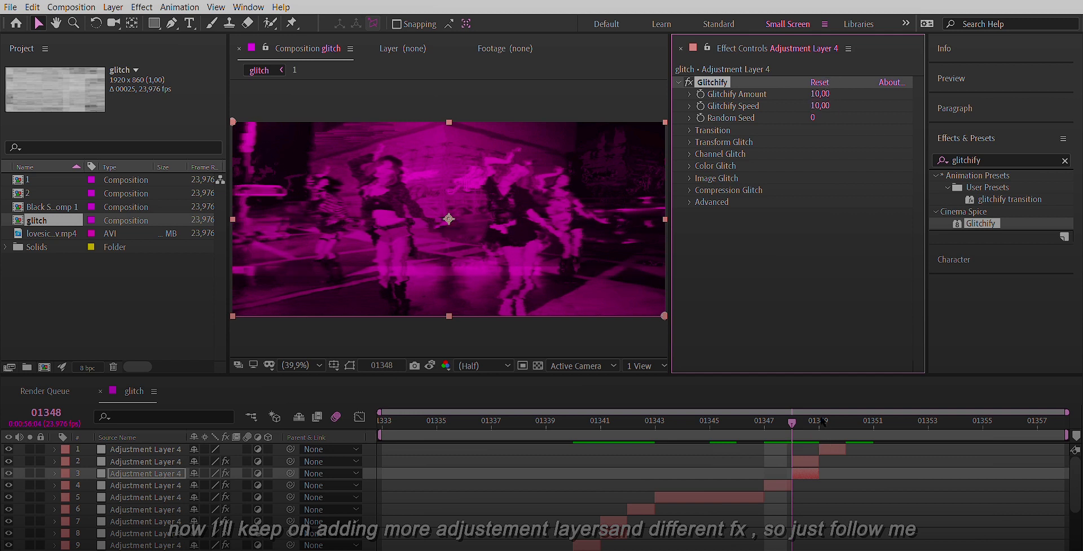
# Step: At frame 01349, apply Glitchify to adjustment layer 2 with Amount and Speed both 5
pyautogui.click(825, 427)
pyautogui.hotkey('ctrl', 'alt', 'y')
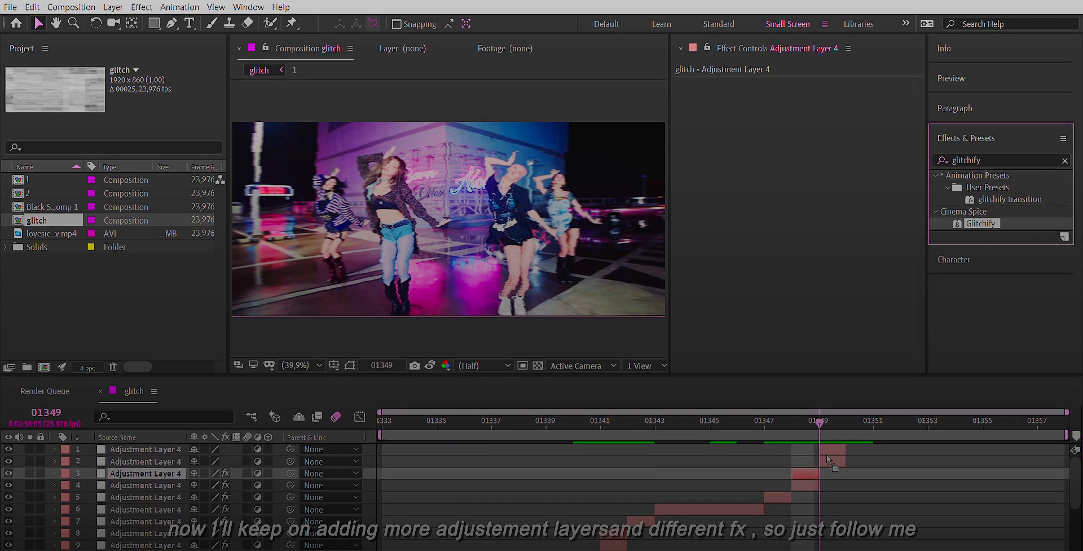
pyautogui.moveTo(980, 223); pyautogui.dragTo(829, 460)
pyautogui.click(819, 93)
pyautogui.write('50')
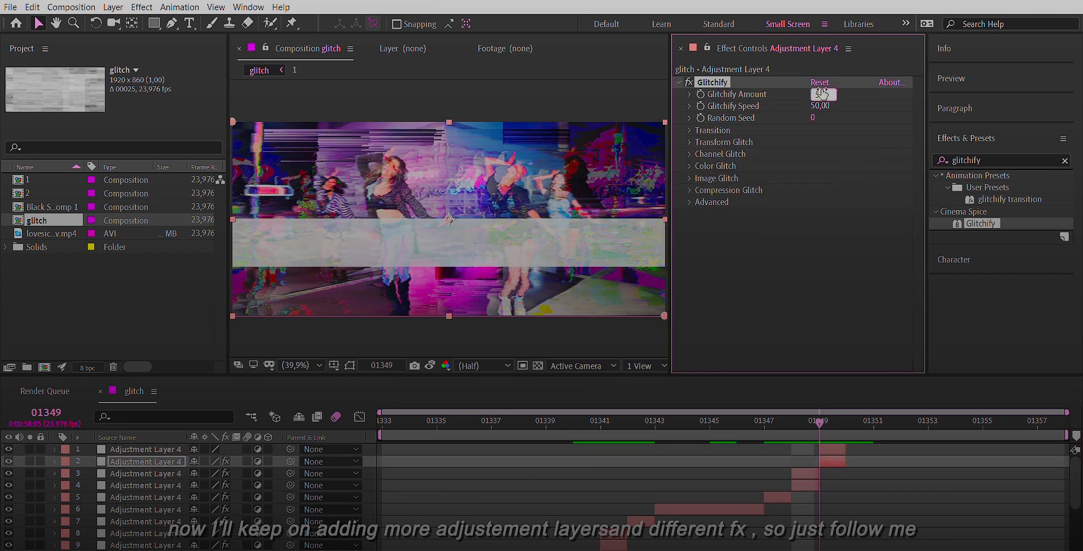
pyautogui.press('Tab')
pyautogui.write('5')
pyautogui.press('Return')
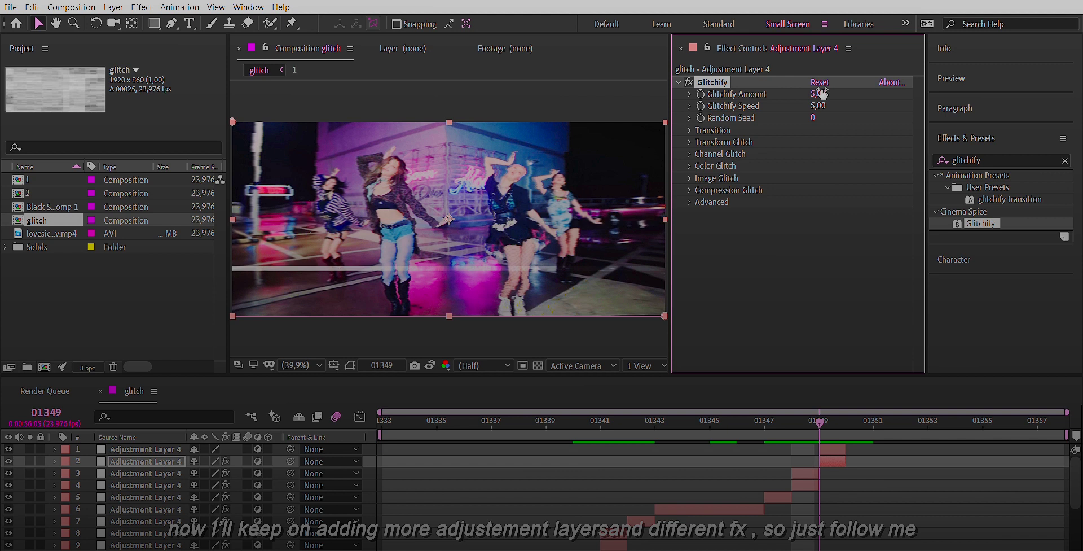
pyautogui.click(804, 448)
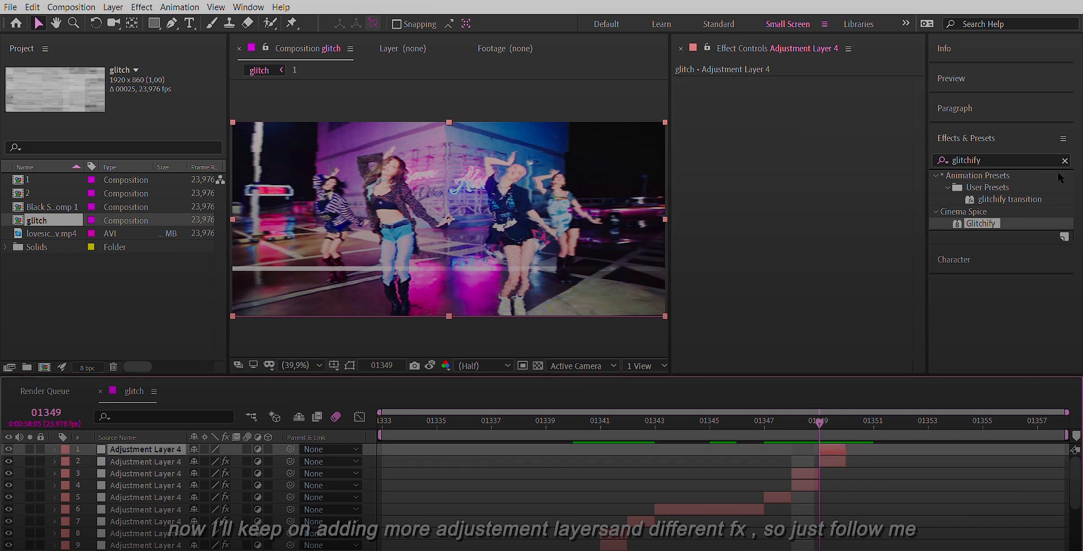
pyautogui.click(1035, 151)
# Step: Search 'tint' and apply the Tint effect to Adjustment Layer 4
pyautogui.write('tint')
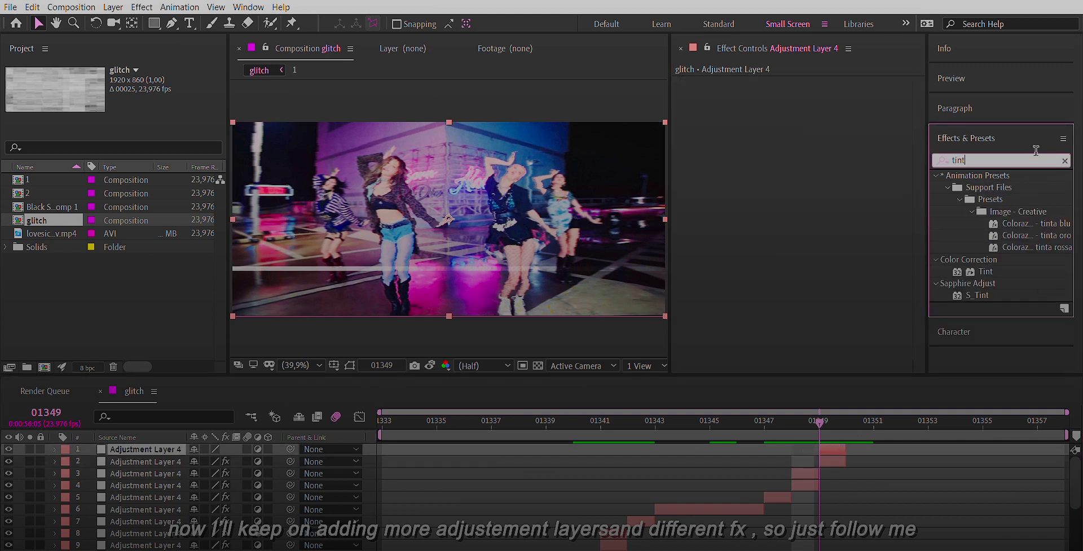
pyautogui.click(982, 262)
pyautogui.doubleClick(982, 263)
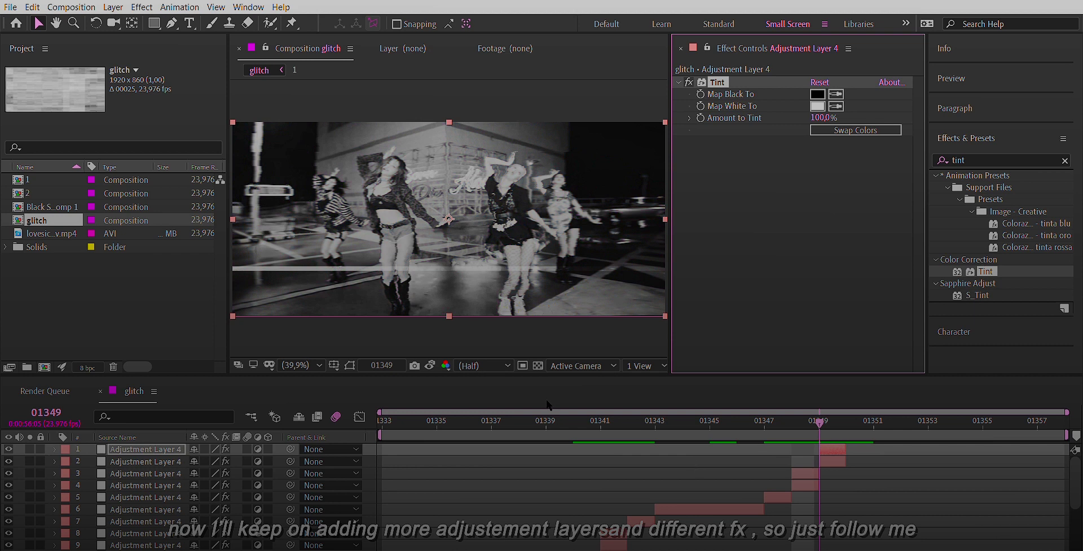
# Step: Preview the composition starting from frame 01333
pyautogui.moveTo(523, 419); pyautogui.dragTo(382, 421)
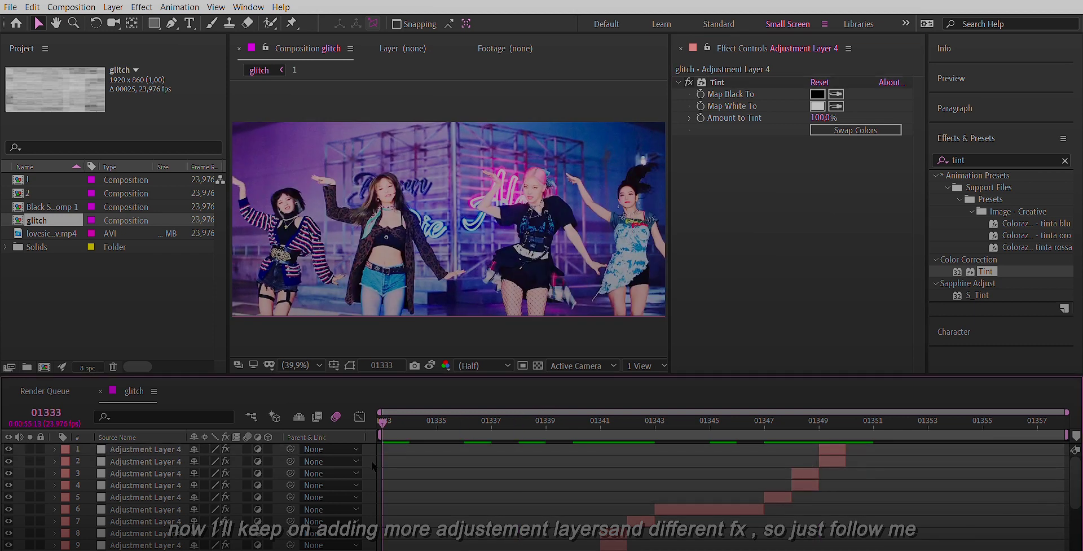
pyautogui.press('space')
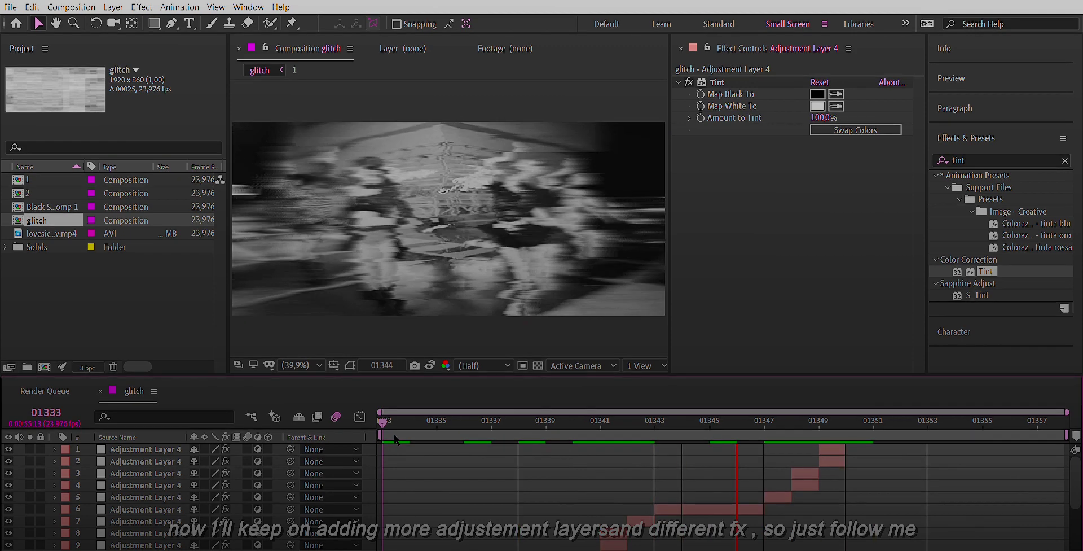
pyautogui.press('space')
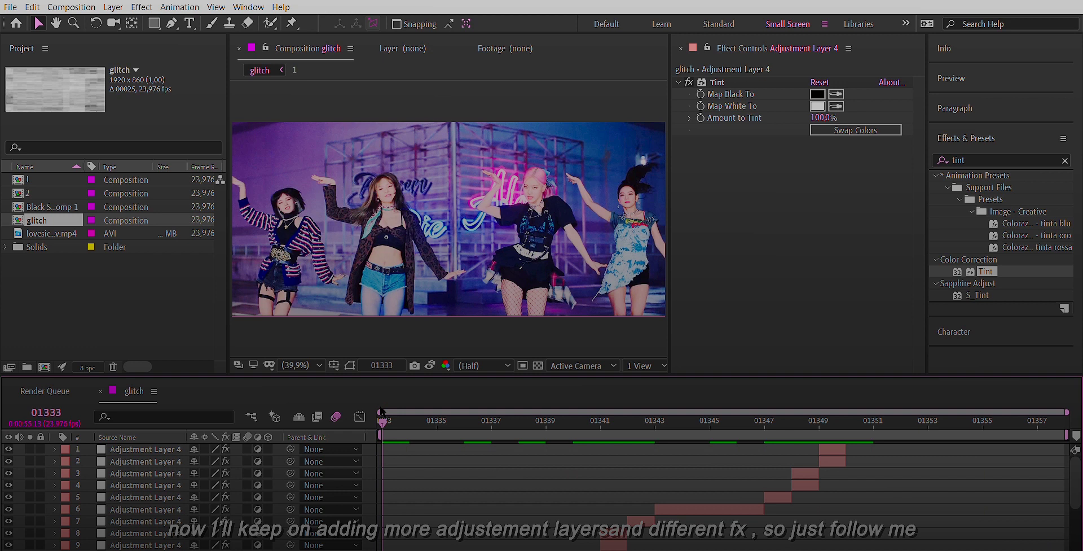
pyautogui.hotkey('ctrl', 'alt', 'y')
# Step: Split Adjustment Layer 5 at 01342, delete the earlier piece, and trim its end at 01348
pyautogui.click(628, 411)
pyautogui.hotkey('ctrl', 'shift', 'd')
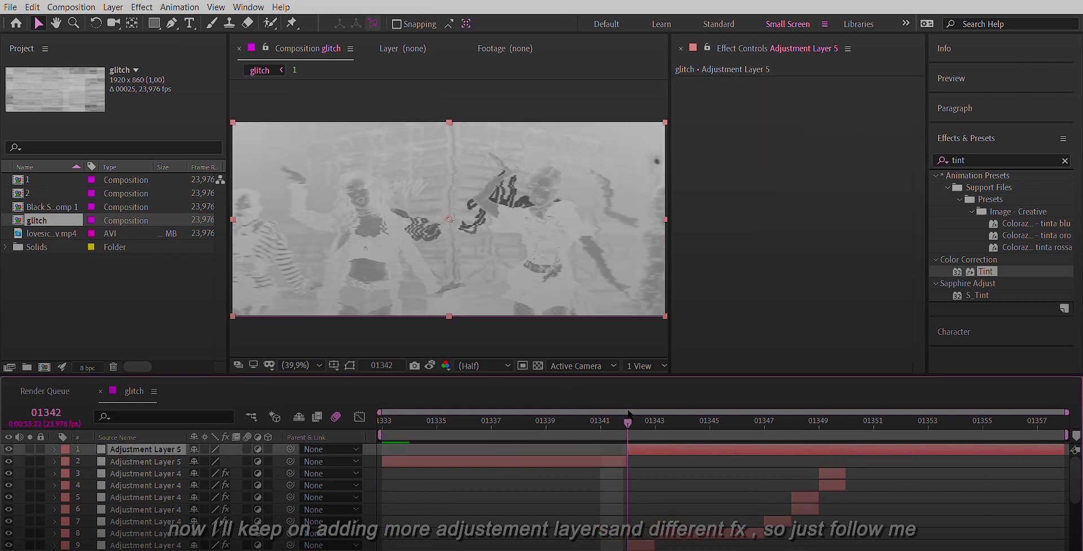
pyautogui.press('Delete')
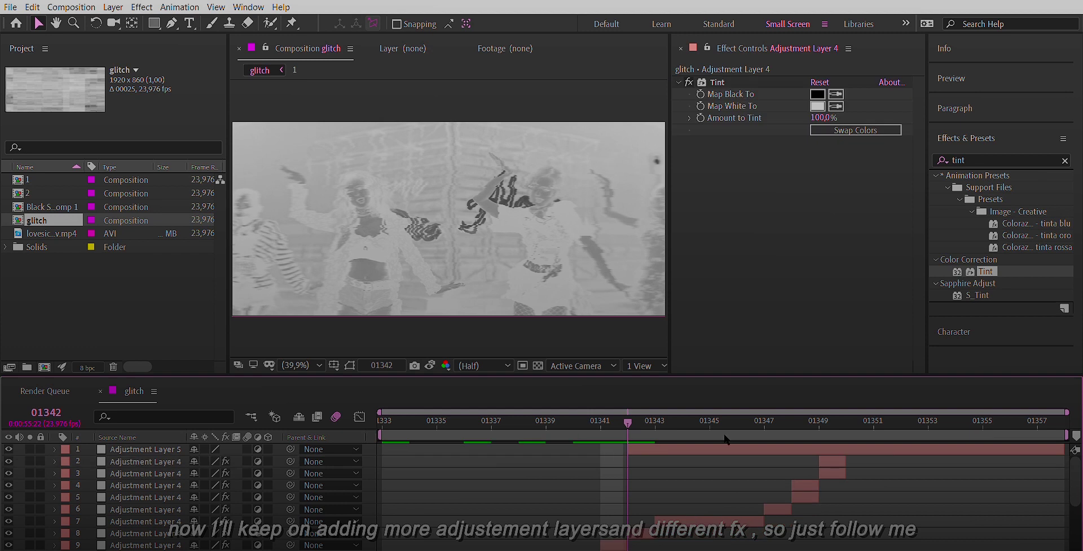
pyautogui.click(791, 423)
pyautogui.click(793, 444)
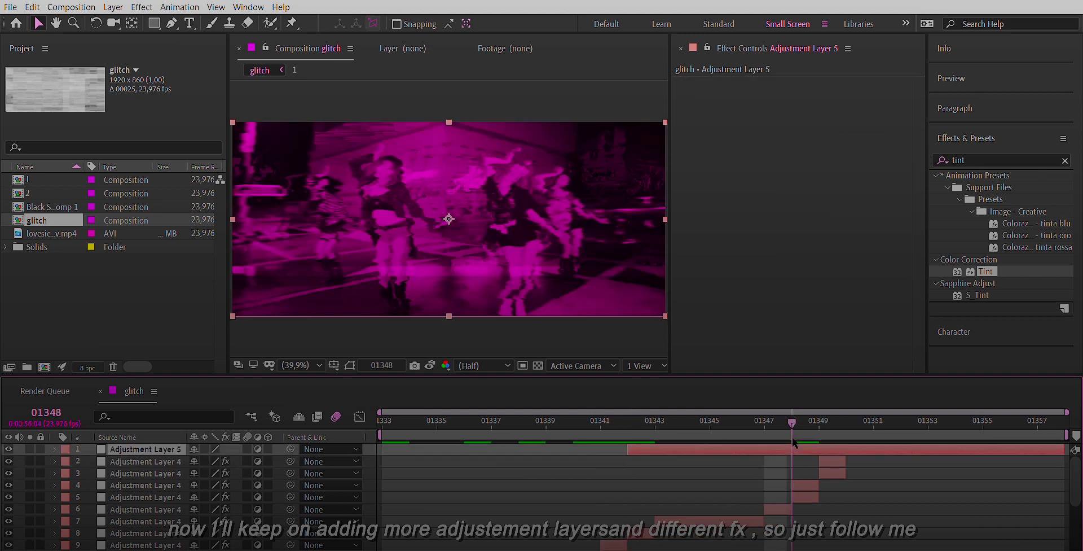
pyautogui.hotkey('alt', ']')
pyautogui.click(796, 442)
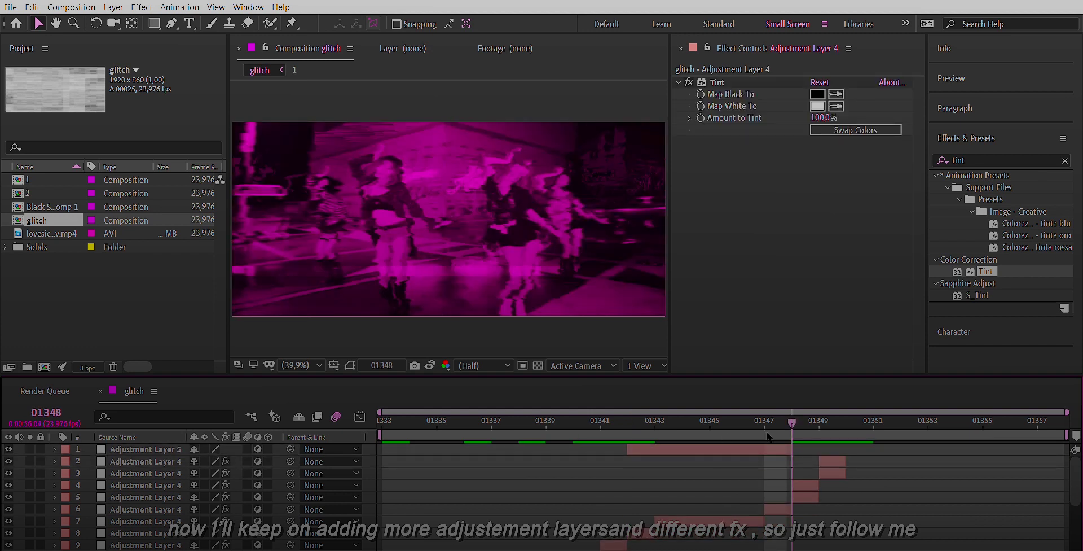
# Step: At frame 01345, search the effects list for 'glitchif'
pyautogui.click(714, 417)
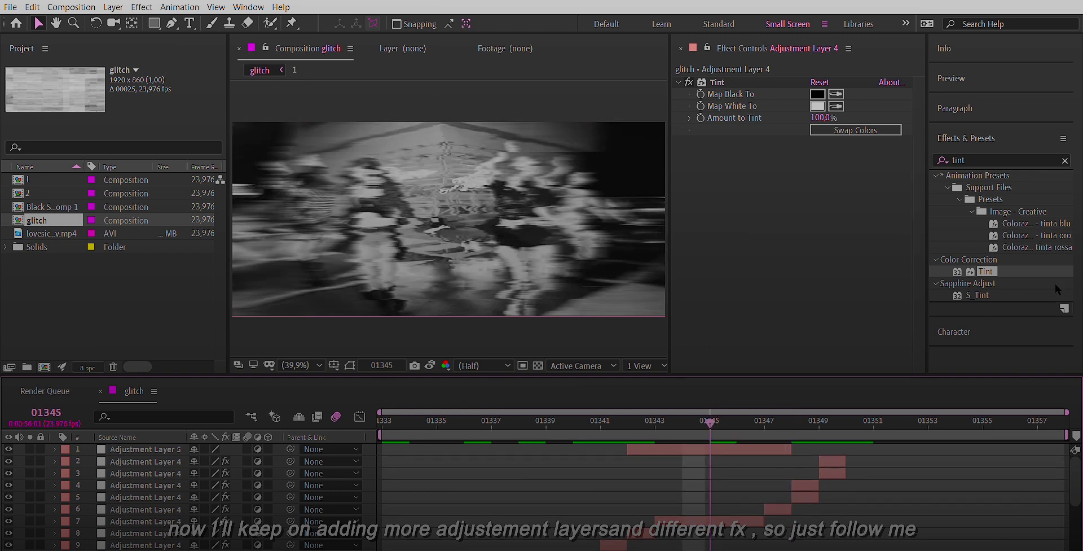
pyautogui.doubleClick(977, 160)
pyautogui.write('g')
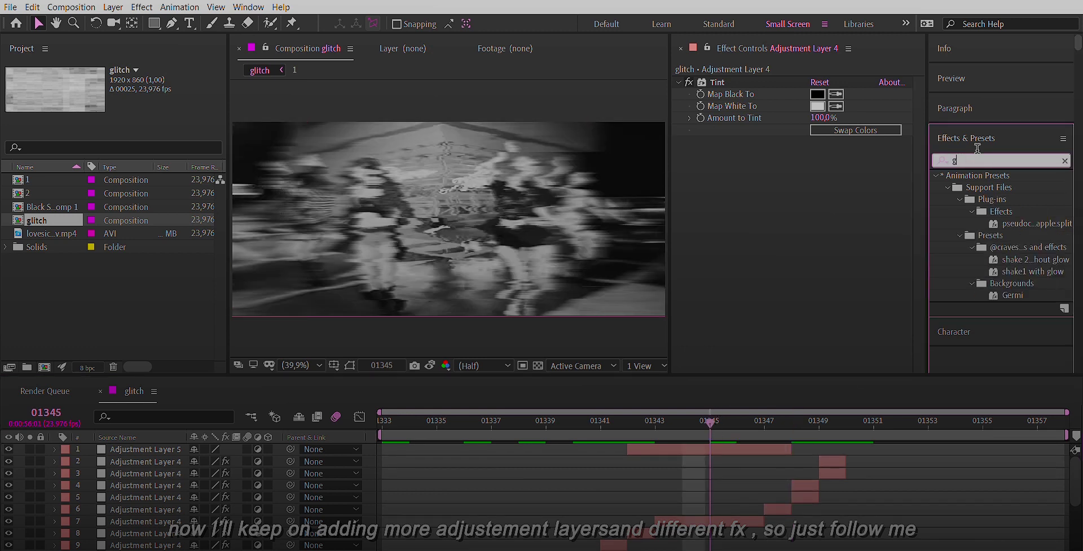
pyautogui.write('litchify')
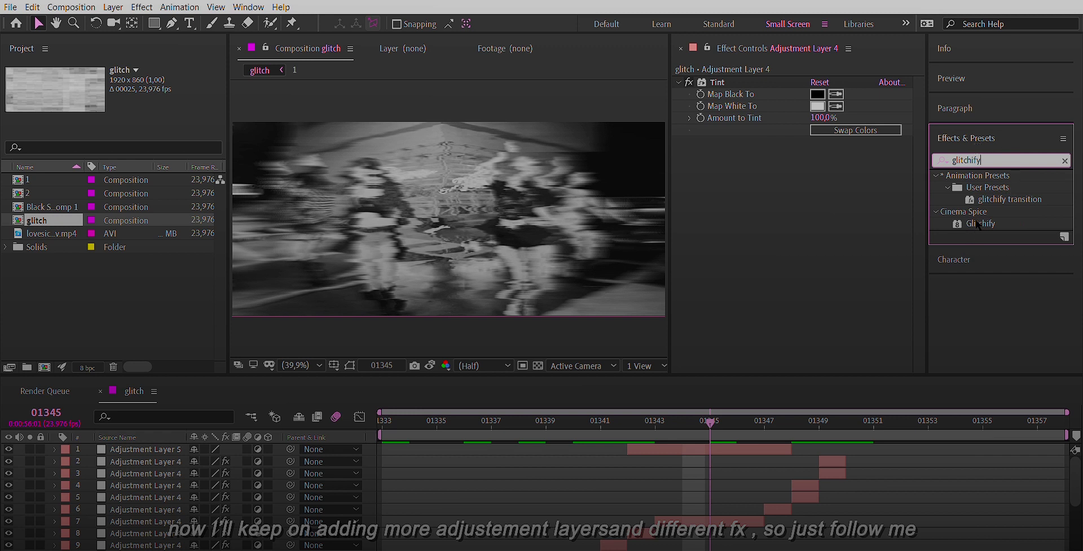
# Step: Apply Glitchify to Adjustment Layer 5 with Amount 20 and Speed 25, then preview from the start
pyautogui.press('Return')
pyautogui.moveTo(976, 221); pyautogui.dragTo(756, 449)
pyautogui.click(821, 93)
pyautogui.write('20')
pyautogui.press('Return')
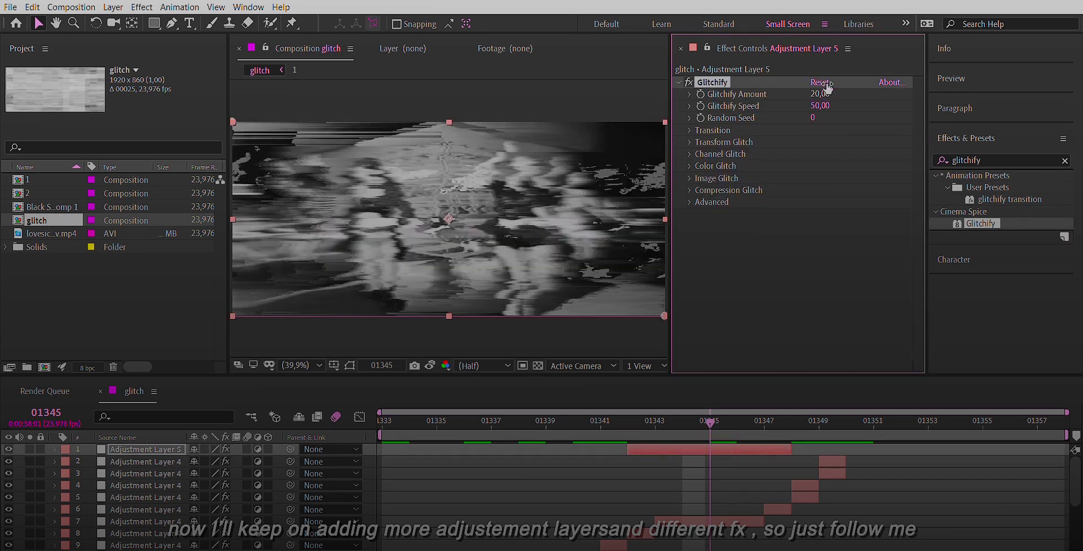
pyautogui.click(823, 105)
pyautogui.write('25')
pyautogui.press('Return')
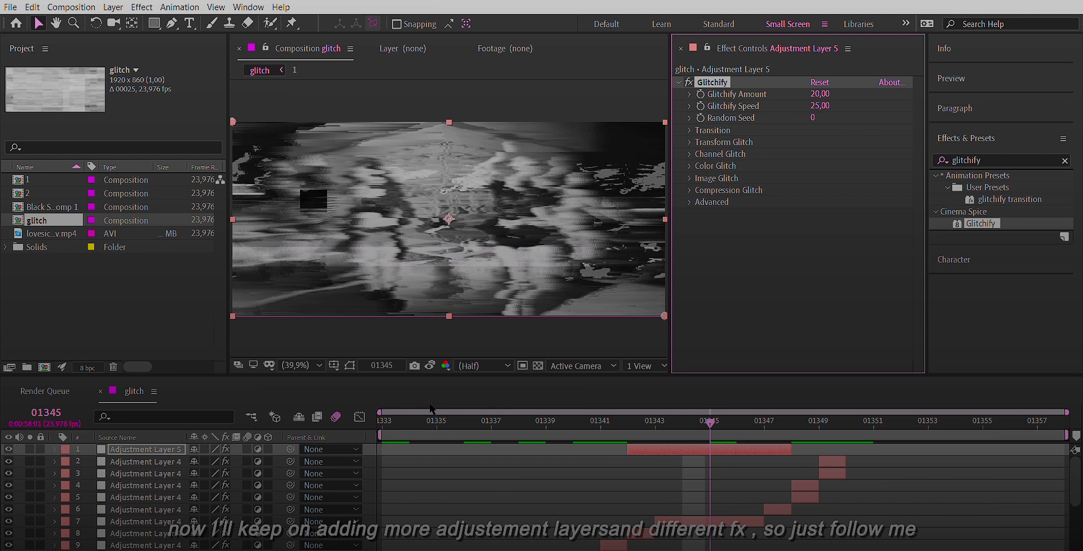
pyautogui.click(384, 418)
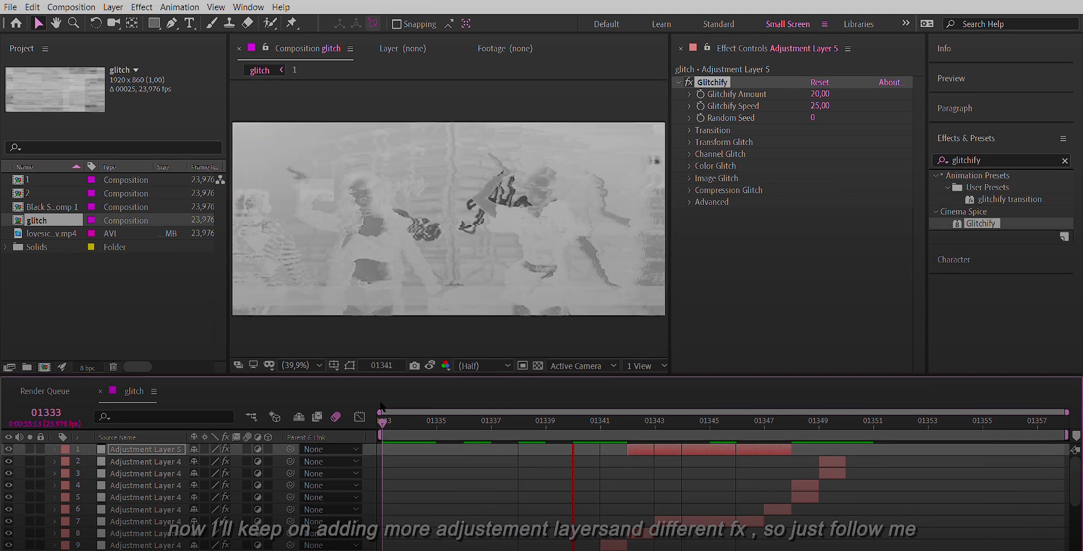
pyautogui.click(371, 457)
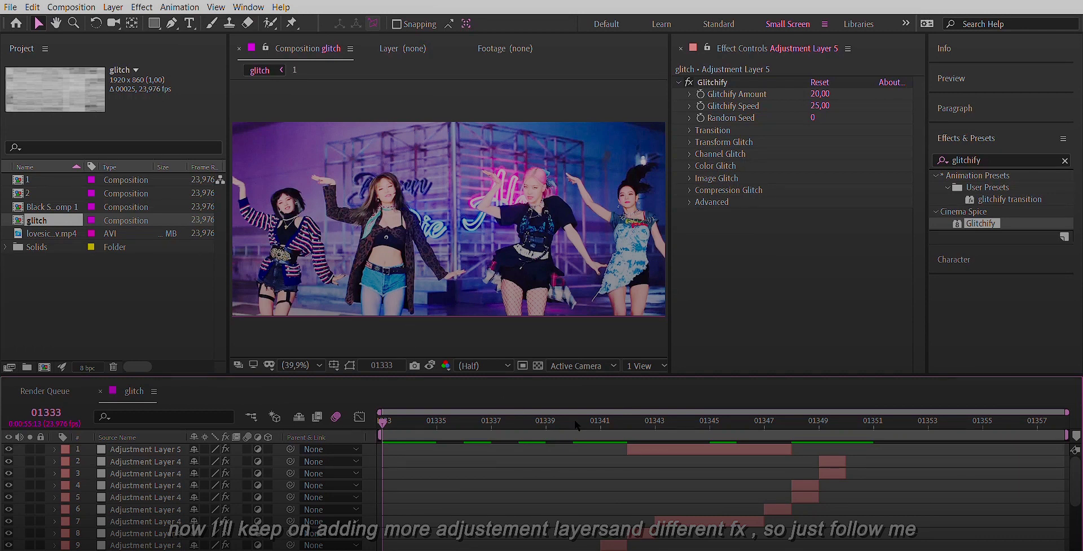
# Step: Add Adjustment Layer 6, split it at 01344, delete the earlier piece, and trim its end at 01346
pyautogui.hotkey('ctrl', 'alt', 'y')
pyautogui.moveTo(705, 415); pyautogui.dragTo(684, 415)
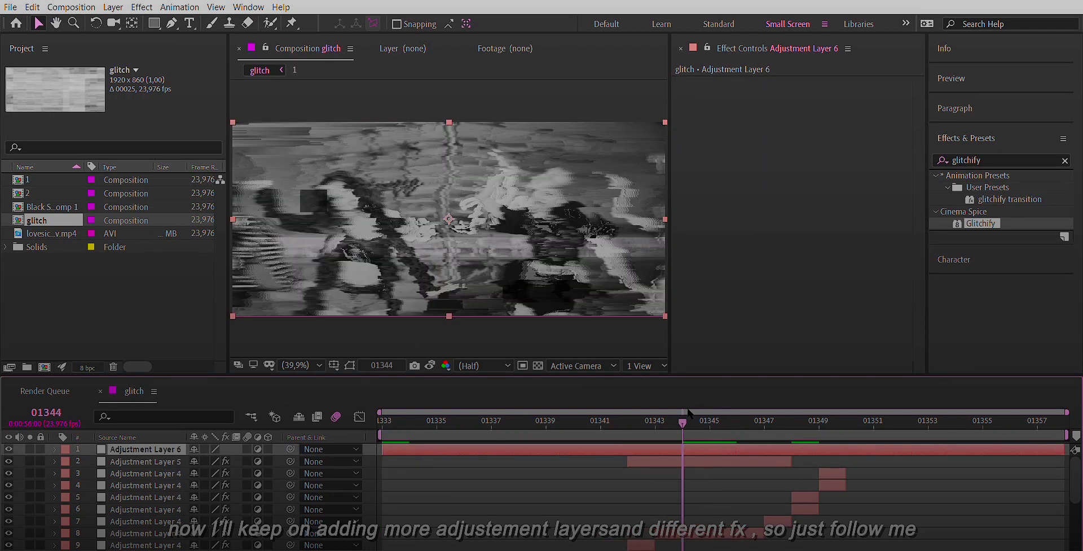
pyautogui.hotkey('ctrl', 'shift', 'd')
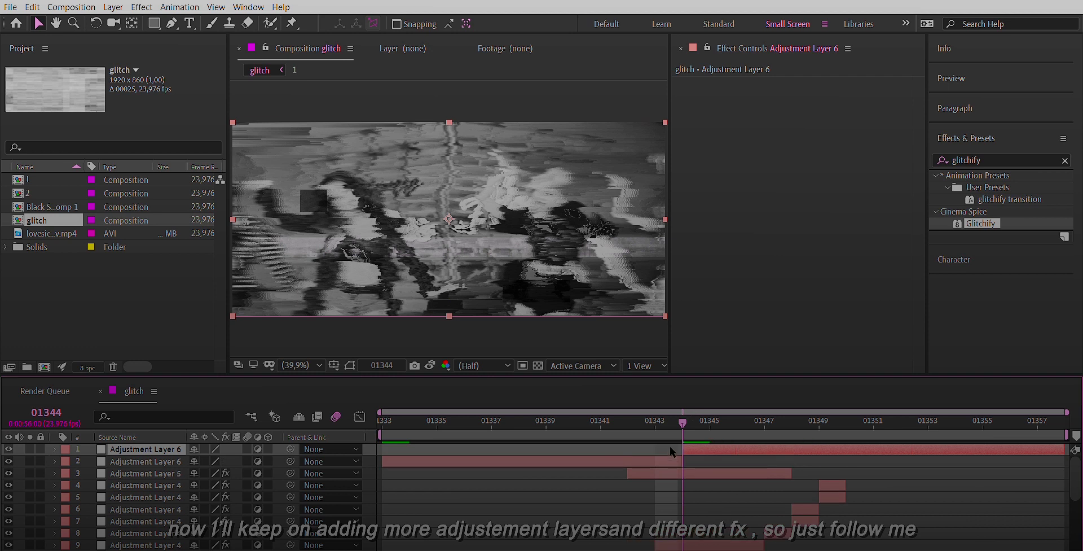
pyautogui.press('Delete')
pyautogui.click(730, 414)
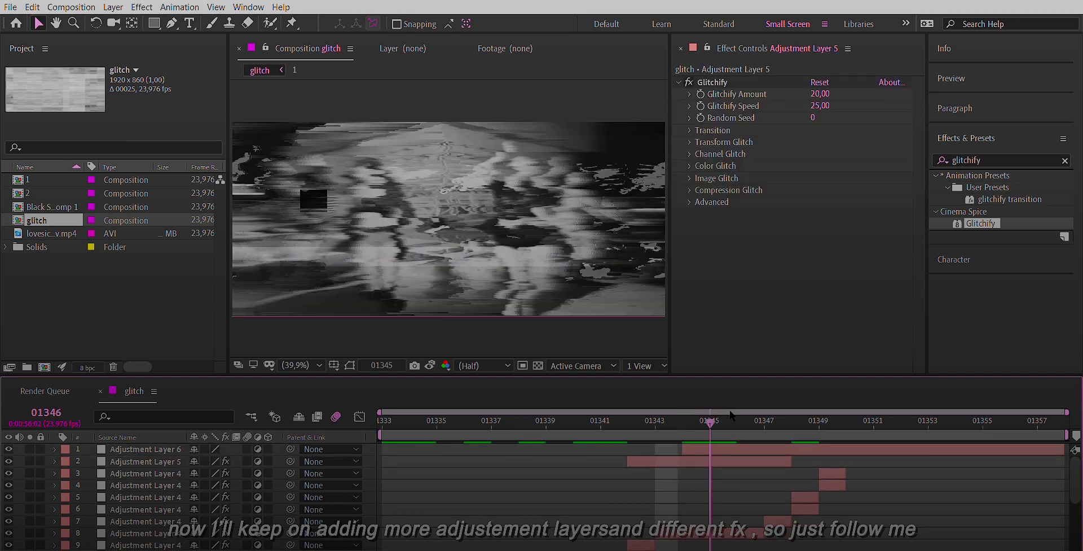
pyautogui.click(730, 446)
pyautogui.hotkey('alt', ']')
pyautogui.click(733, 461)
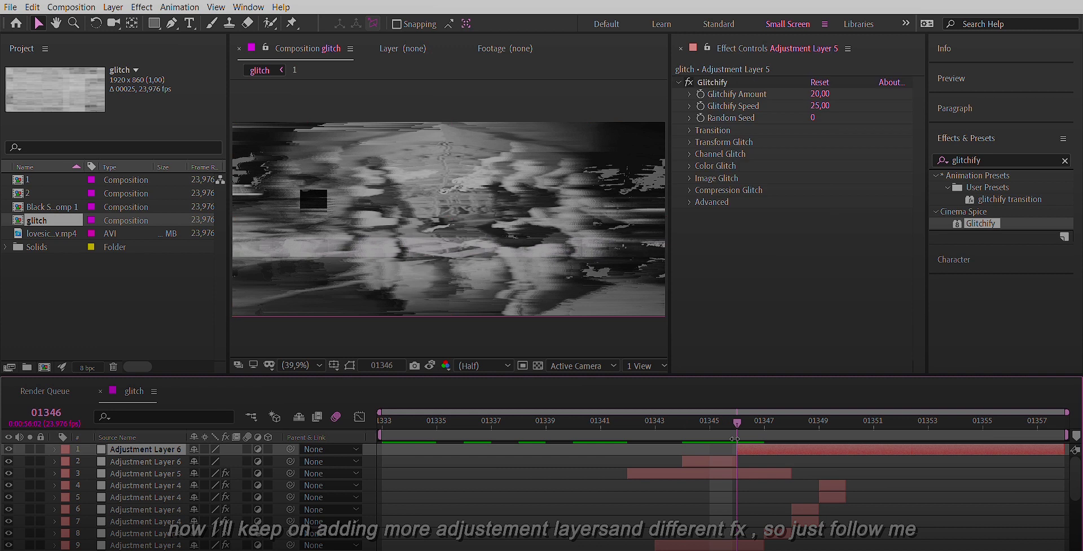
pyautogui.click(712, 437)
pyautogui.click(714, 448)
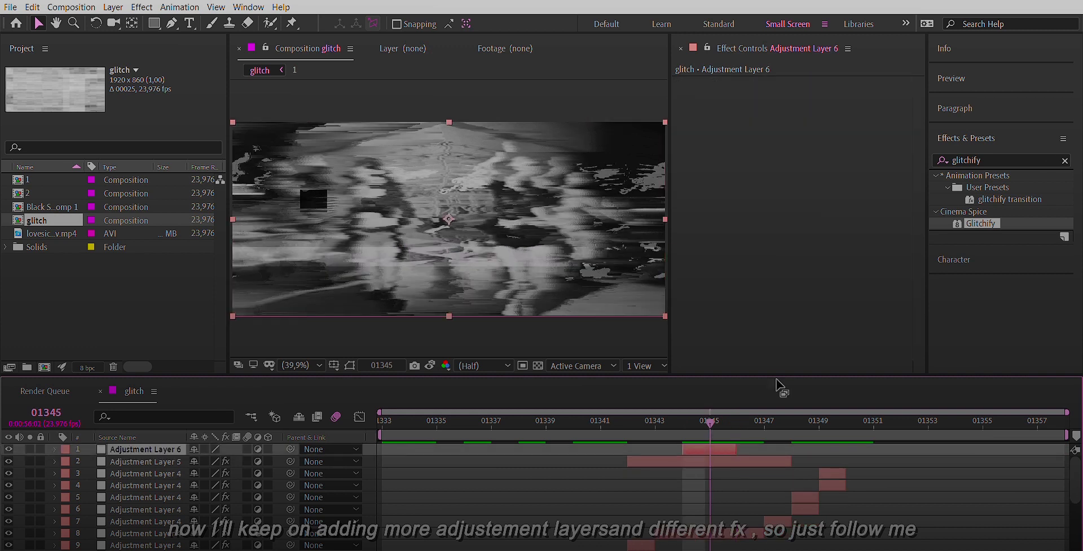
pyautogui.click(1026, 151)
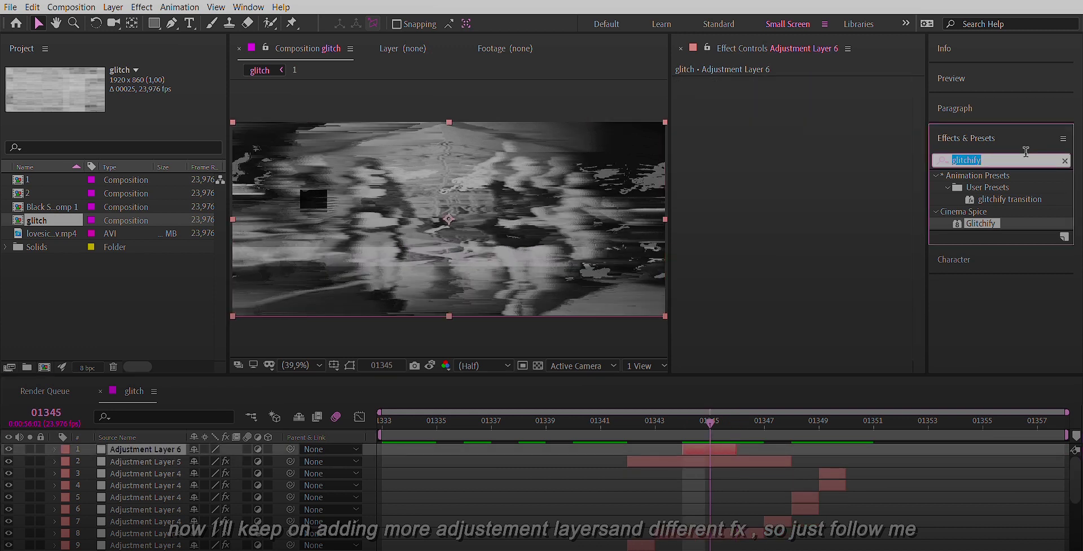
# Step: Search 's_blur' and apply Sapphire S_Blur to Adjustment Layer 6 with Blur Amount 15
pyautogui.write('blur')
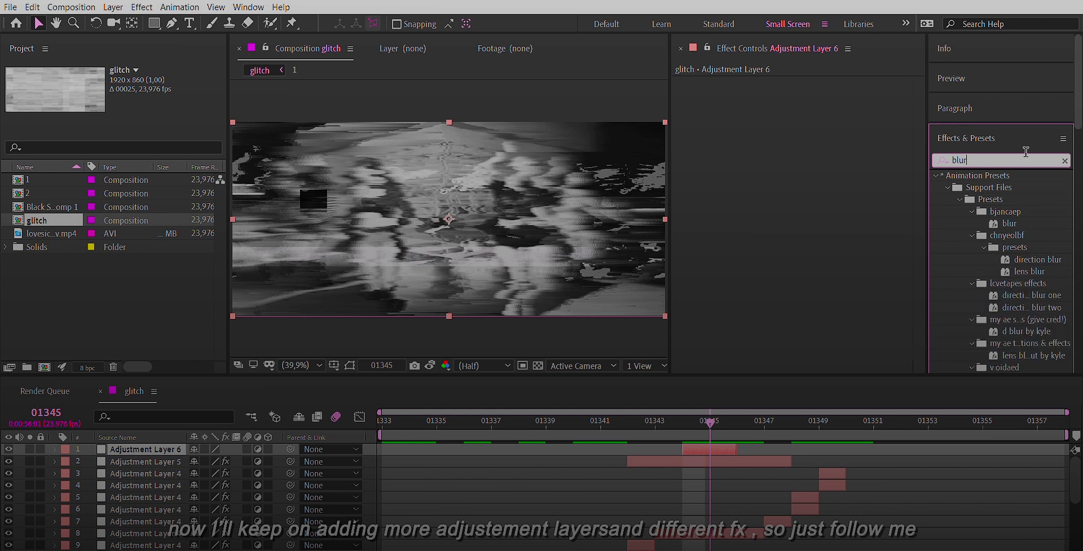
pyautogui.press('Home')
pyautogui.write('s_')
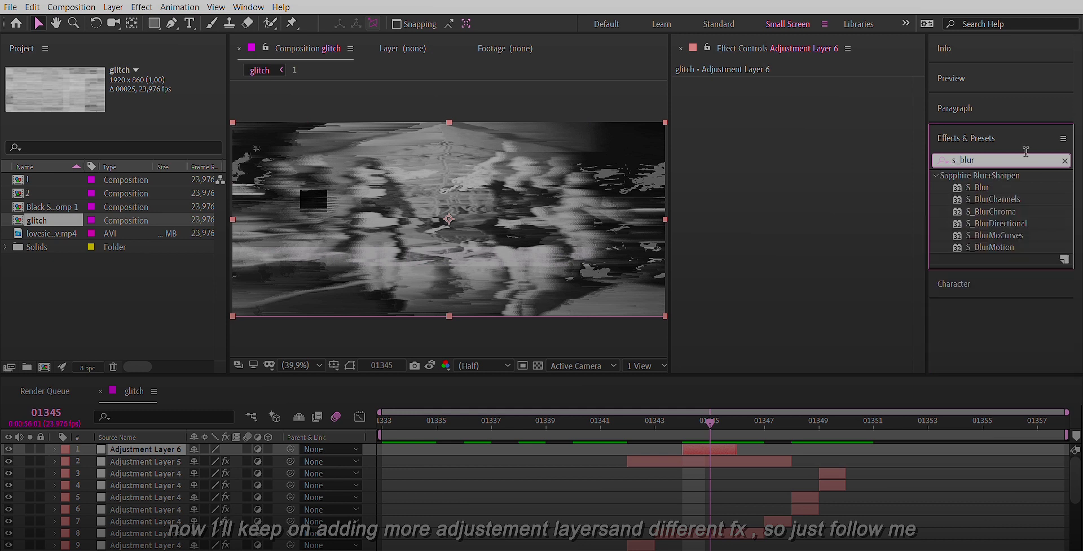
pyautogui.moveTo(977, 186); pyautogui.dragTo(835, 159)
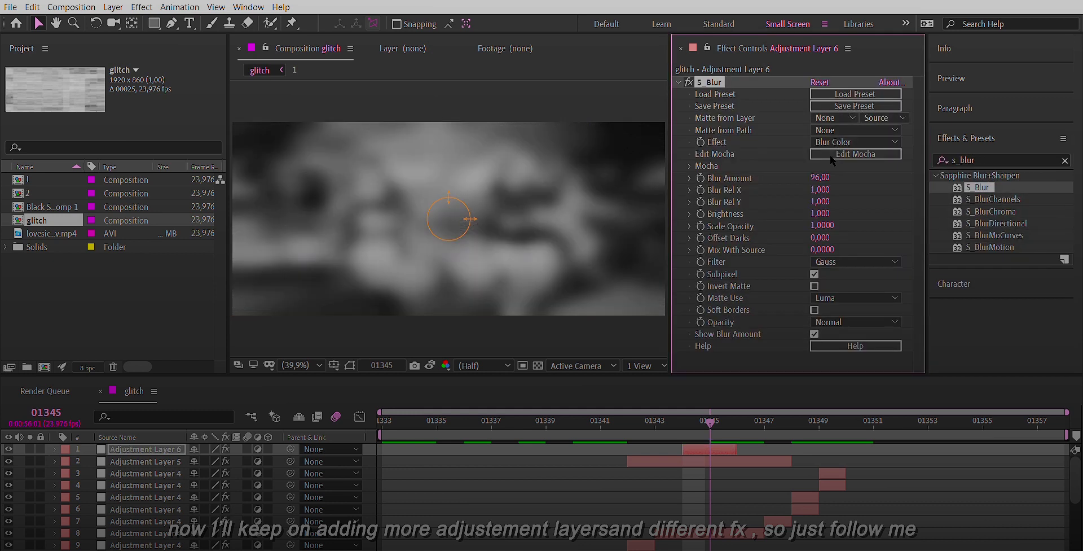
pyautogui.click(823, 176)
pyautogui.write('1')
pyautogui.press('Return')
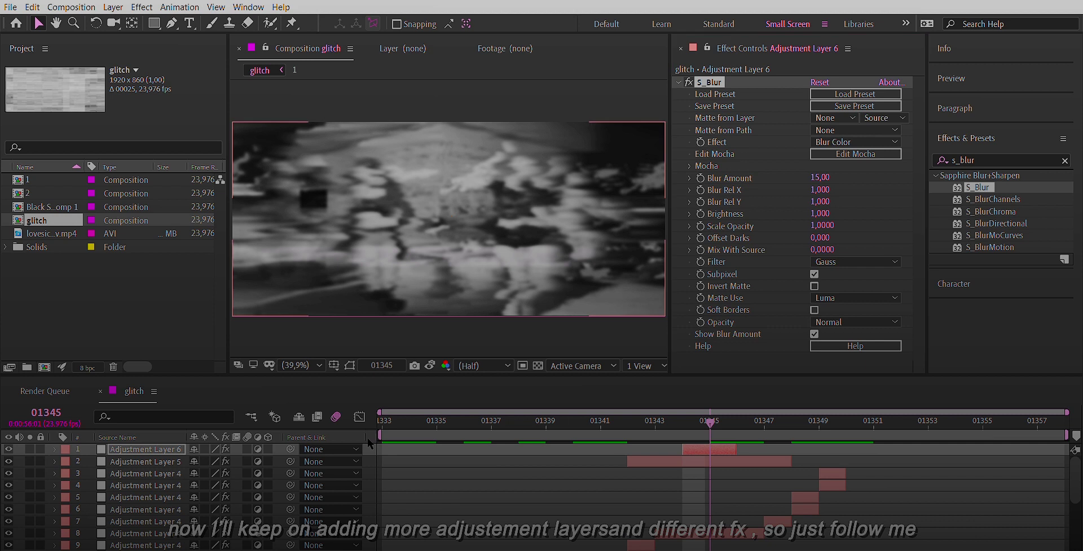
pyautogui.click(367, 442)
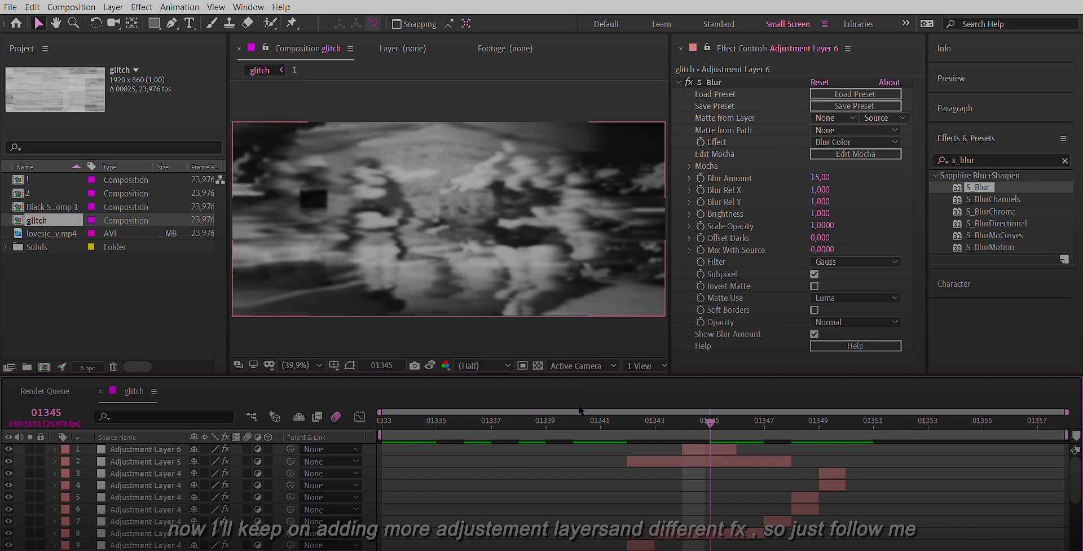
pyautogui.hotkey('ctrl', 'alt', 'y')
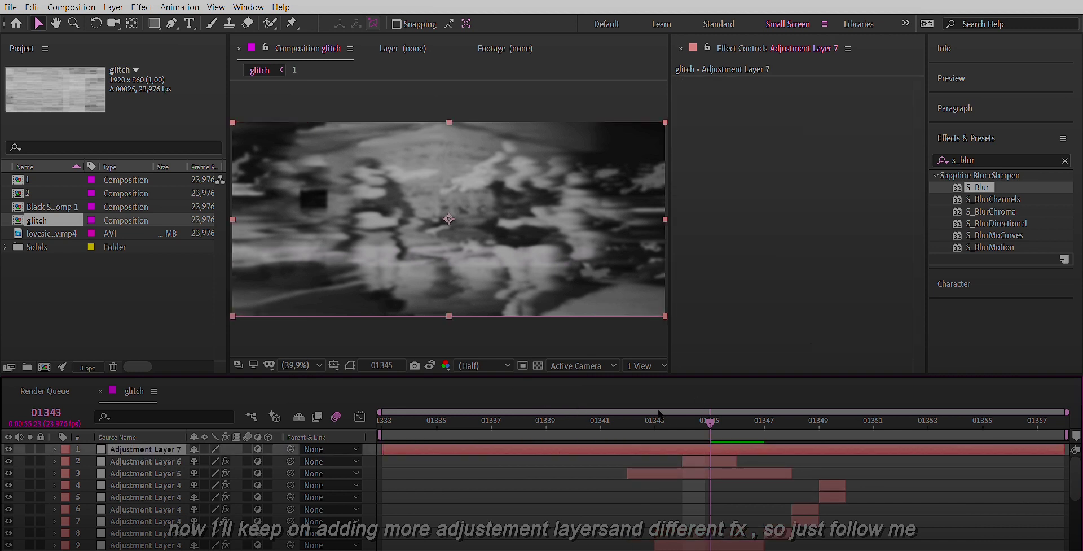
# Step: Trim Adjustment Layer 7 to frames 01343–01347 and return the playhead to 01343
pyautogui.click(659, 416)
pyautogui.hotkey('alt', '[')
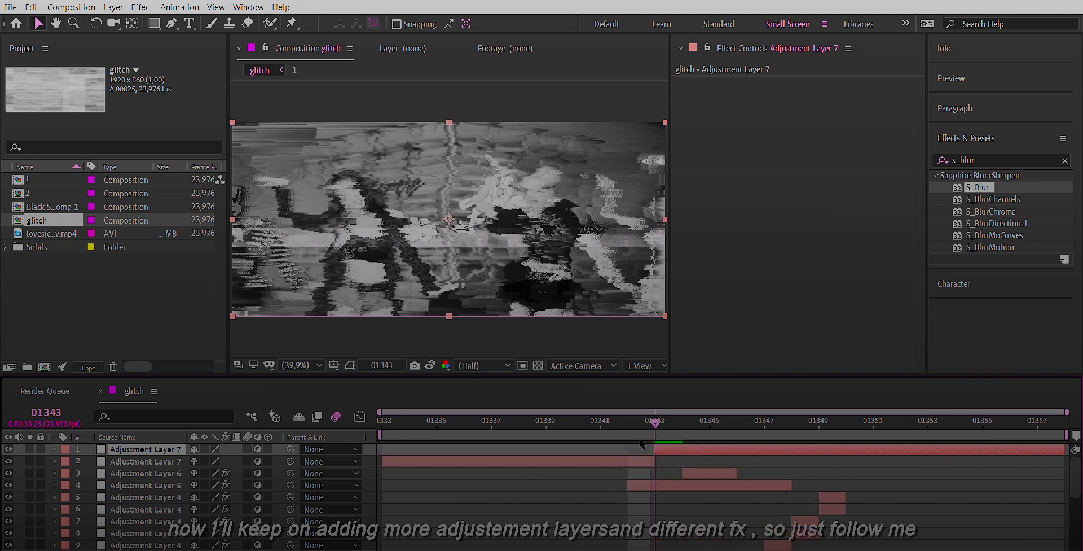
pyautogui.hotkey('ctrl', 'Down')
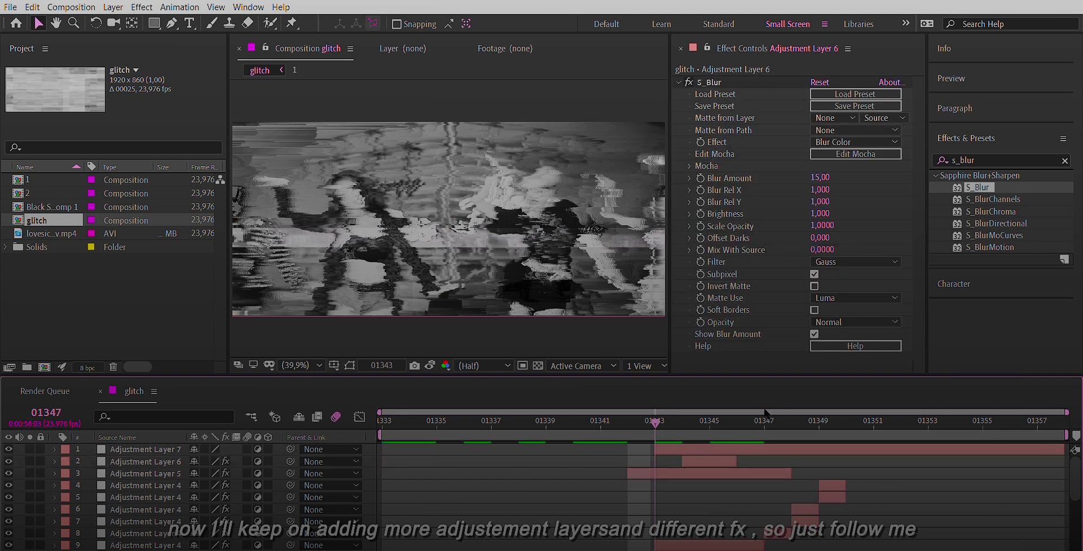
pyautogui.click(763, 420)
pyautogui.hotkey('ctrl', 'Up')
pyautogui.hotkey('alt', ']')
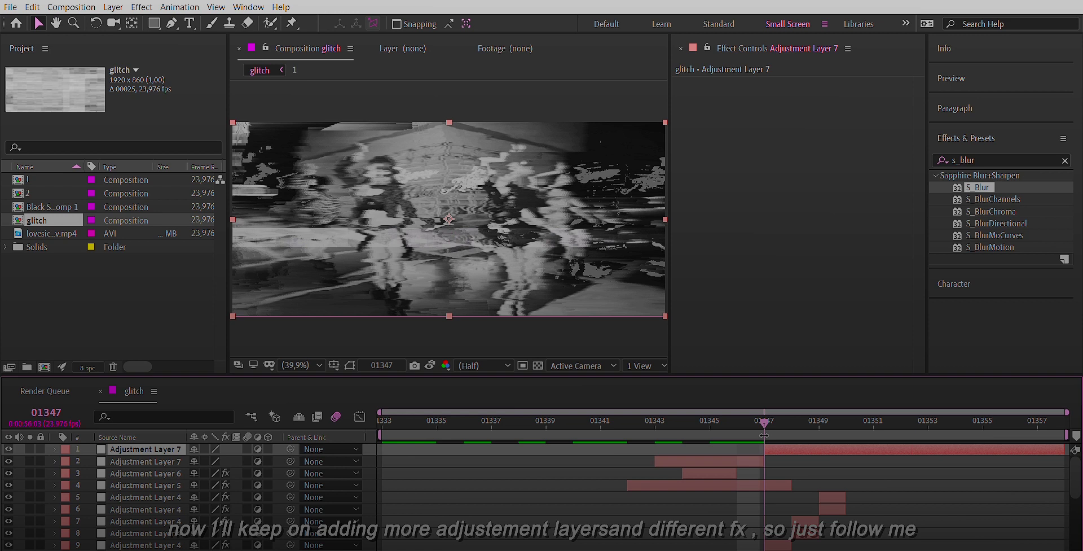
pyautogui.hotkey('ctrl', 'Down')
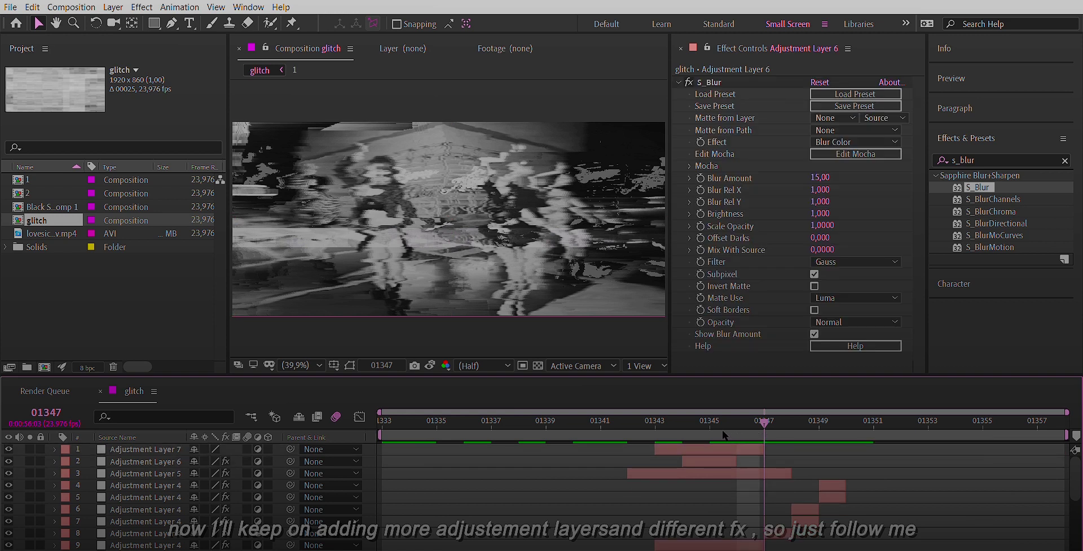
pyautogui.click(656, 419)
pyautogui.hotkey('ctrl', 'Up')
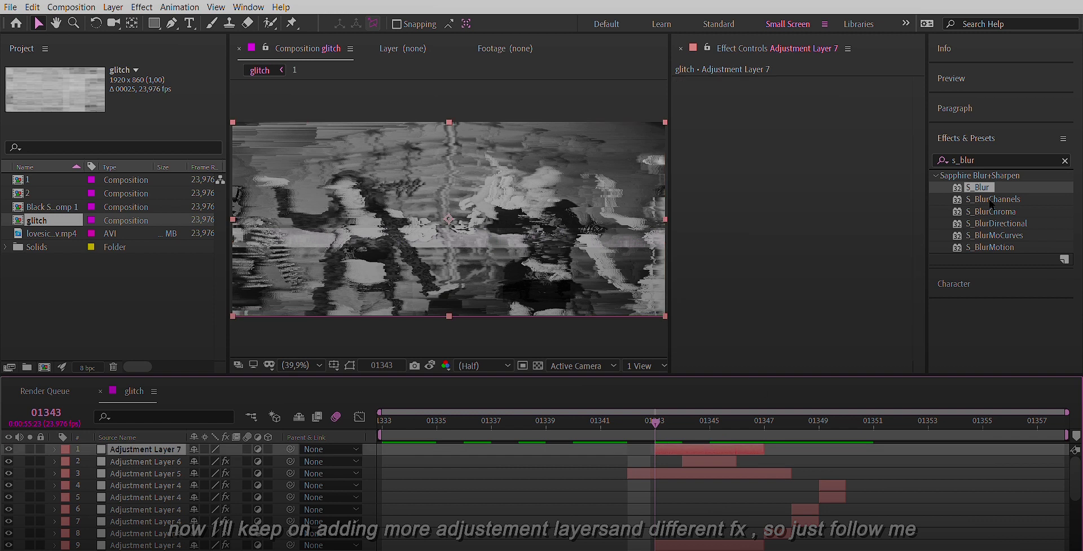
pyautogui.click(990, 154)
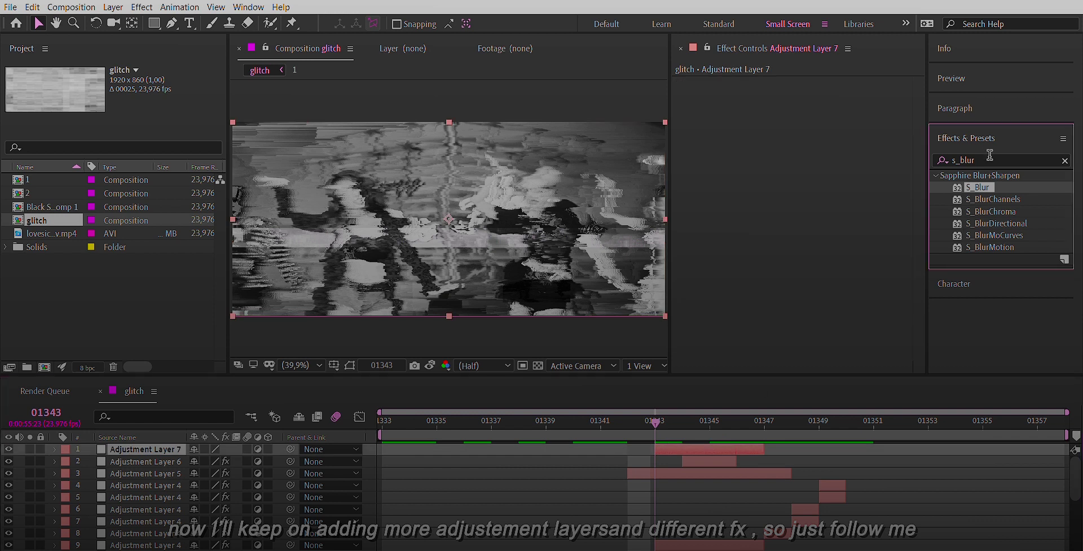
# Step: Search the effects for 'dissolves' and apply S_DissolveShake to Adjustment Layer 7
pyautogui.click(982, 154)
pyautogui.press('BackSpace')
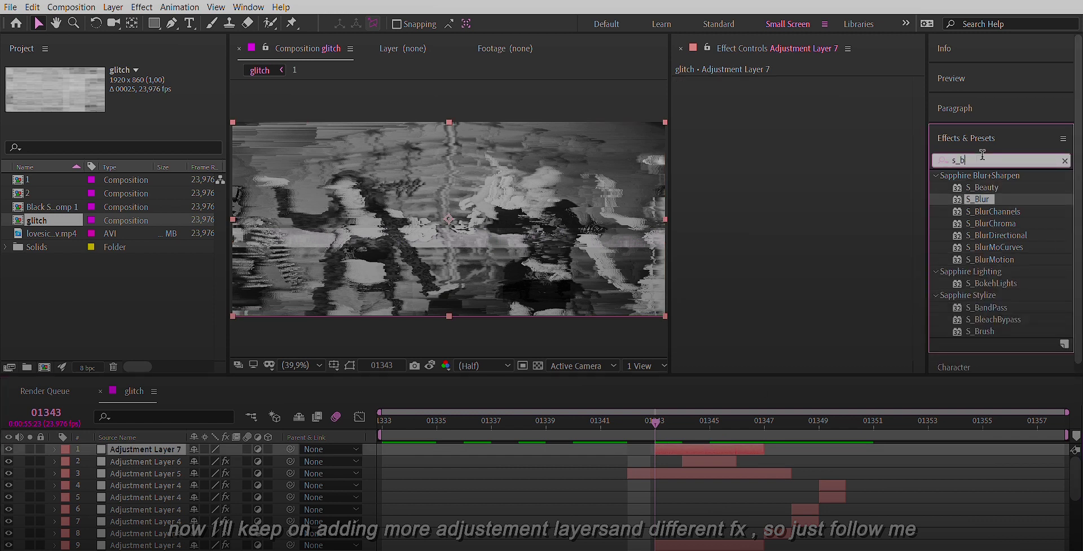
pyautogui.press('BackSpace')
pyautogui.write('dissol')
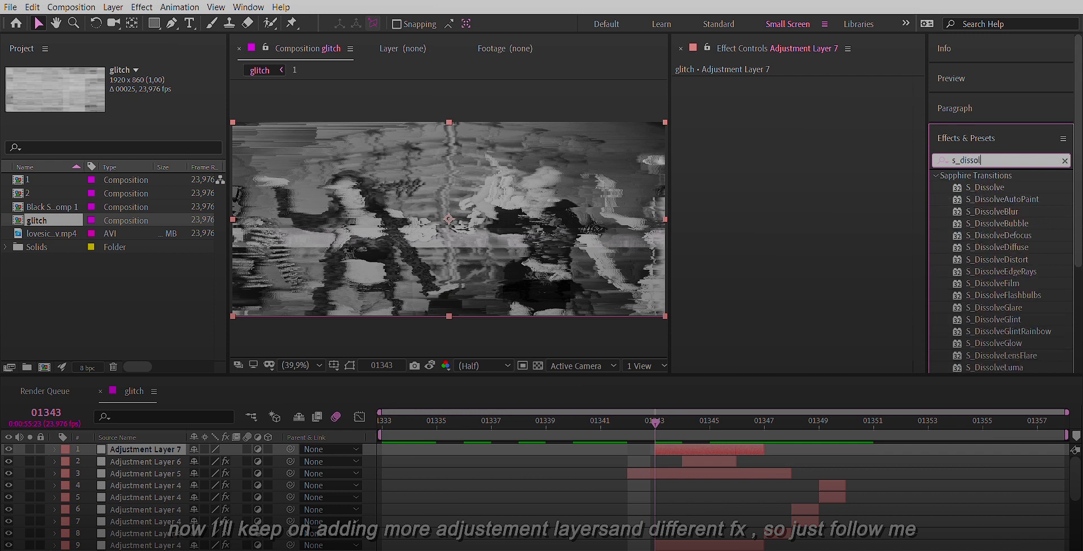
pyautogui.write('ves')
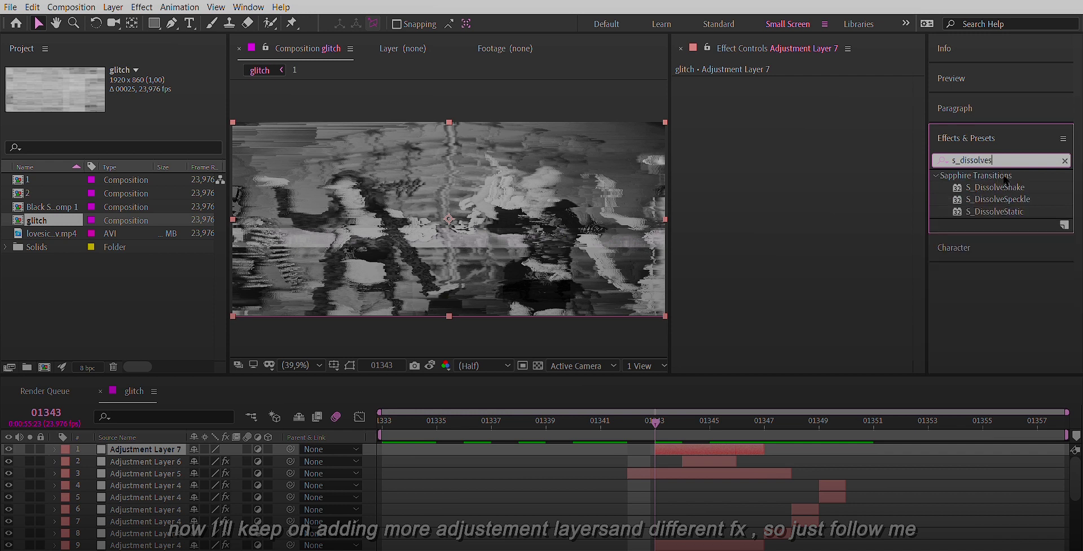
pyautogui.moveTo(995, 186); pyautogui.dragTo(788, 195)
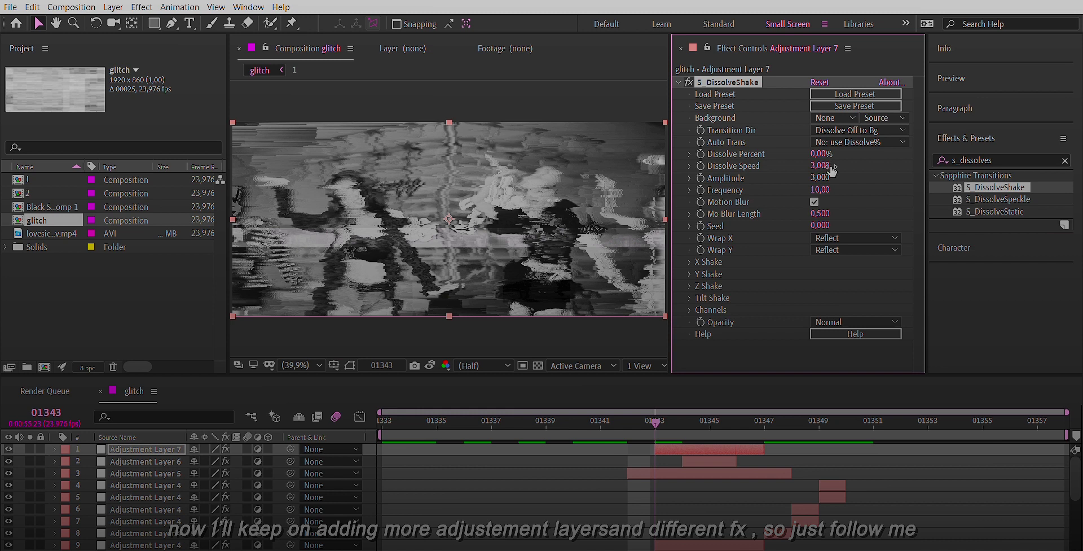
# Step: Set the S_DissolveShake Amplitude to 15
pyautogui.click(825, 177)
pyautogui.write('1')
pyautogui.press('Return')
pyautogui.click(696, 146)
# Step: Keyframe Dissolve Percent at 30% on frame 01345, dropping to 0% by frame 01347
pyautogui.click(700, 153)
pyautogui.press('pagedown')
pyautogui.press('pagedown')
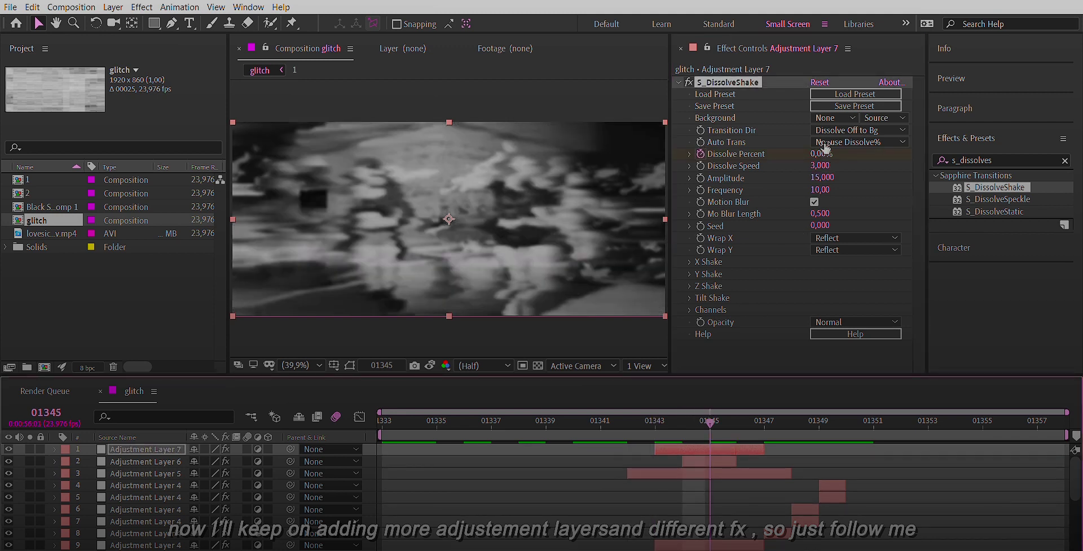
pyautogui.moveTo(819, 154); pyautogui.dragTo(824, 147)
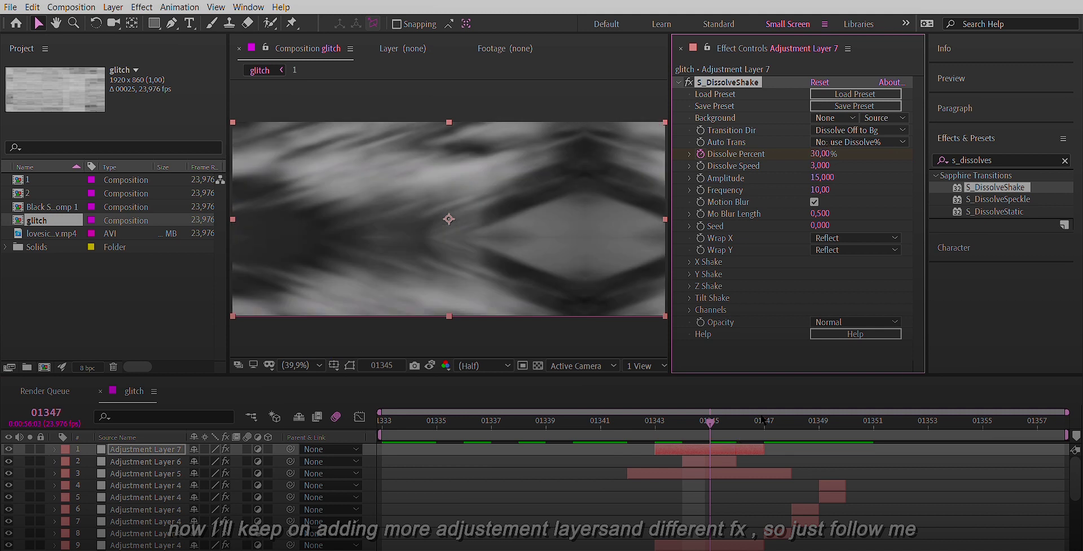
pyautogui.click(763, 420)
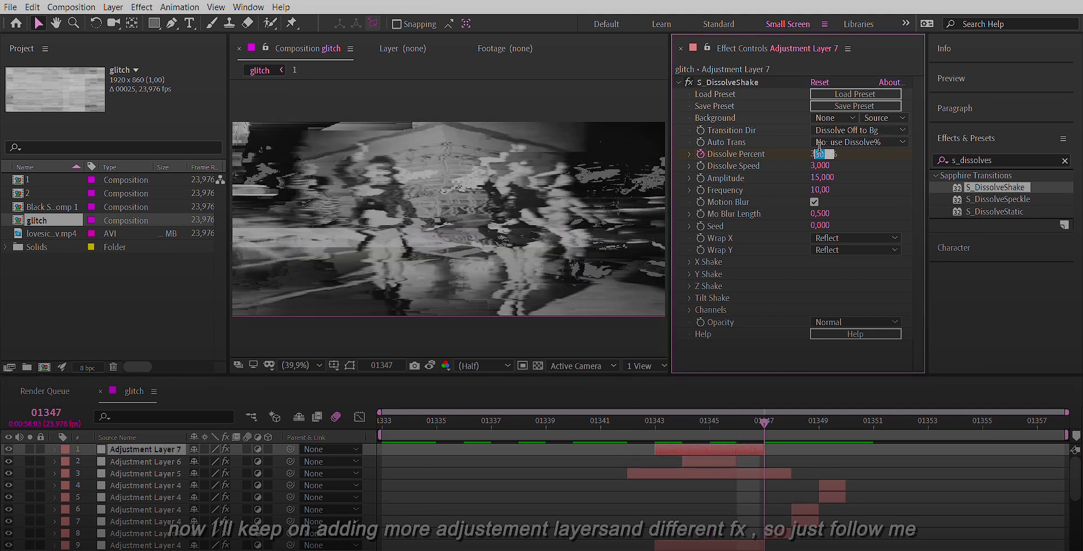
pyautogui.moveTo(821, 153); pyautogui.dragTo(790, 156)
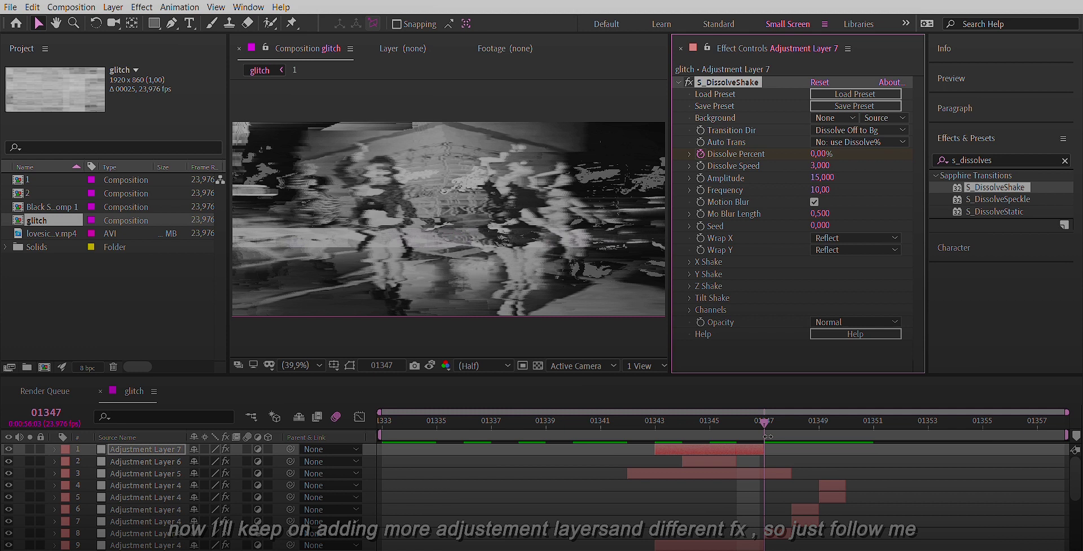
# Step: Extend Adjustment Layer 7 to about frame 01349 and set Y Rand Amp to 0
pyautogui.moveTo(766, 436); pyautogui.dragTo(789, 436)
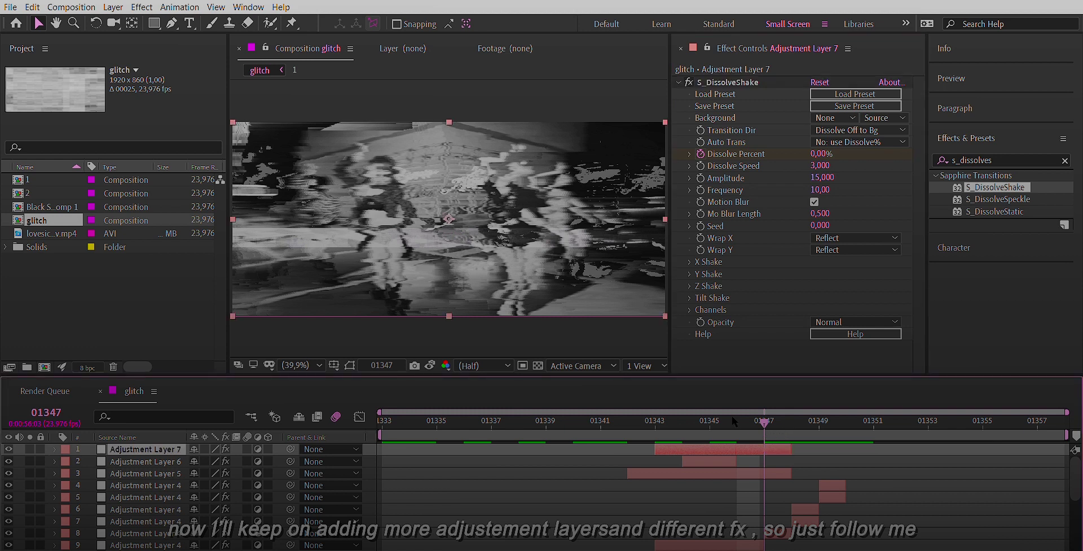
pyautogui.click(711, 417)
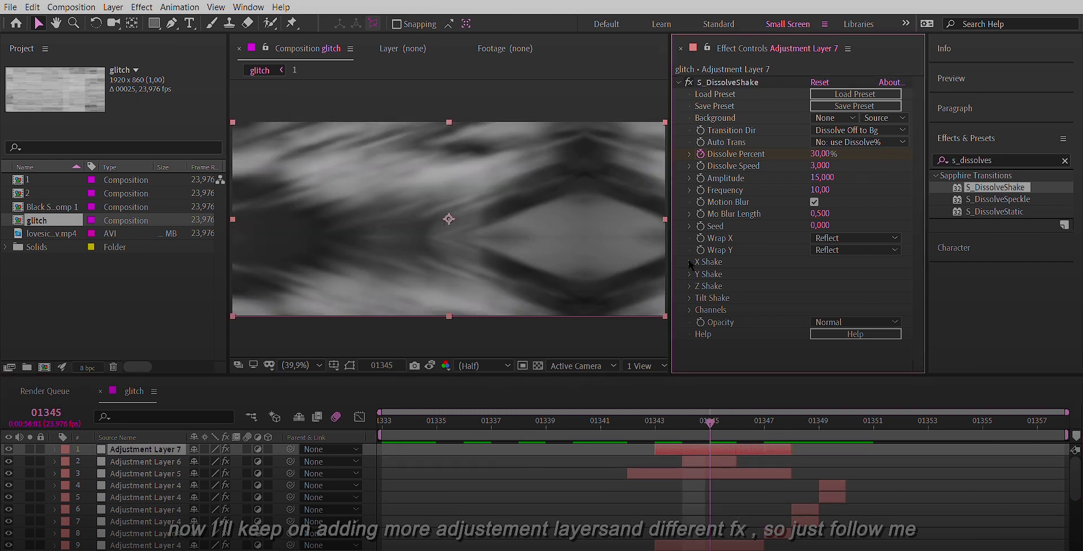
pyautogui.click(689, 273)
pyautogui.moveTo(821, 282); pyautogui.dragTo(790, 283)
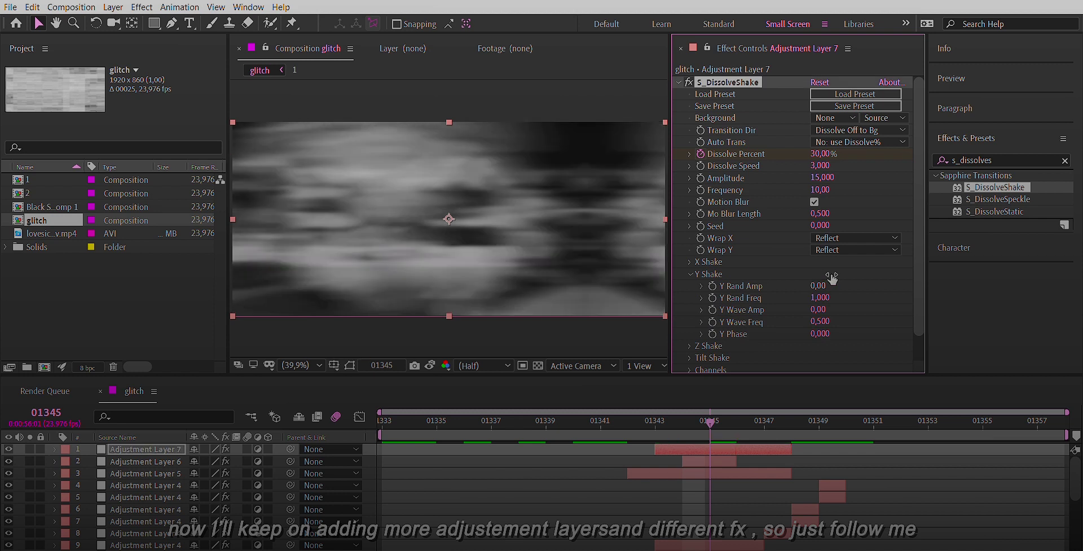
# Step: Preview the glitch from frame 01343, then collapse the S_DissolveShake settings and deselect the layer
pyautogui.click(654, 417)
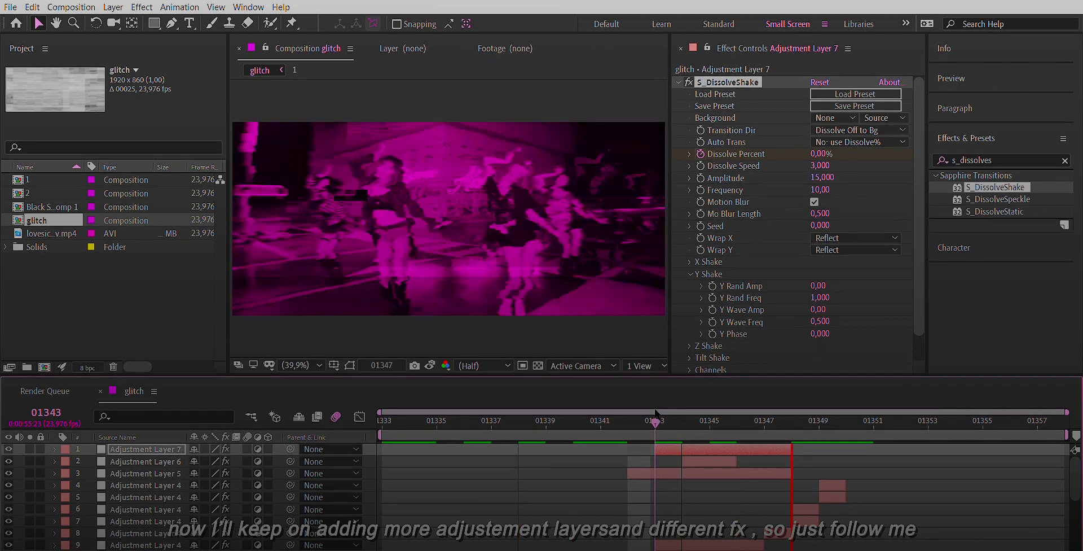
pyautogui.press('space')
pyautogui.press('space')
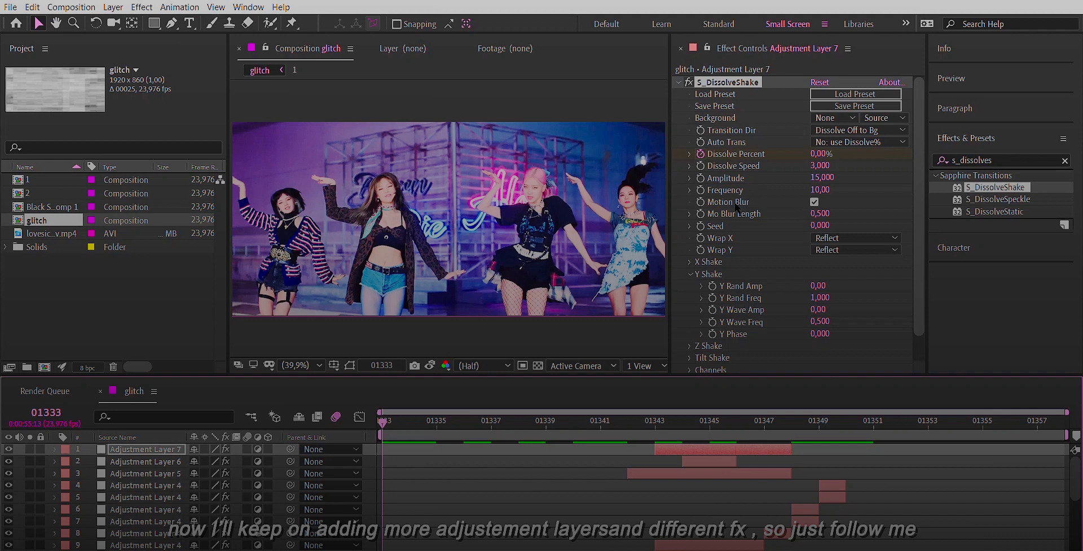
pyautogui.click(677, 82)
pyautogui.click(372, 446)
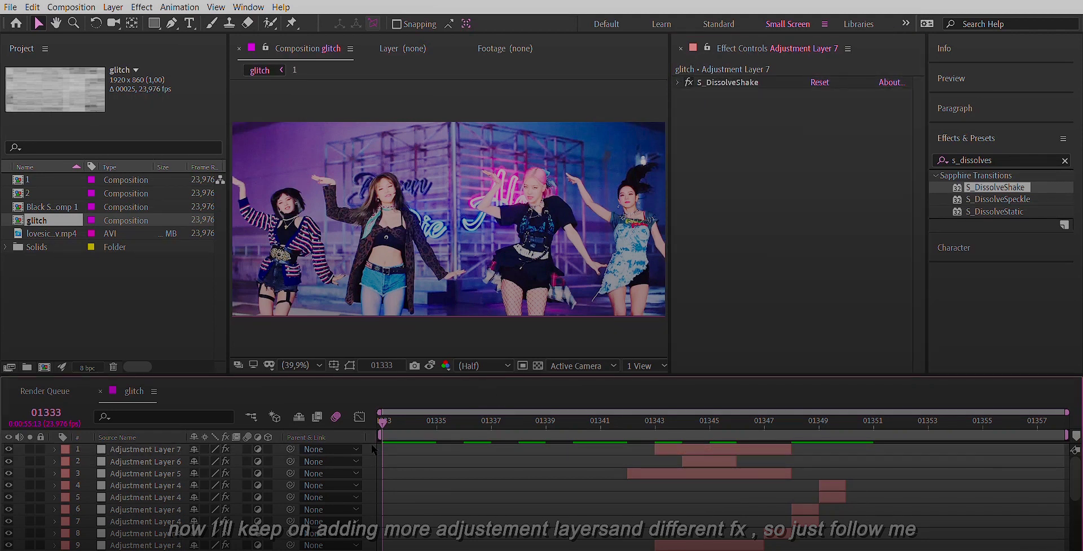
# Step: Create Adjustment Layer 8 with Ctrl+Alt+Y and apply a Curves effect to it
pyautogui.hotkey('ctrl', 'alt', 'y')
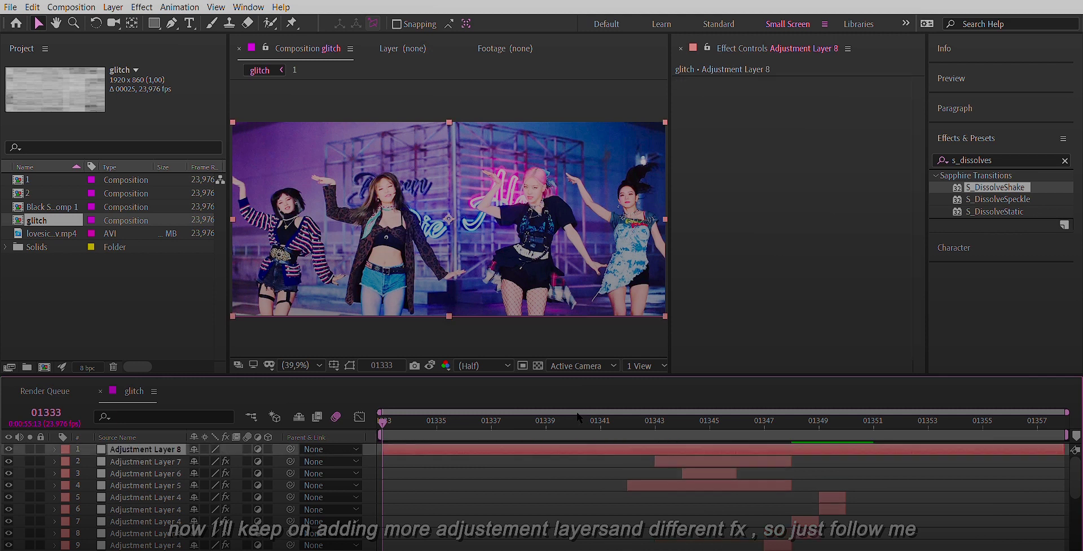
pyautogui.click(1008, 153)
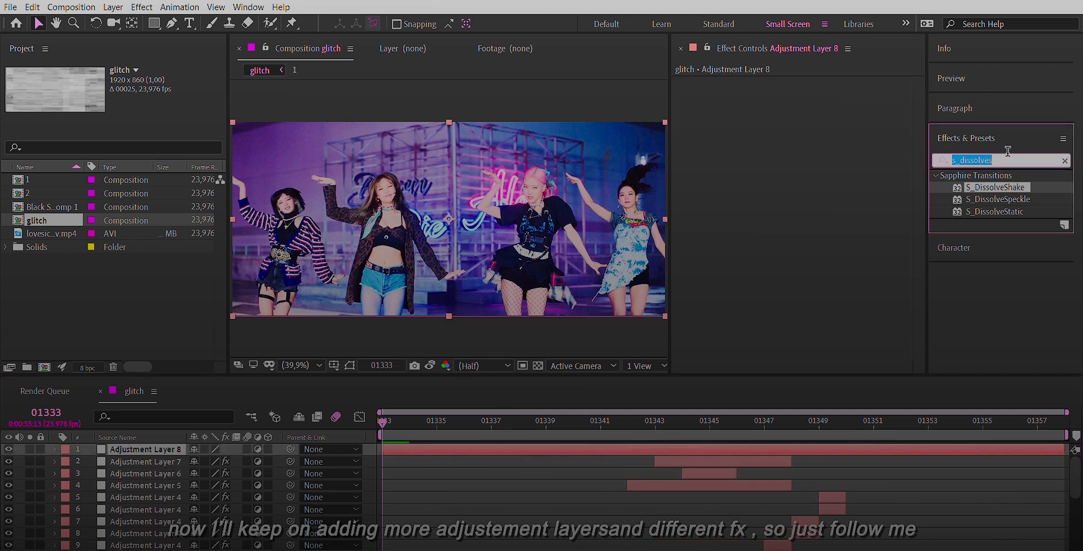
pyautogui.write('curves')
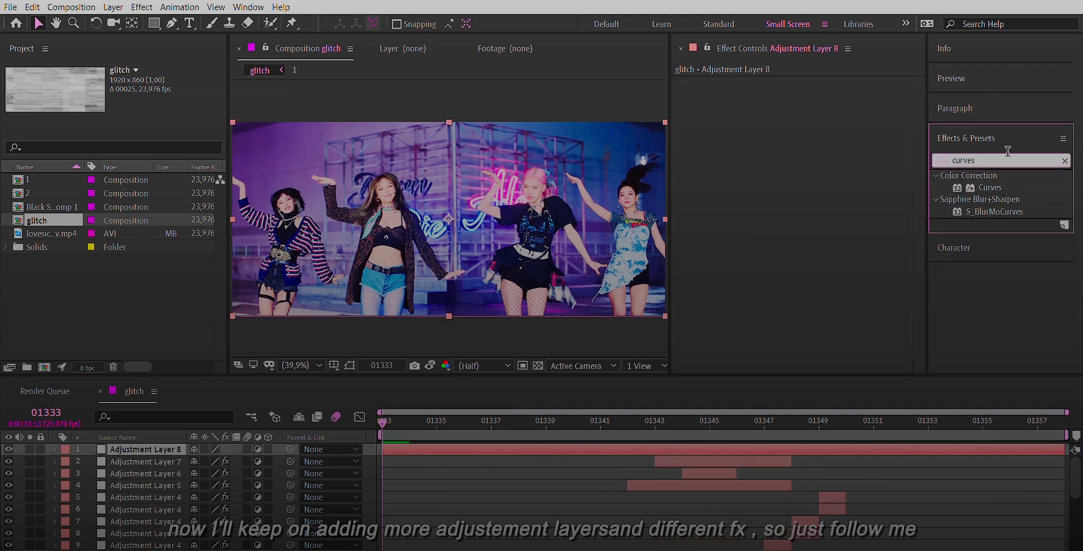
pyautogui.moveTo(990, 186); pyautogui.dragTo(796, 103)
# Step: Animate Curves to crush the blacks at frame 01345, restore the straight diagonal at 01357, and preview
pyautogui.click(700, 106)
pyautogui.click(710, 417)
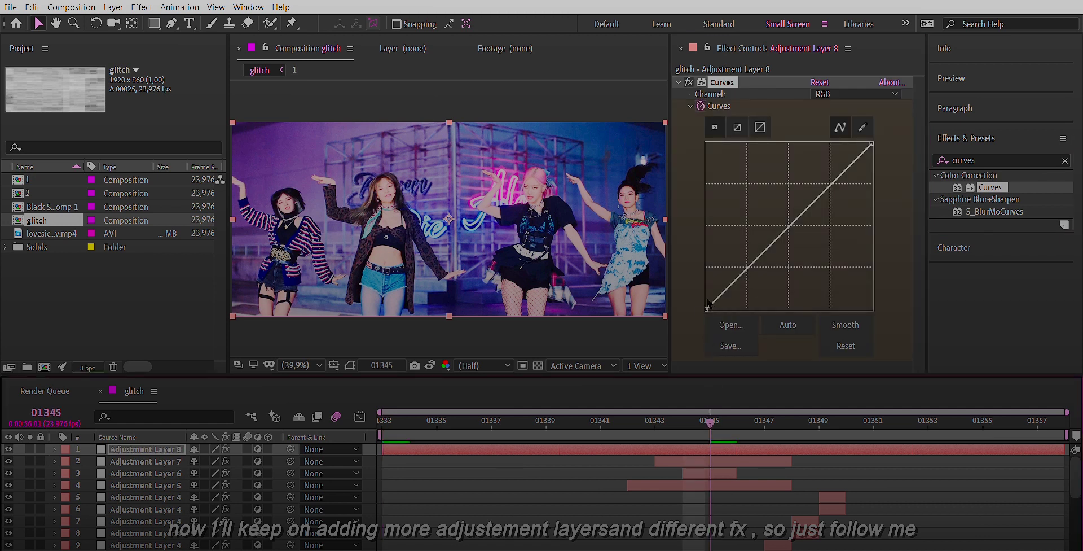
pyautogui.moveTo(706, 309); pyautogui.dragTo(746, 305)
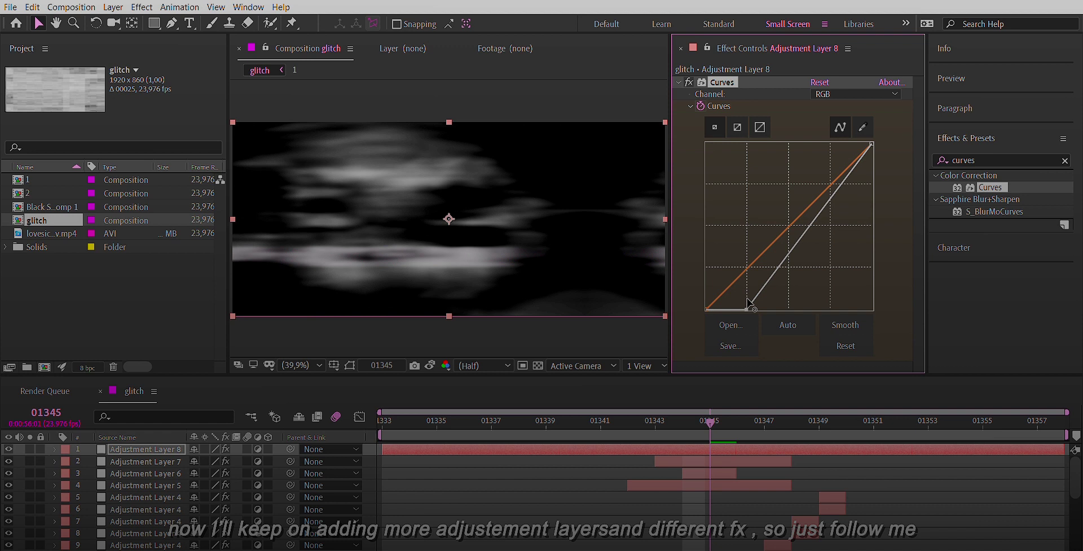
pyautogui.moveTo(752, 300); pyautogui.dragTo(739, 308)
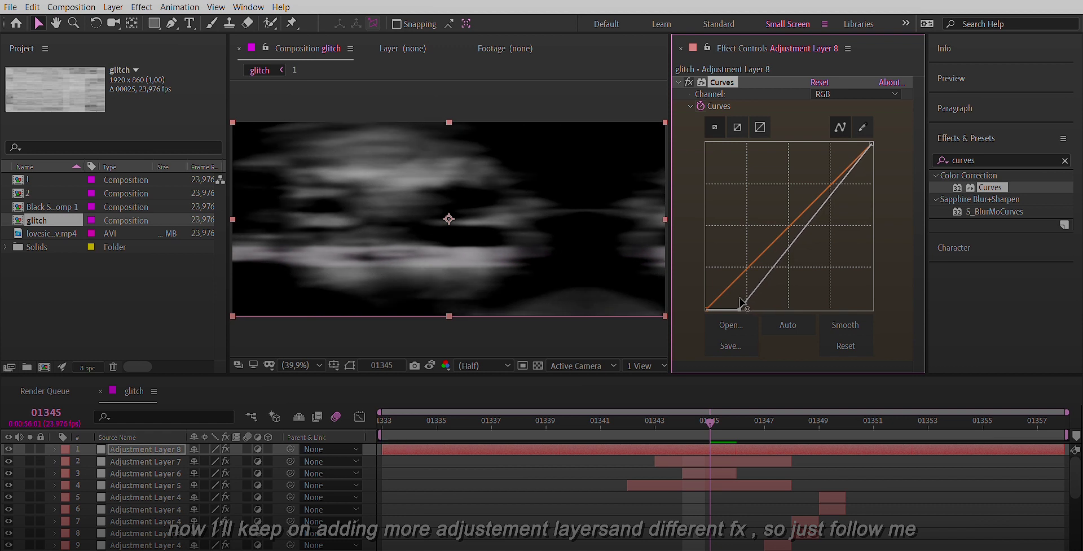
pyautogui.press('pagedown')
pyautogui.moveTo(932, 427); pyautogui.dragTo(1037, 420)
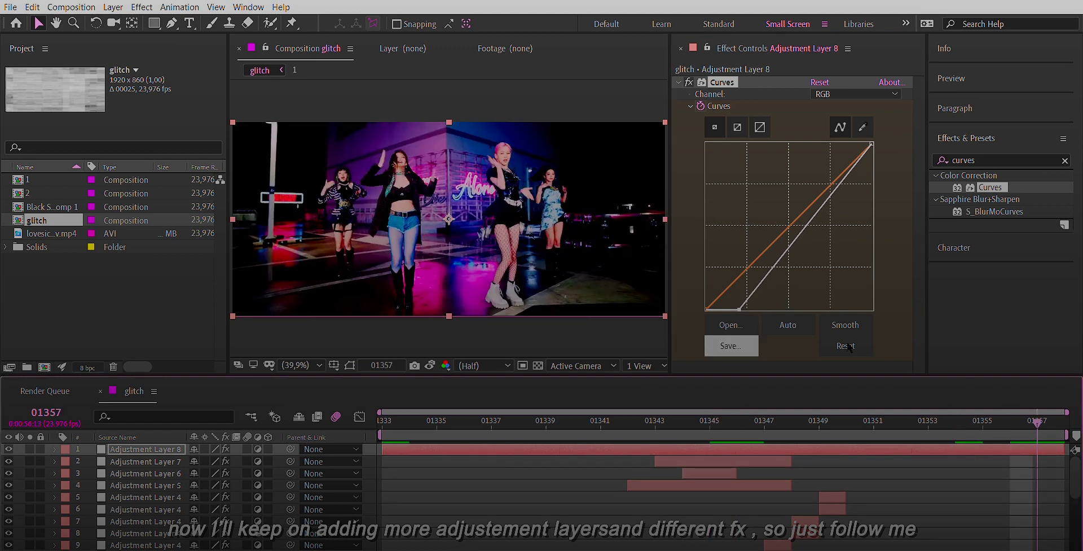
pyautogui.moveTo(739, 309); pyautogui.dragTo(702, 305)
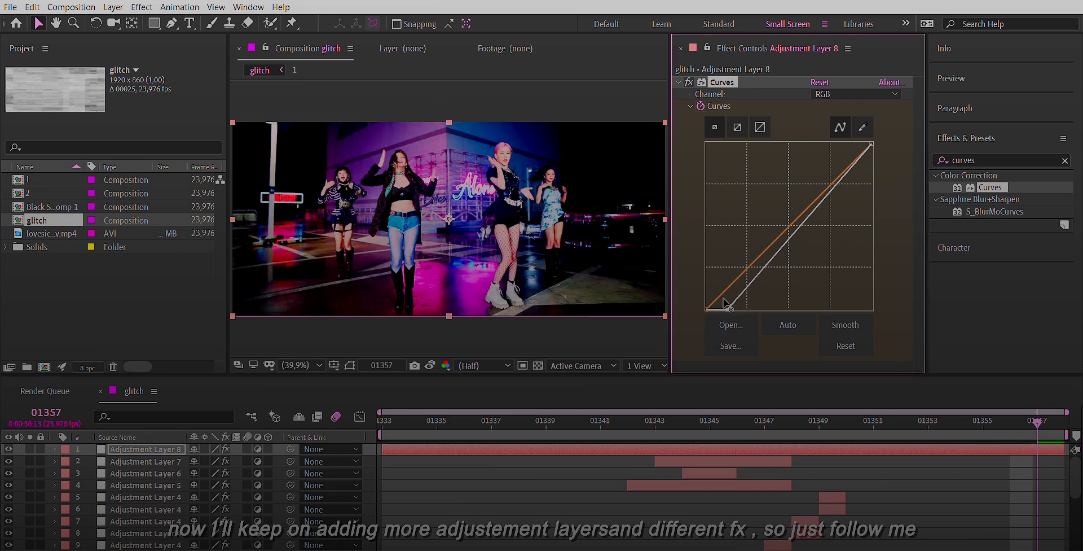
pyautogui.press('space')
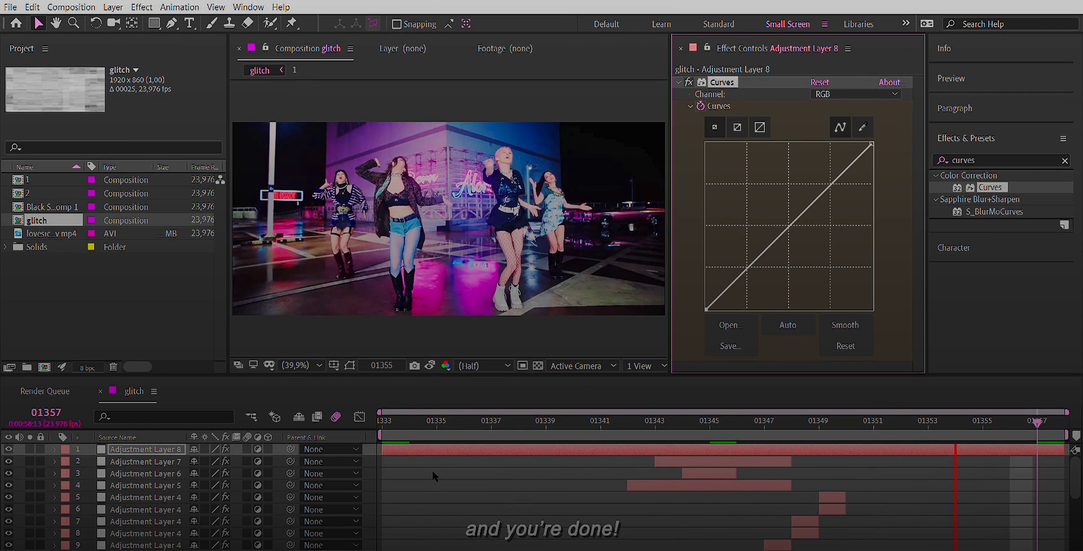
pyautogui.press('space')
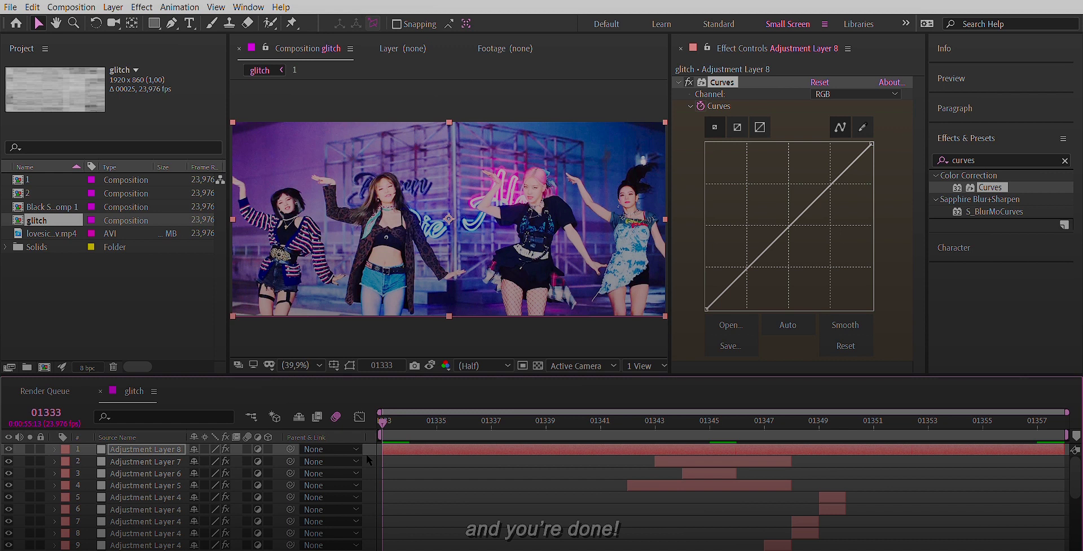
pyautogui.press('space')
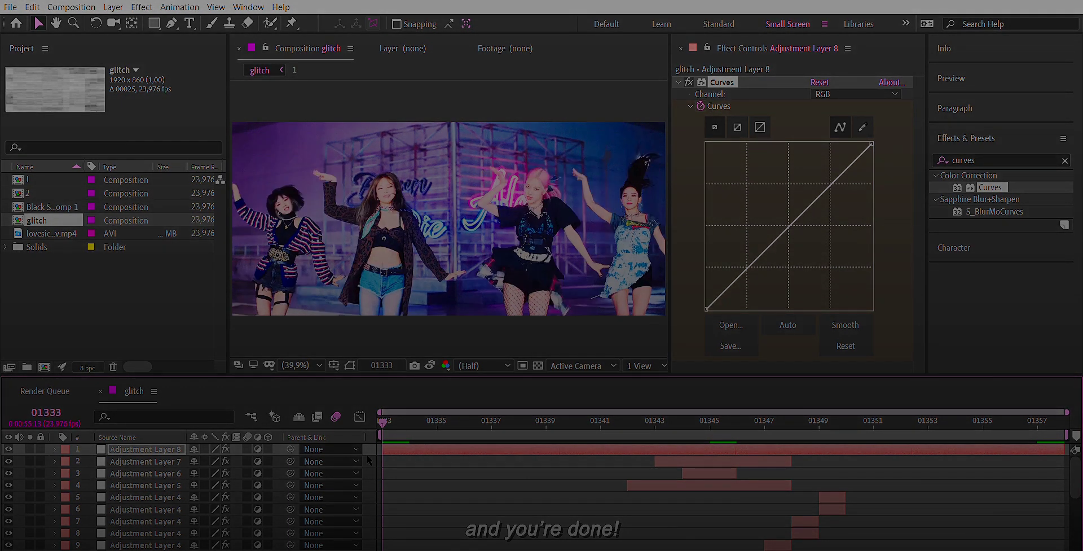